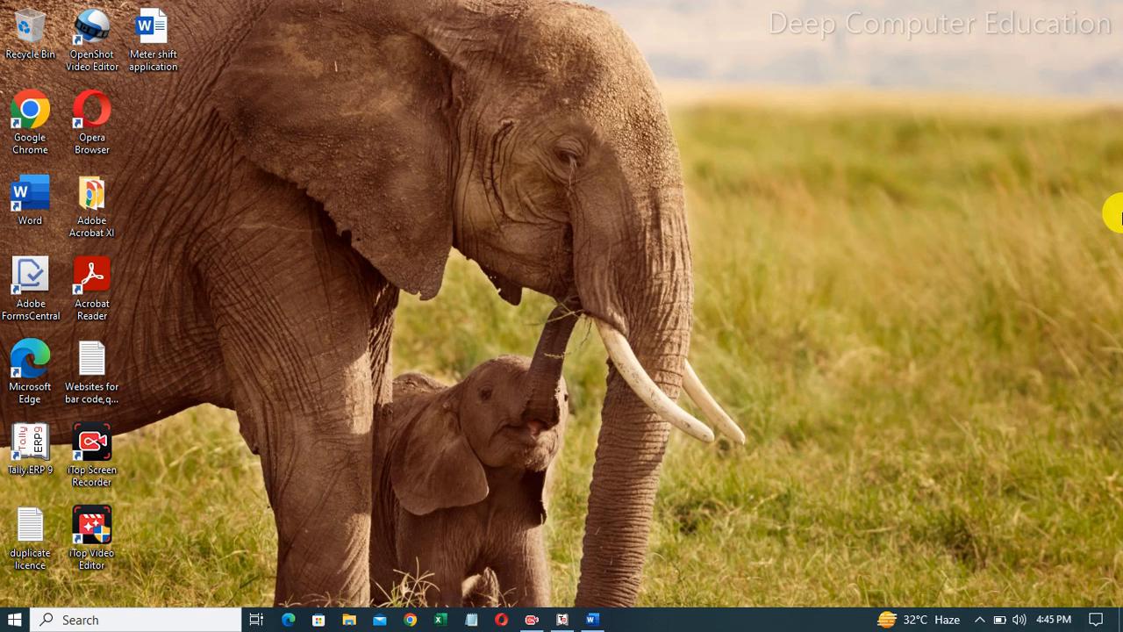
Step: Review the Assignment 2 transactions in Word, and open a new payment voucher for Class 2 Assignment in Tally.ERP 9
click(598, 621)
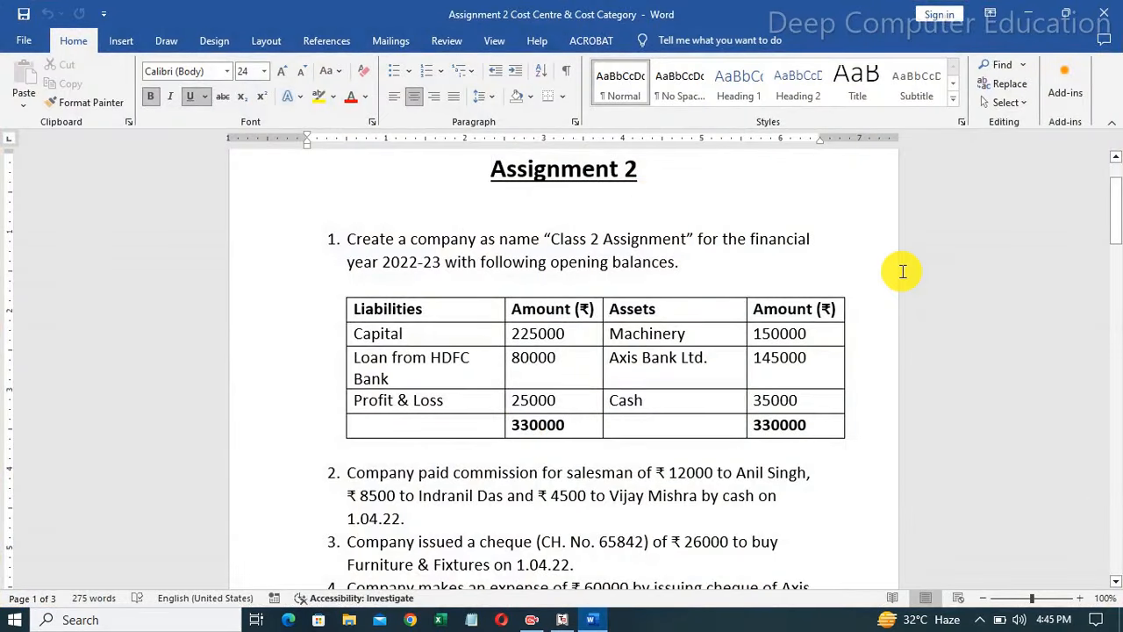
drag(1118, 207, 1120, 247)
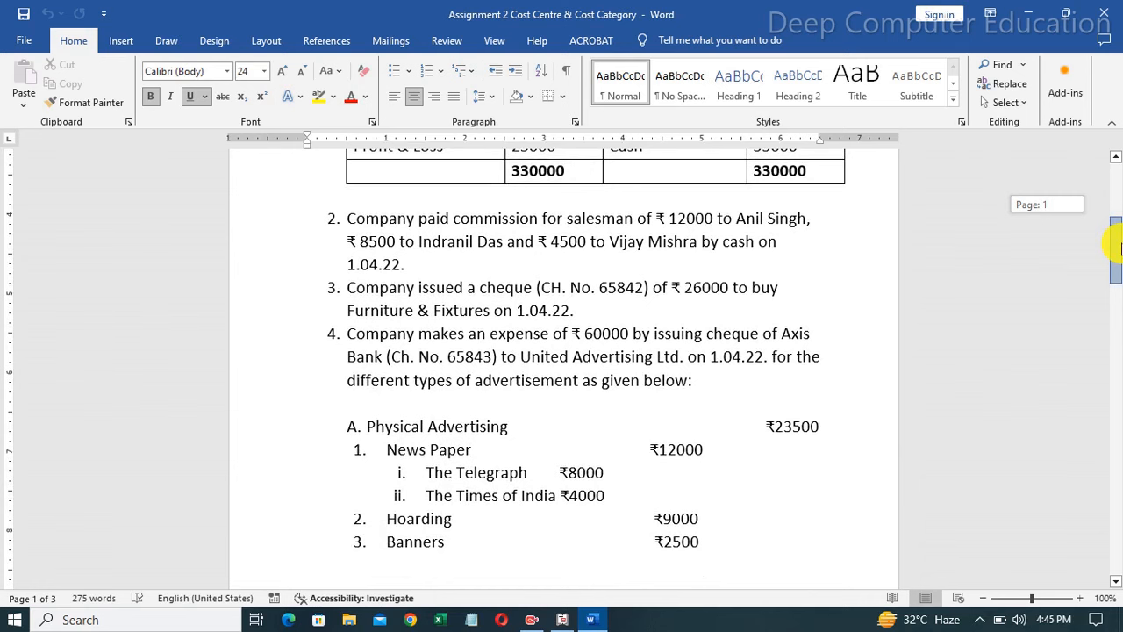
drag(1120, 249, 1120, 267)
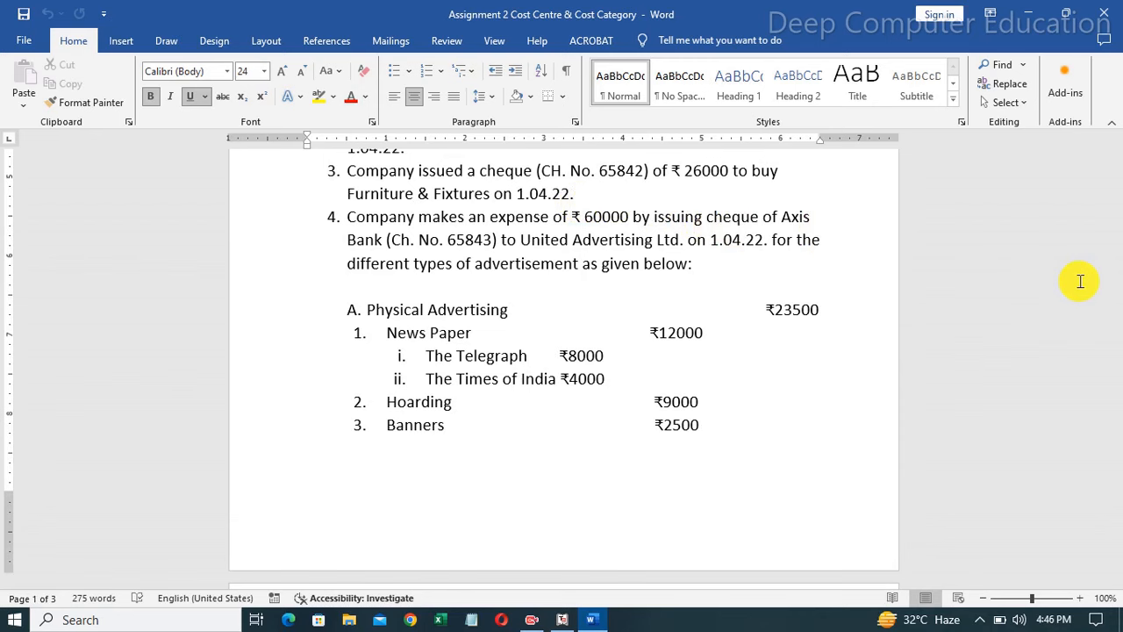
click(565, 619)
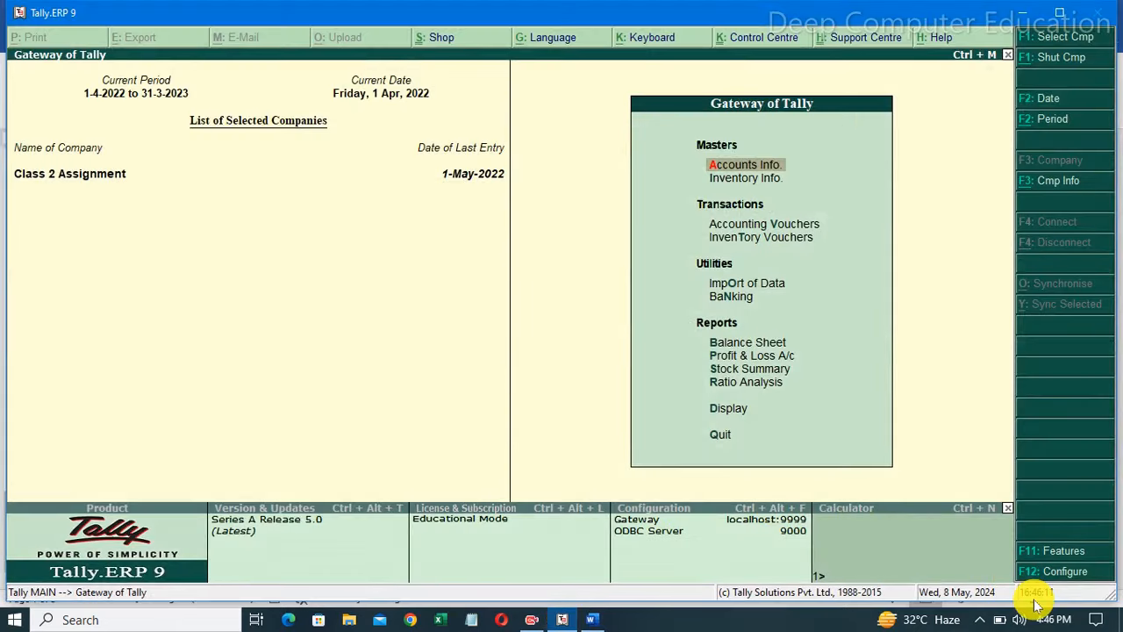
key(Down)
key(Down)
key(Return)
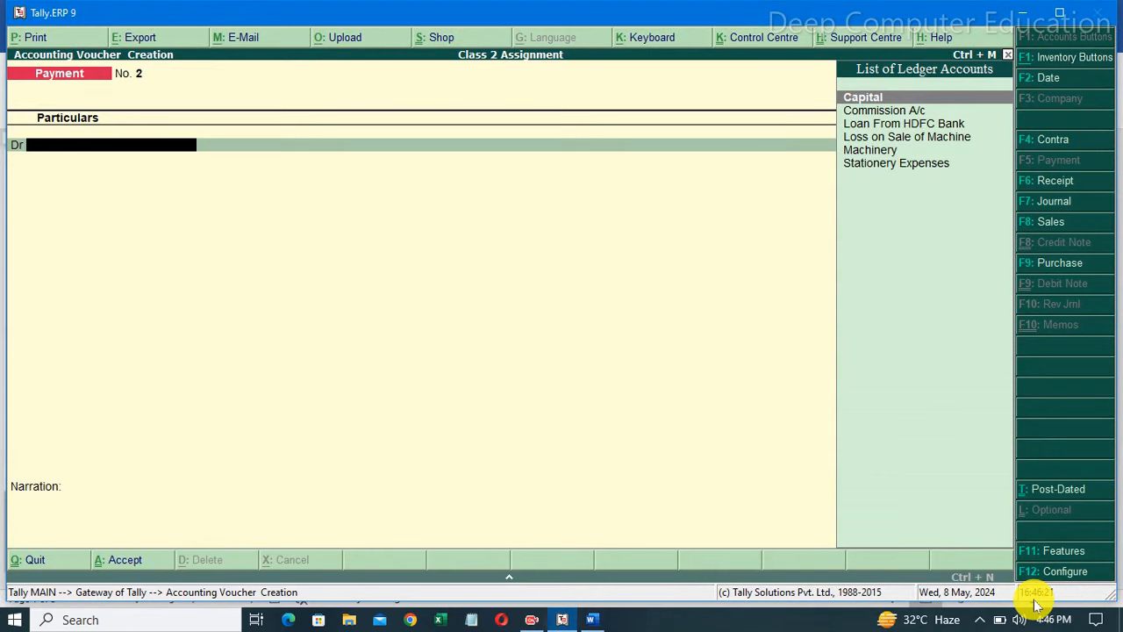
Step: Create a Furniture & Fixtures ledger under Fixed Assets from within the voucher, with inventory values and cost centres set to No
key(alt+c)
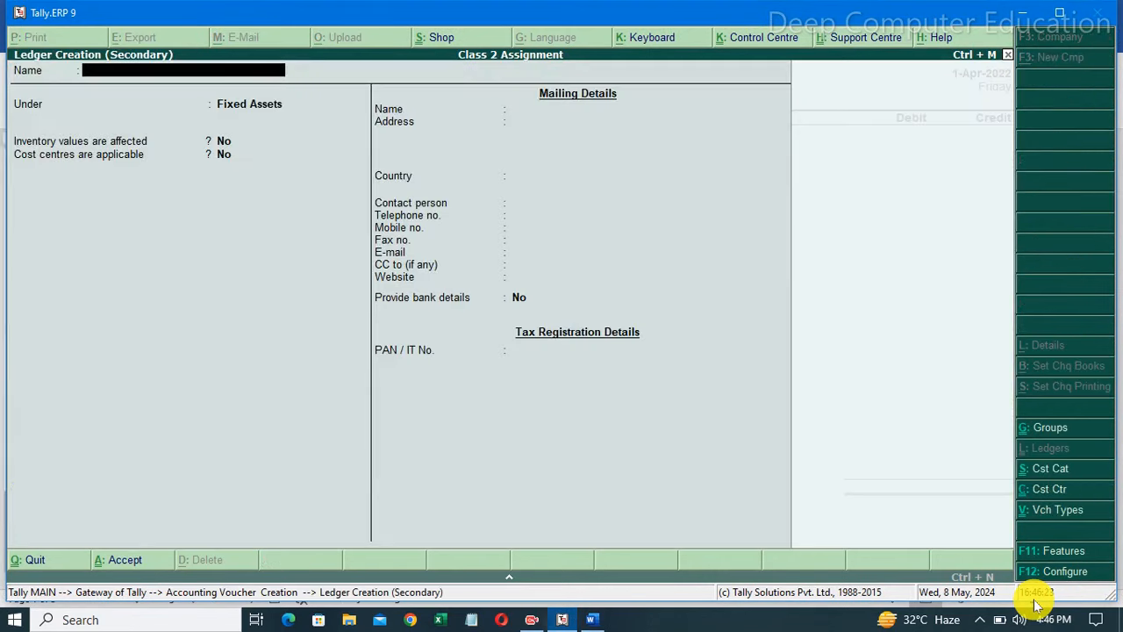
text(Furniture & Fixtures)
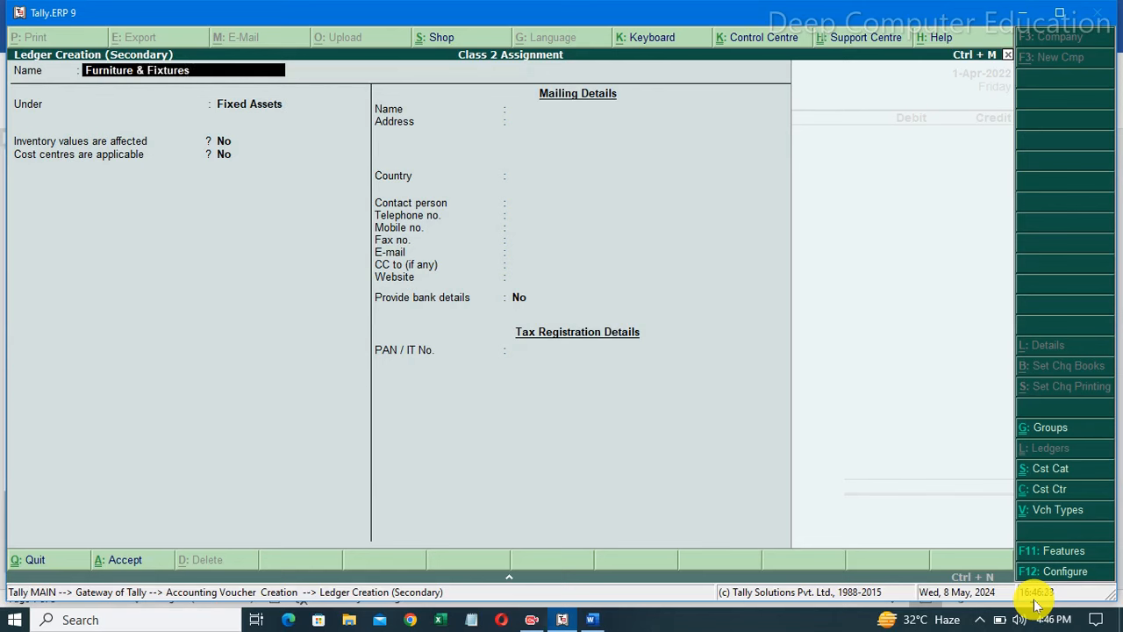
key(Return)
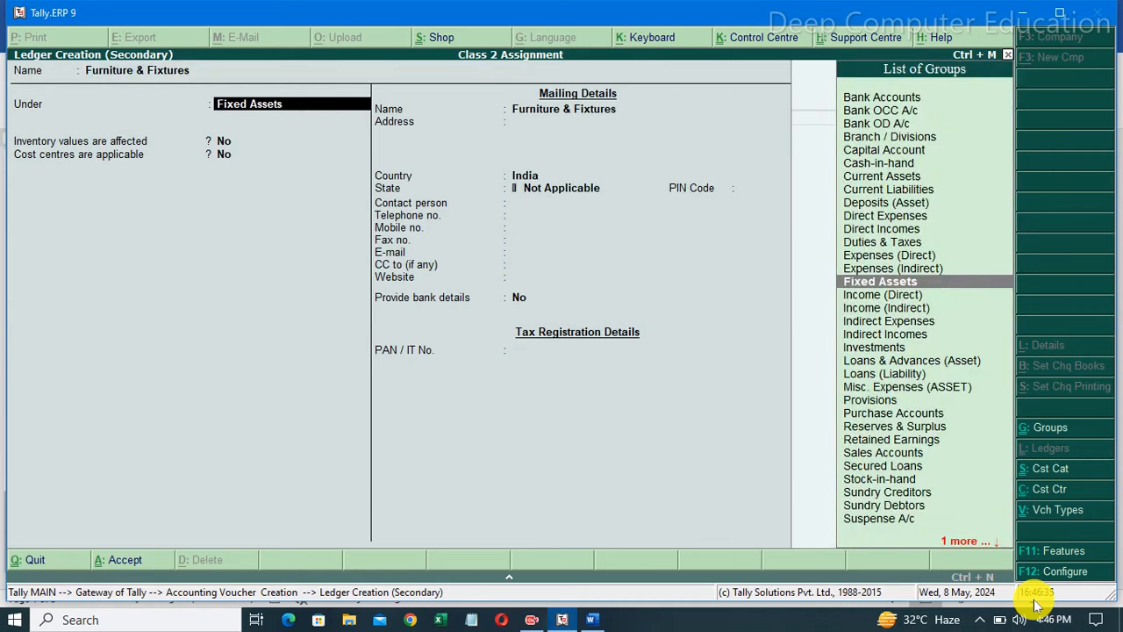
key(Return)
key(Return)
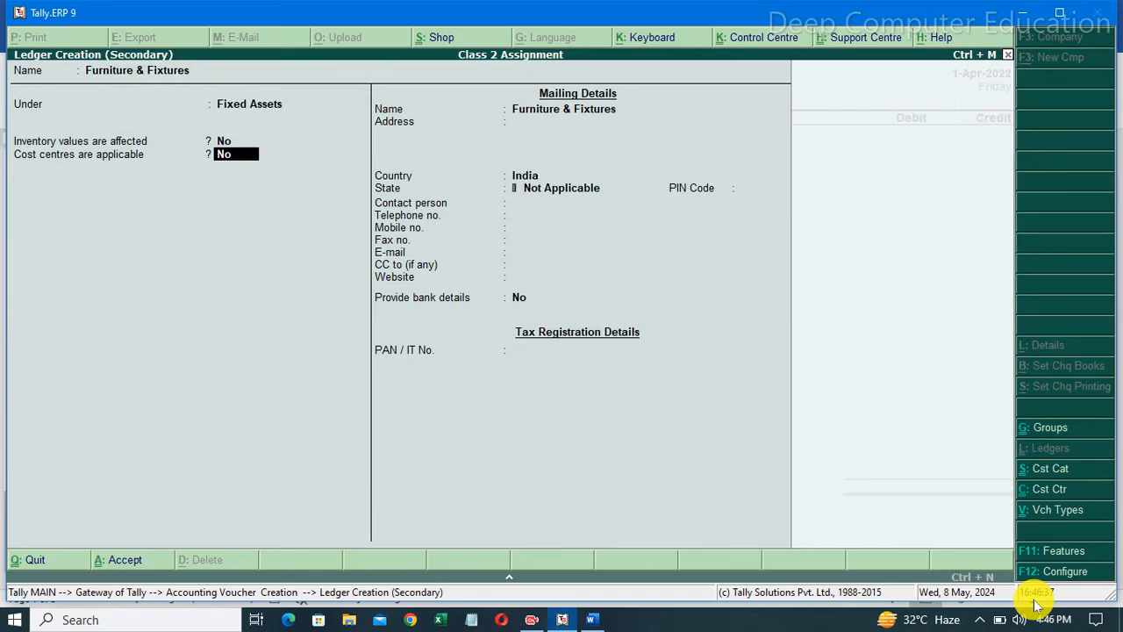
key(Return)
key(Return)
key(Return)
key(Return)
key(Return)
key(Return)
key(Return)
key(Return)
key(Return)
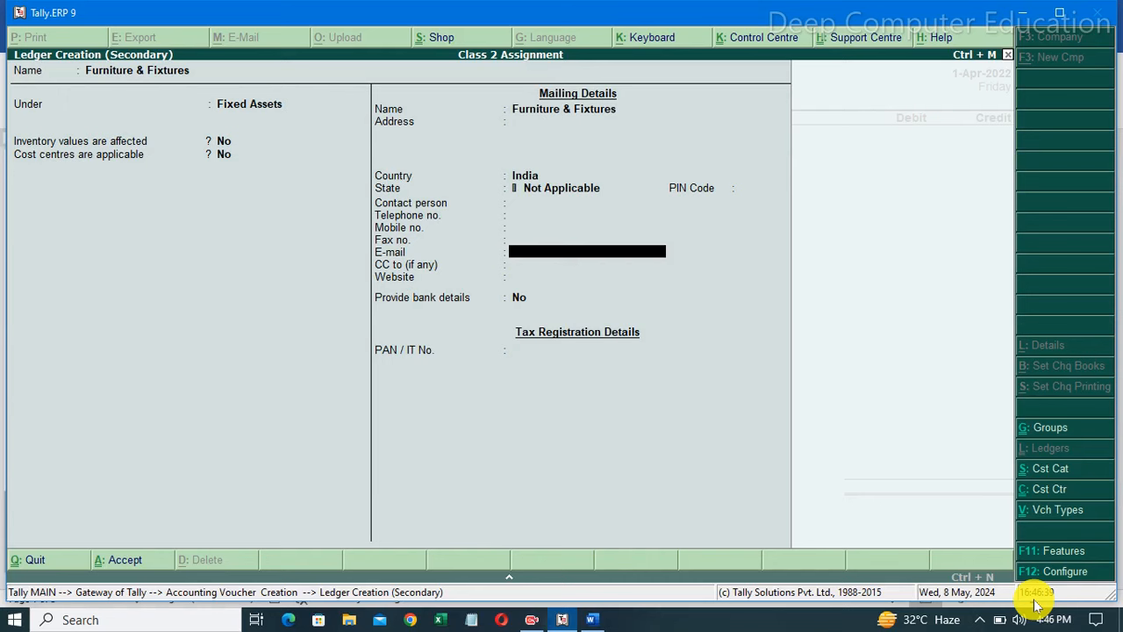
key(Return)
key(Return)
key(Return)
key(Return)
key(Return)
key(Return)
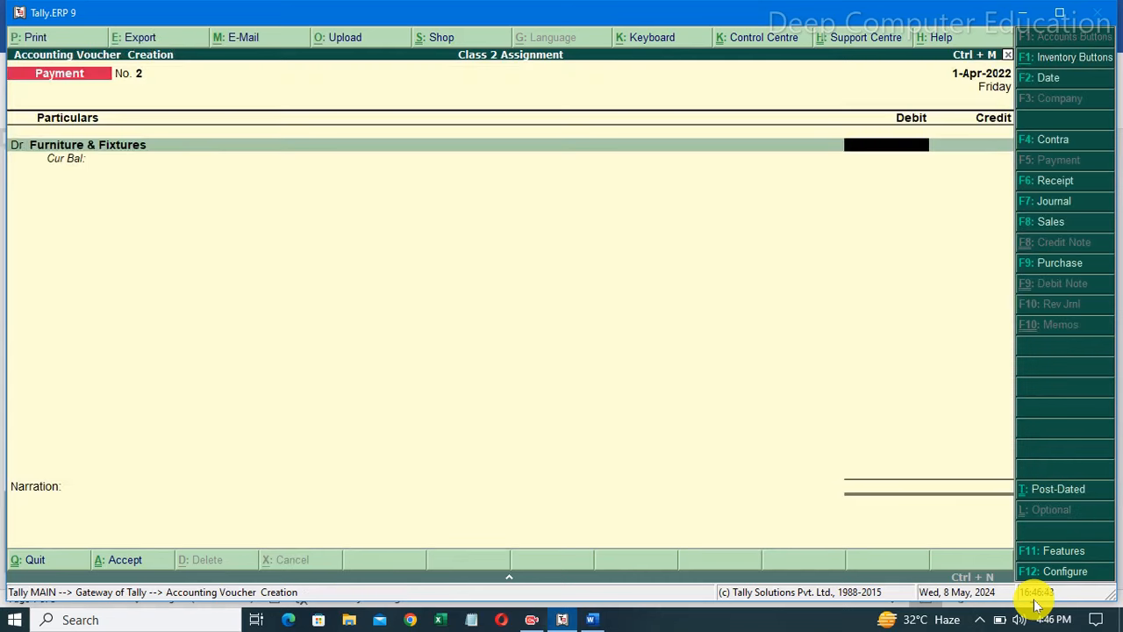
Step: Debit Furniture & Fixtures with 26000 and credit the same amount to Axis Bank Ltd
text(26000)
key(Return)
key(Return)
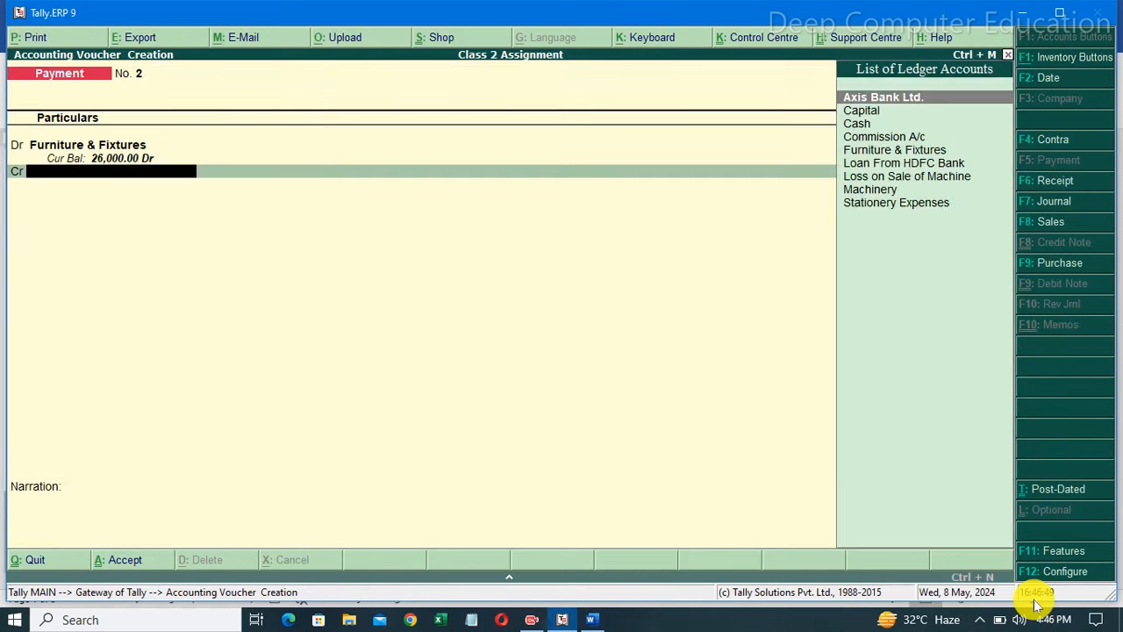
key(Return)
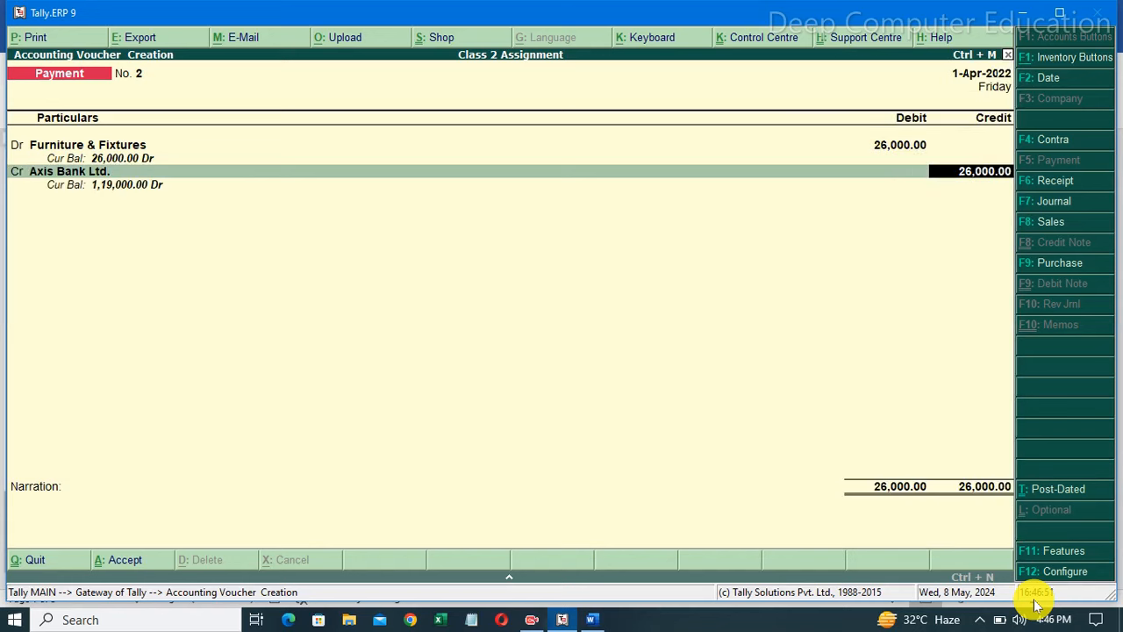
key(Return)
Step: Complete the Axis Bank Ltd. bank allocation as a Cheque with instrument number 65842, checking the number in the Word assignment
key(Return)
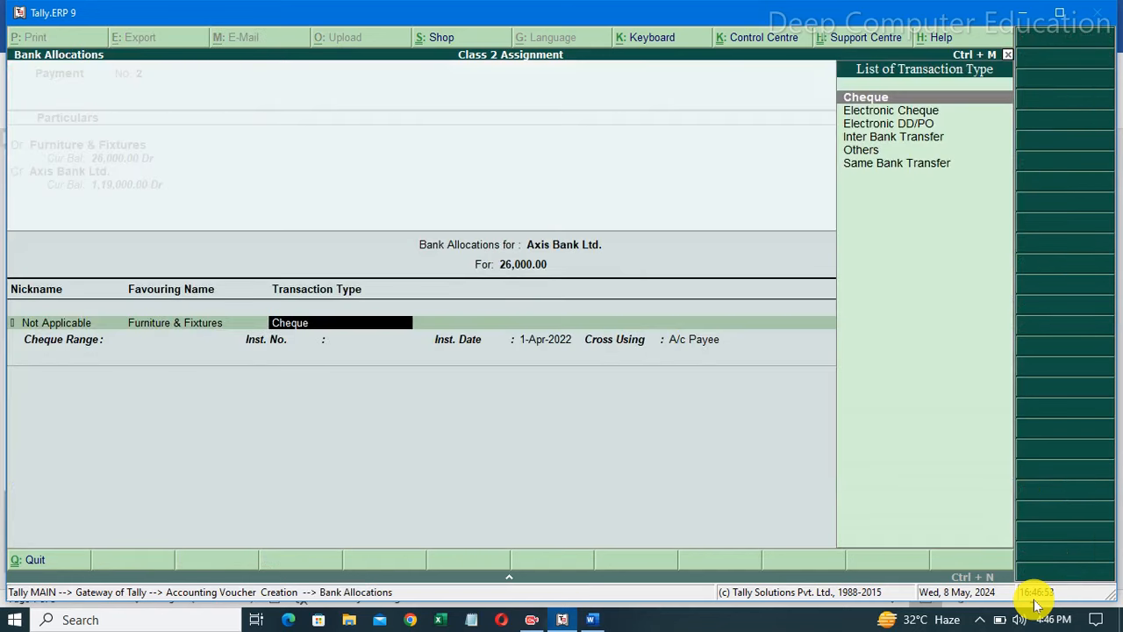
key(Return)
key(Return)
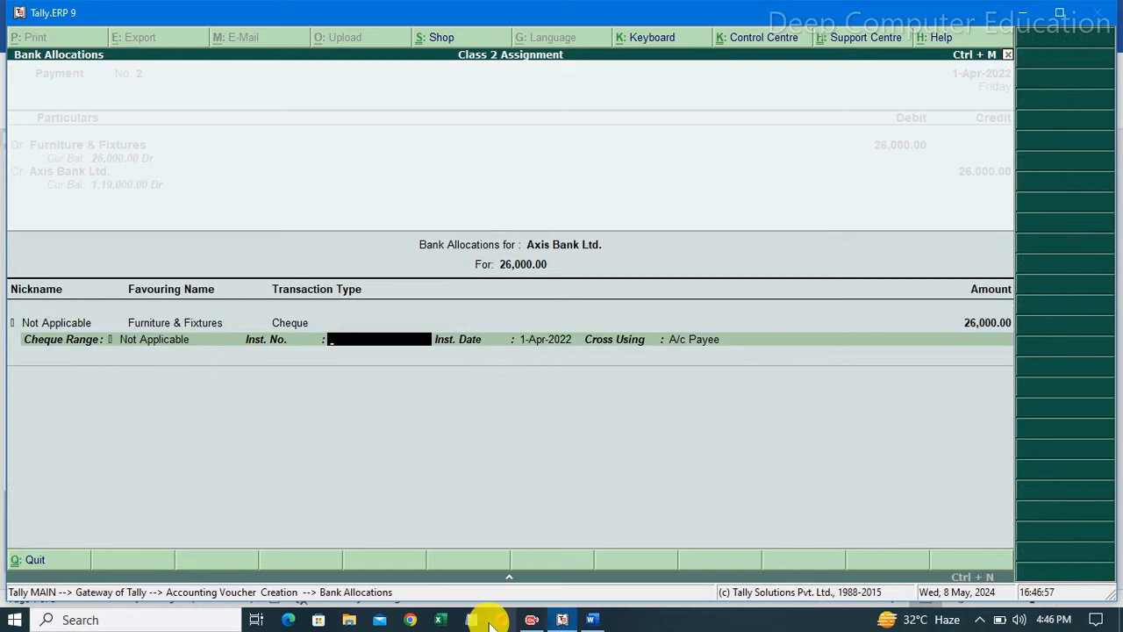
click(609, 627)
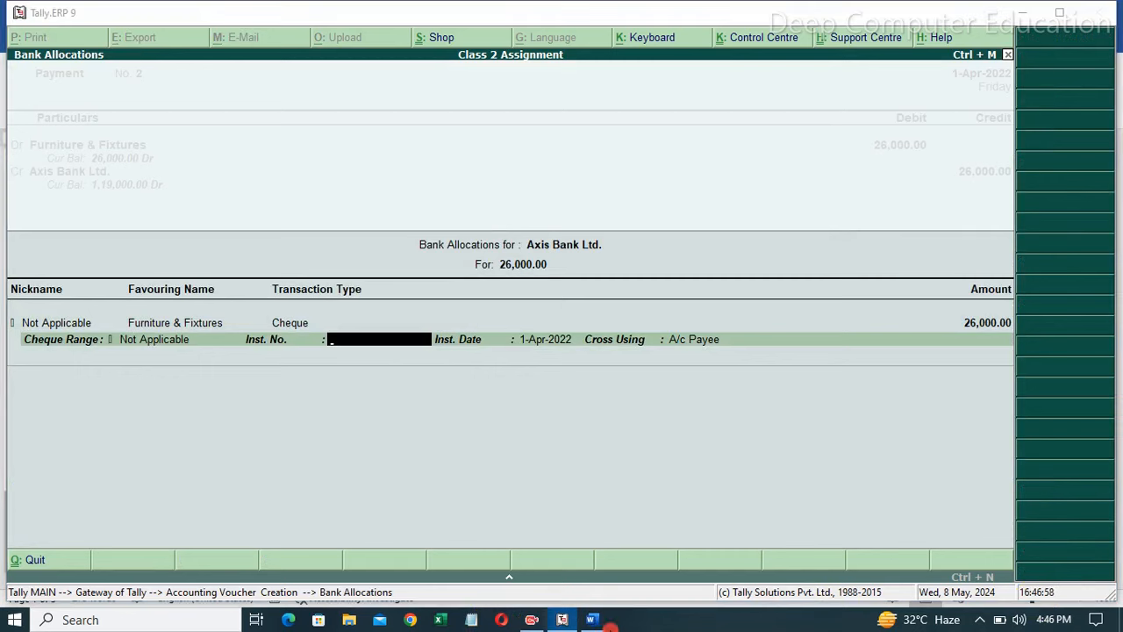
click(604, 623)
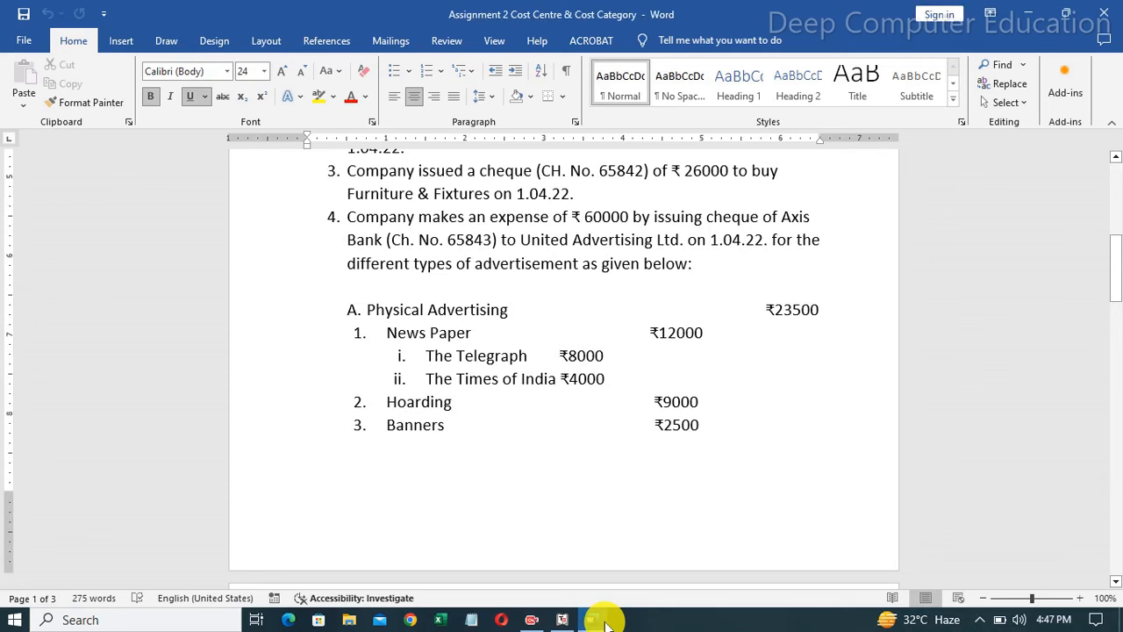
click(565, 619)
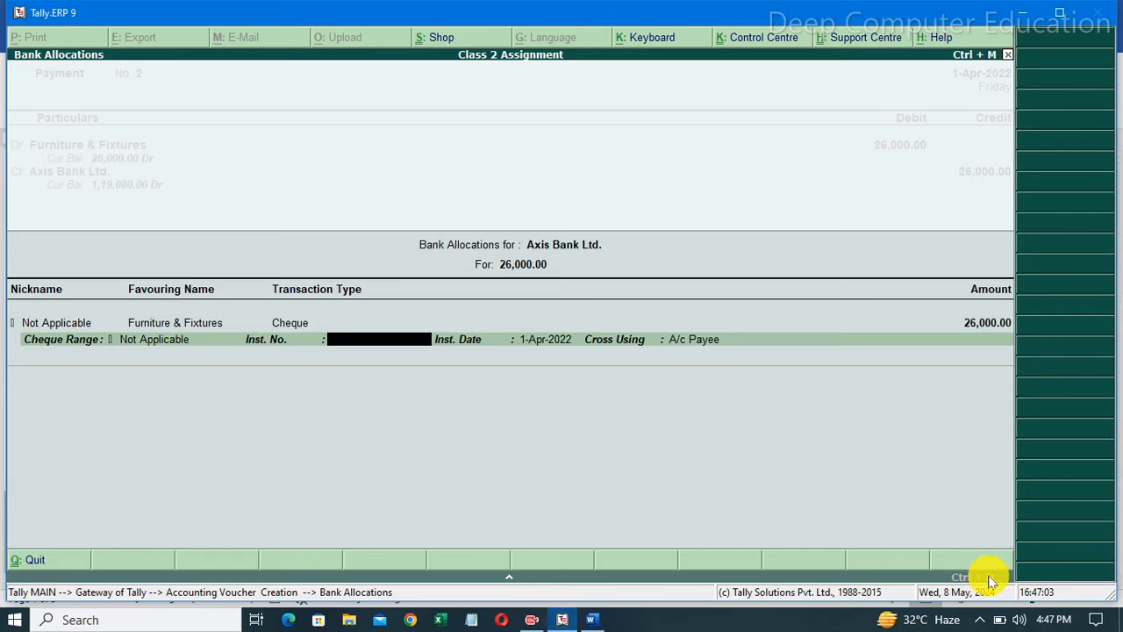
text(65842)
key(Return)
key(Return)
key(Return)
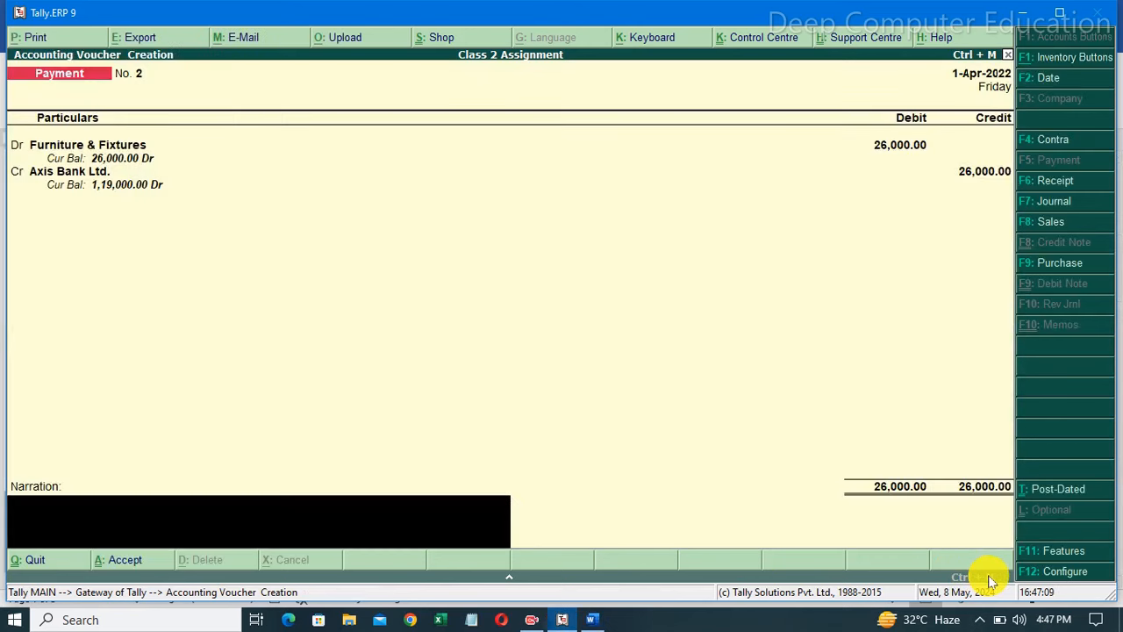
Step: Add the narration "Being Furniture Purchased by Bank.", save the payment voucher and return to the Gateway of Tally
text(Being Furniture P)
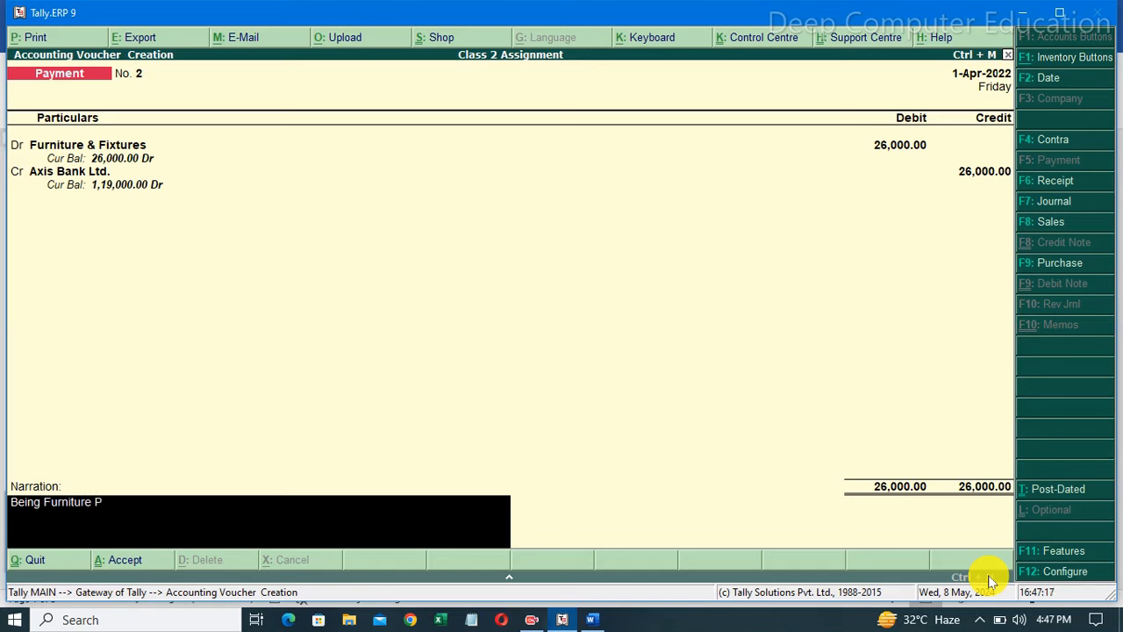
text(urchased by Bank.)
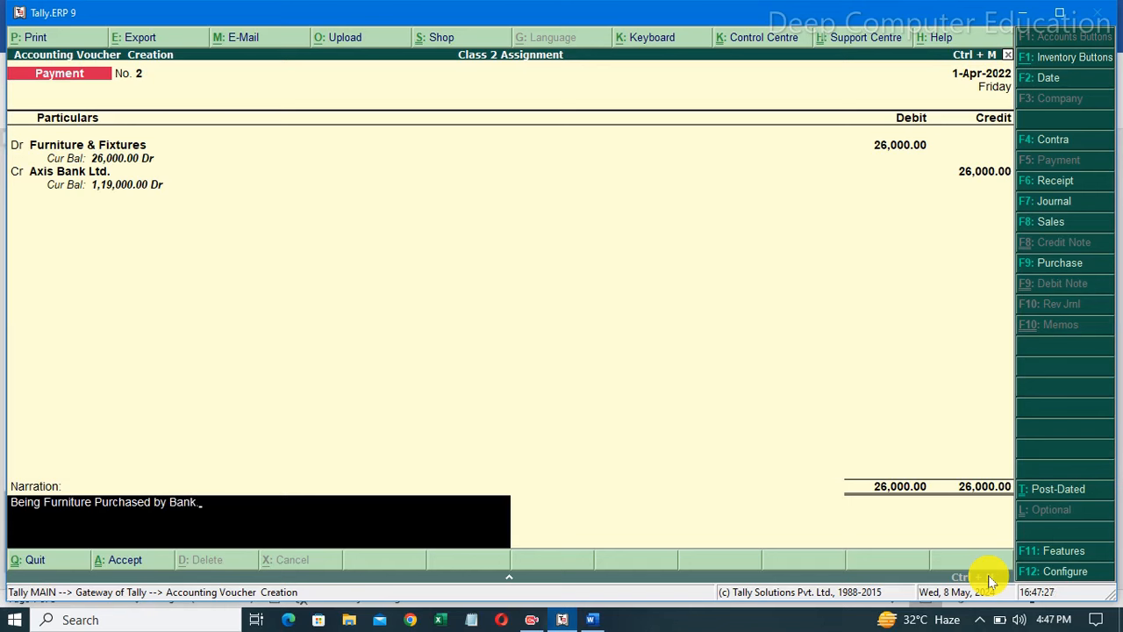
key(Return)
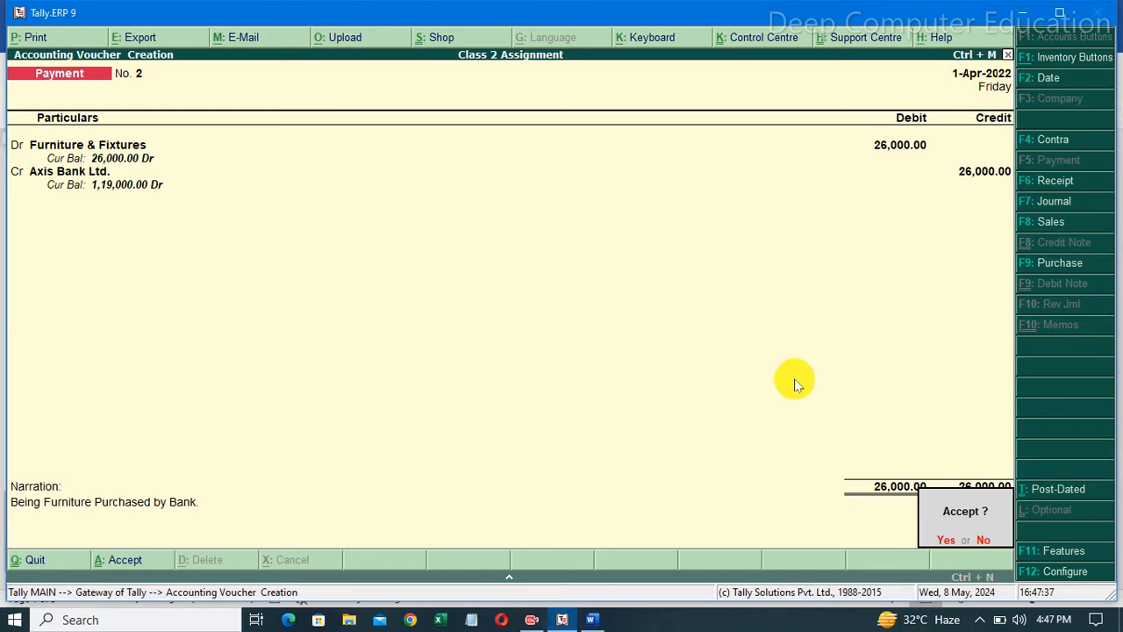
key(y)
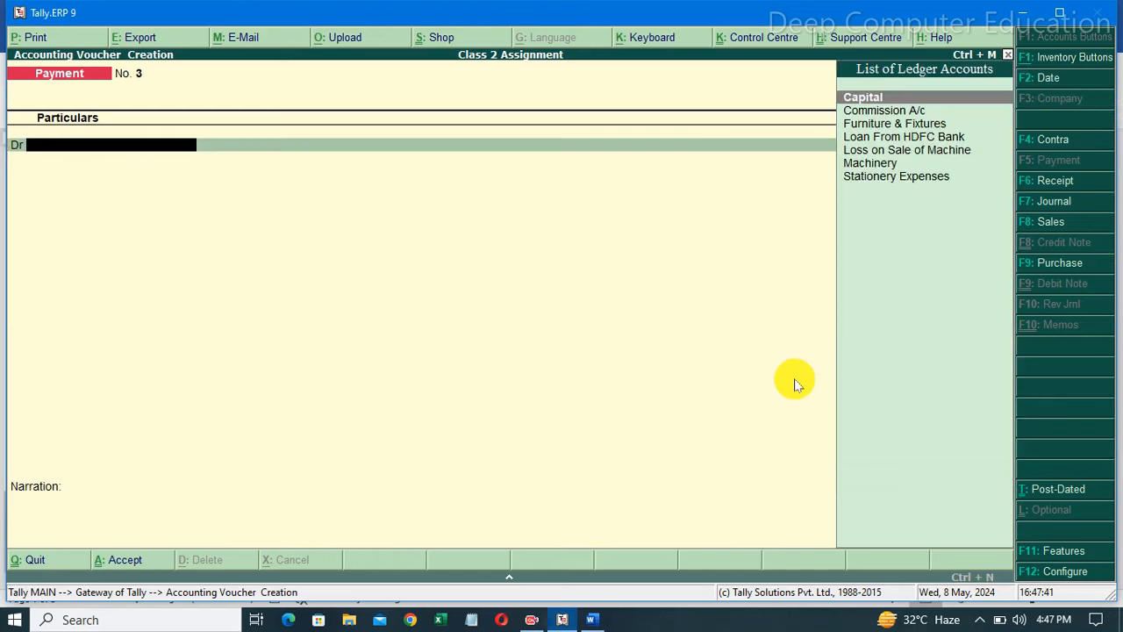
key(Escape)
key(y)
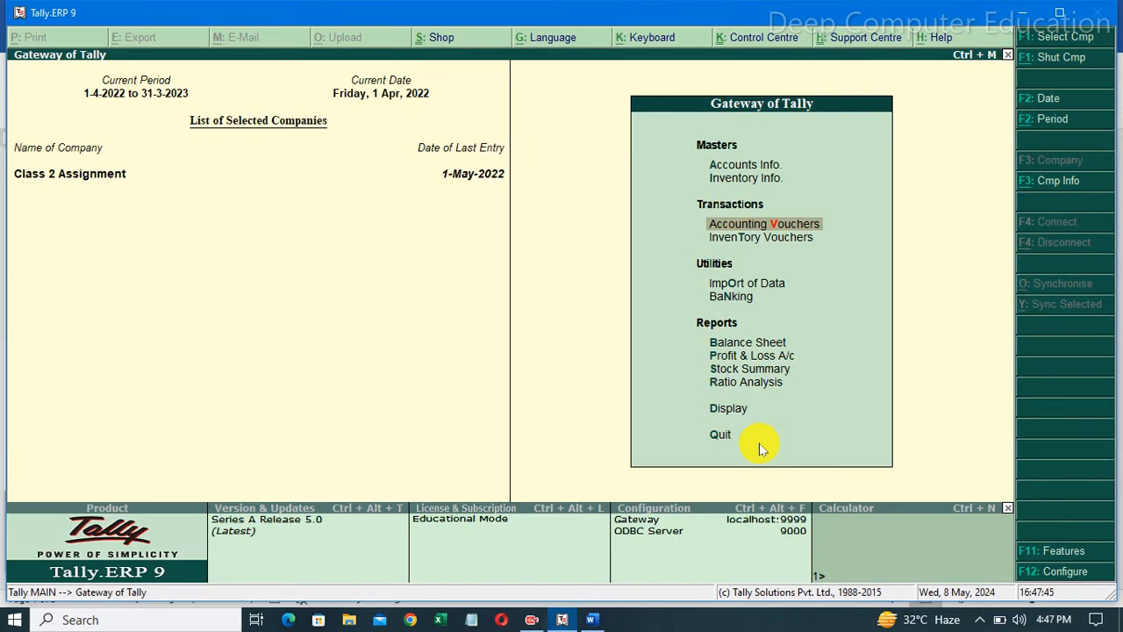
Step: Switch to the Word assignment and examine transaction 4's advertising expense and its Physical and Digital Advertising breakdown
click(593, 620)
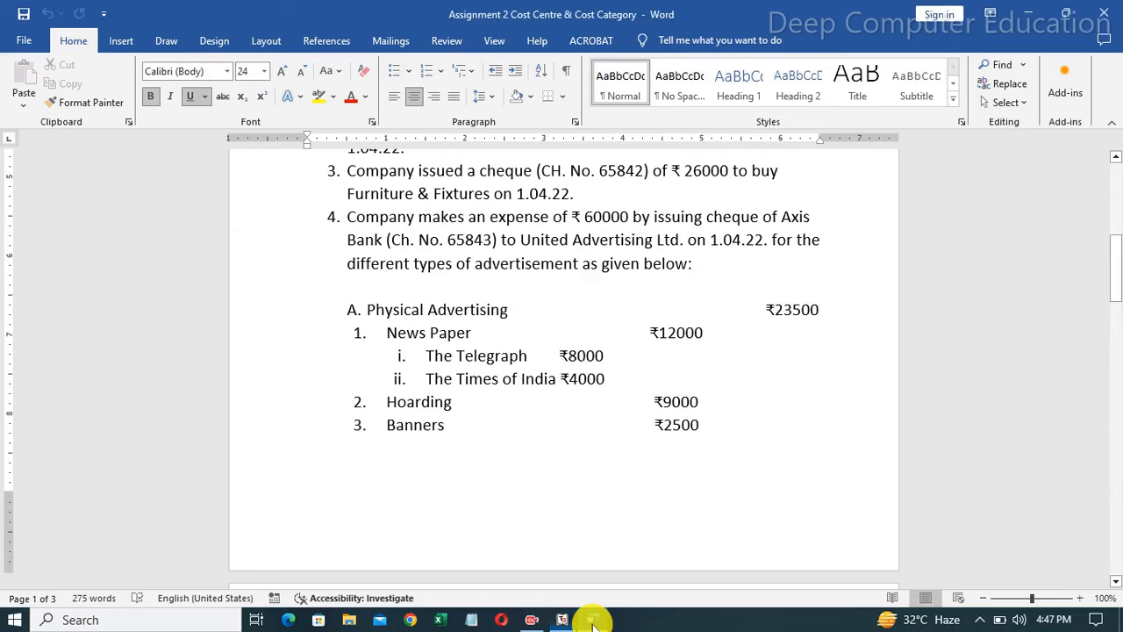
drag(1117, 297, 1116, 307)
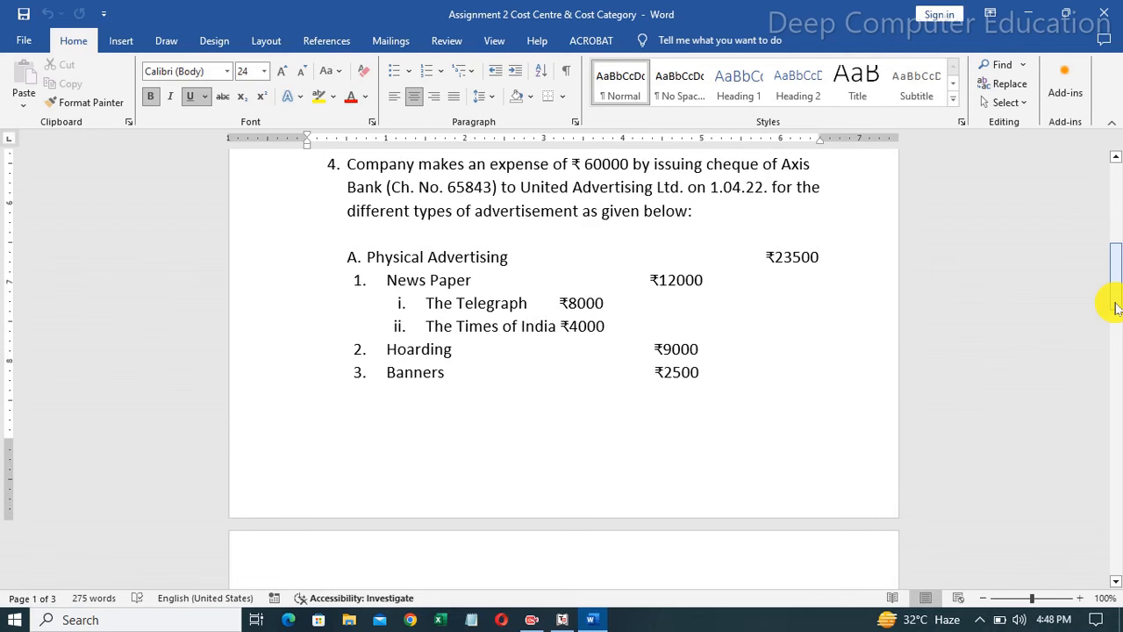
drag(1116, 307, 1116, 304)
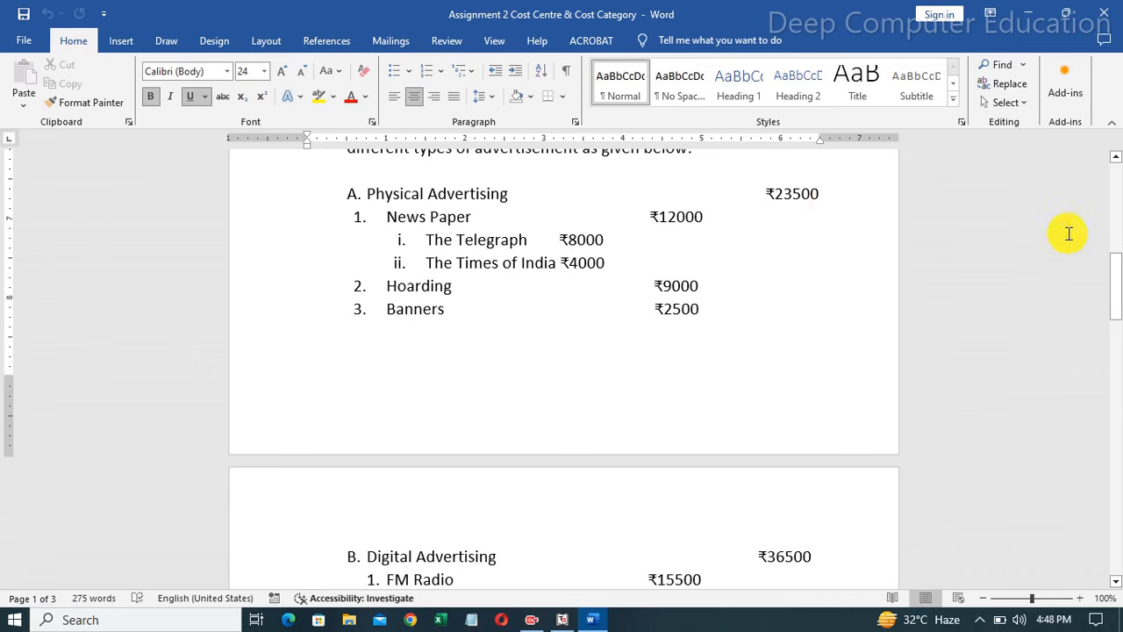
drag(1115, 294, 1117, 293)
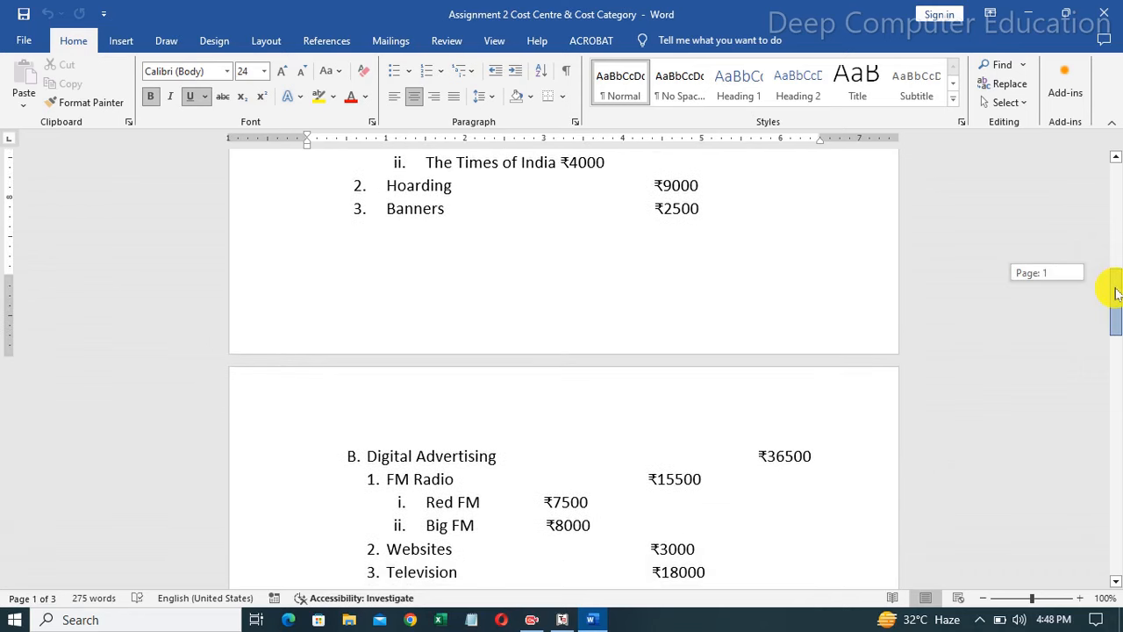
drag(1117, 294, 1115, 270)
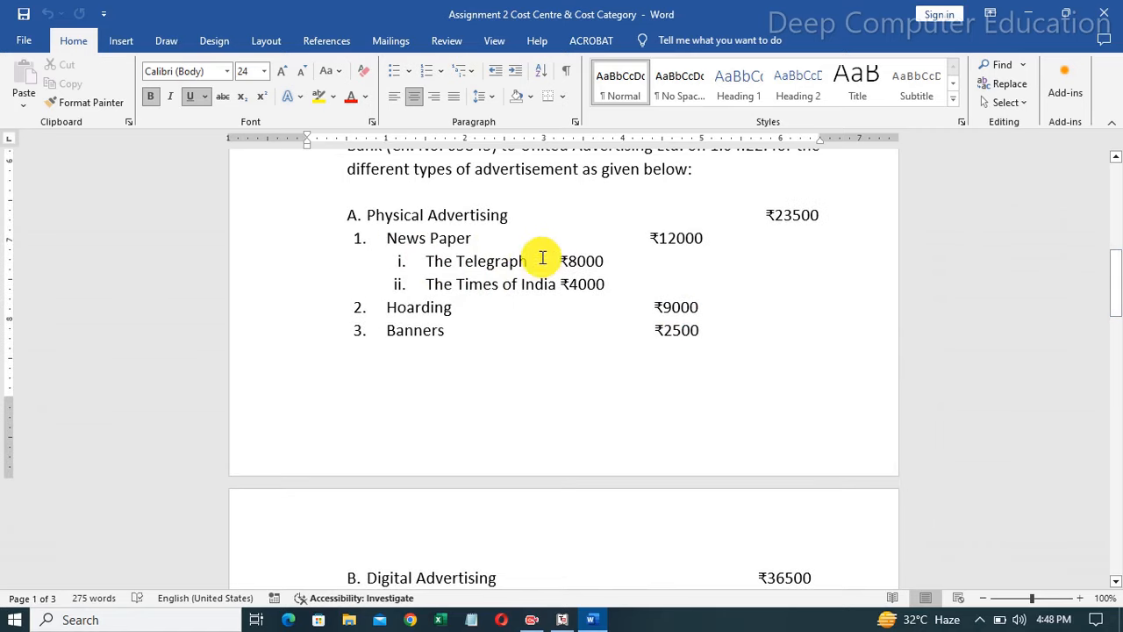
mouse_move(1114, 290)
mouse_down()
mouse_move(1115, 334)
mouse_move(1112, 268)
mouse_up()
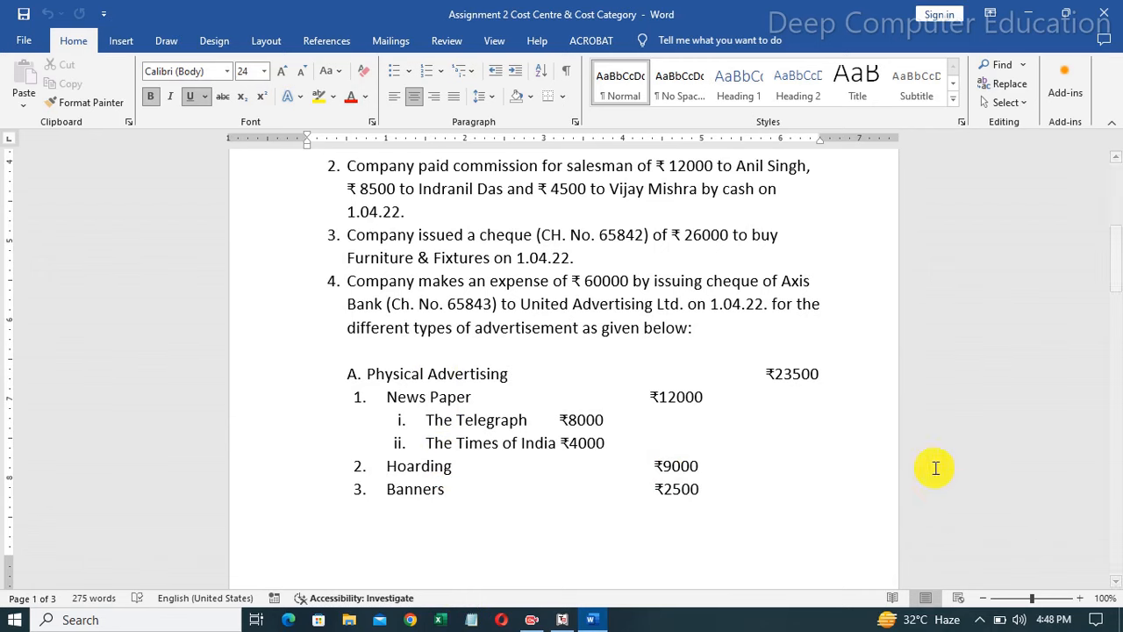
drag(1118, 268, 1121, 296)
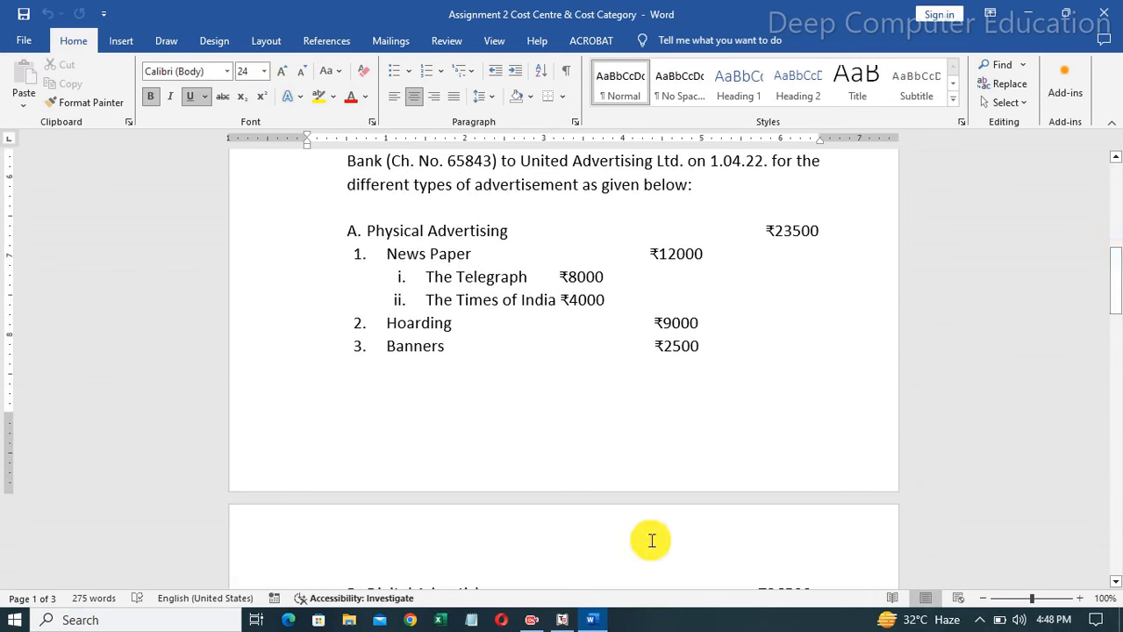
Step: Switch to Tally.ERP 9 and open the creation form for a single cost category
click(562, 619)
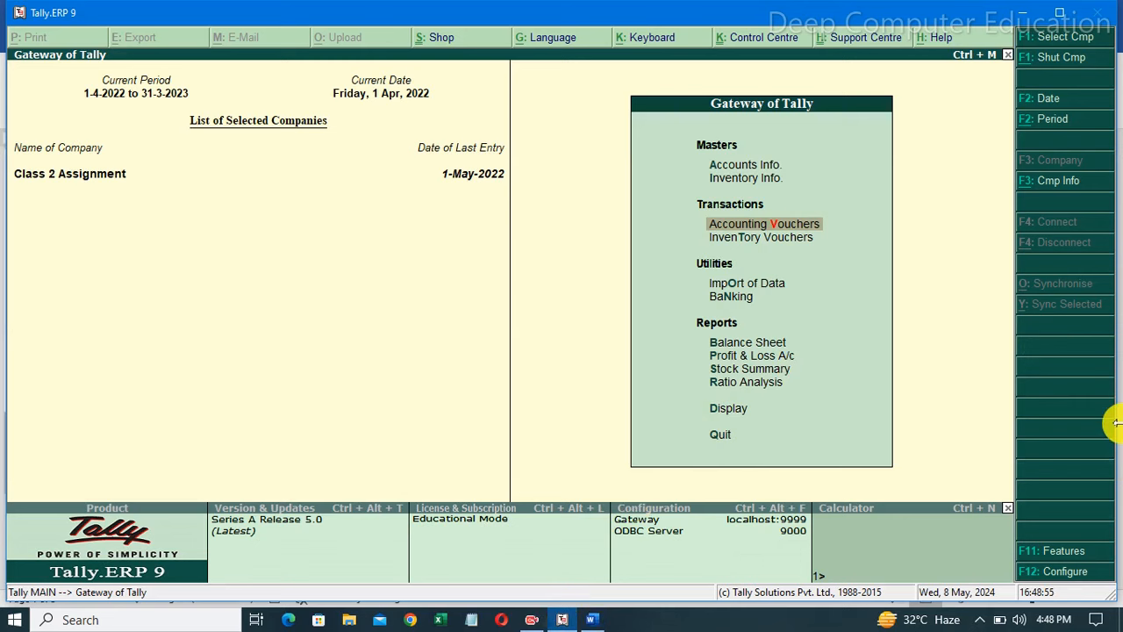
key(Up)
key(Up)
key(Return)
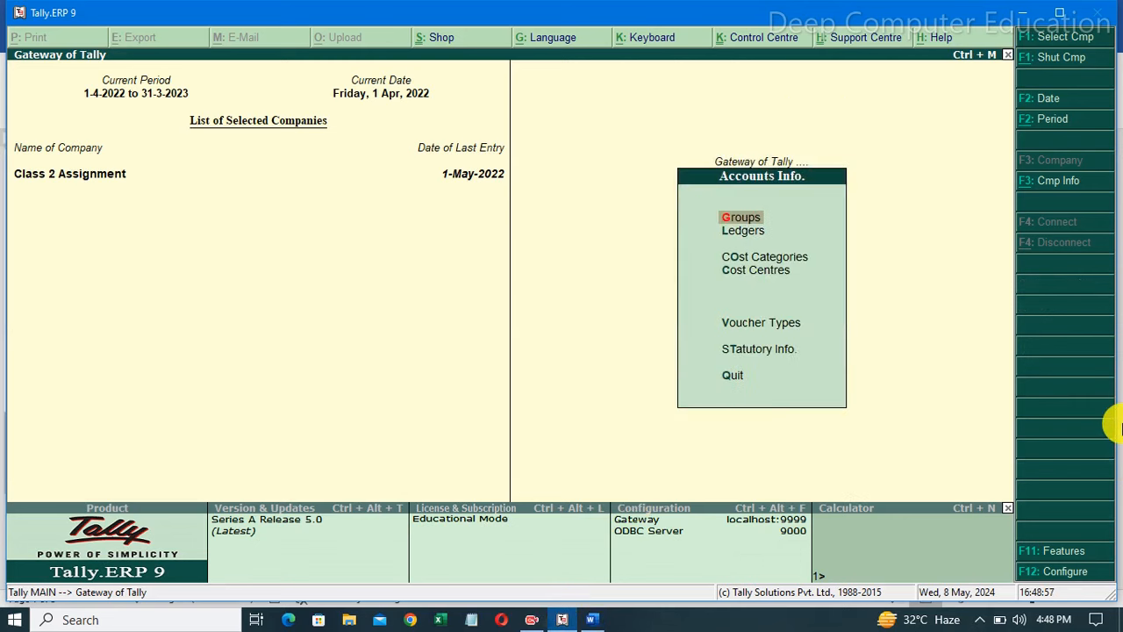
key(Down)
key(Down)
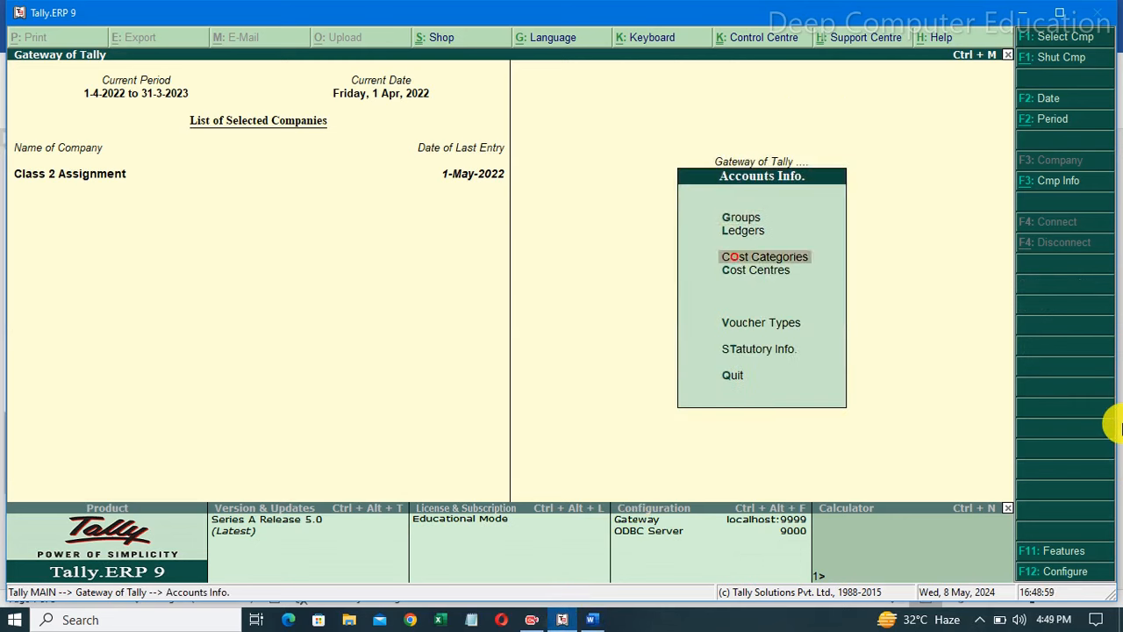
key(Return)
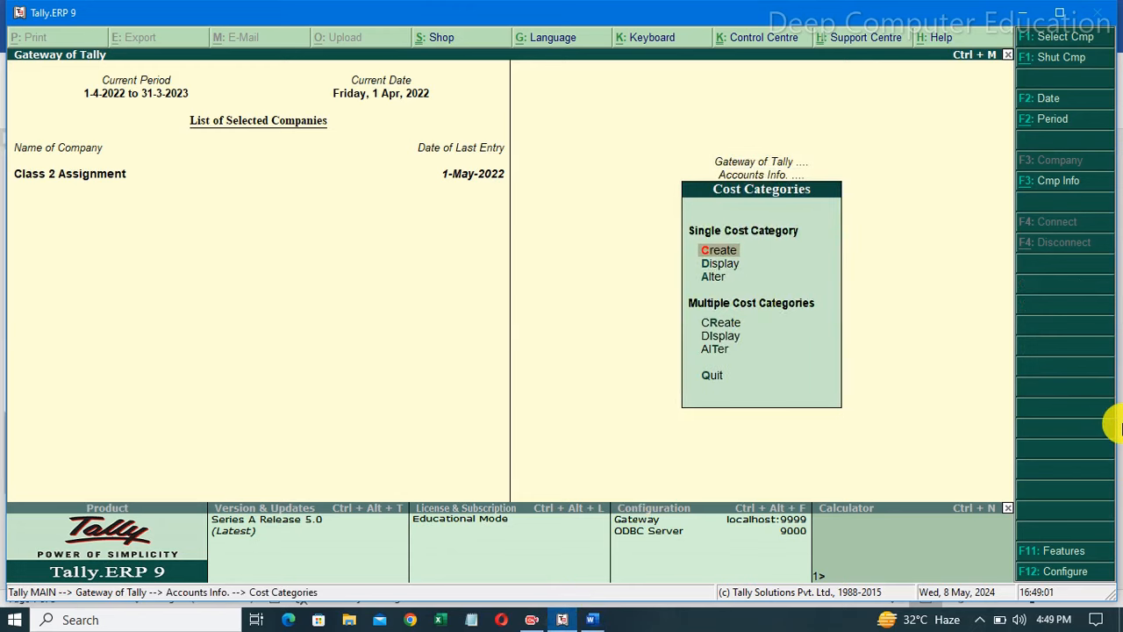
key(Return)
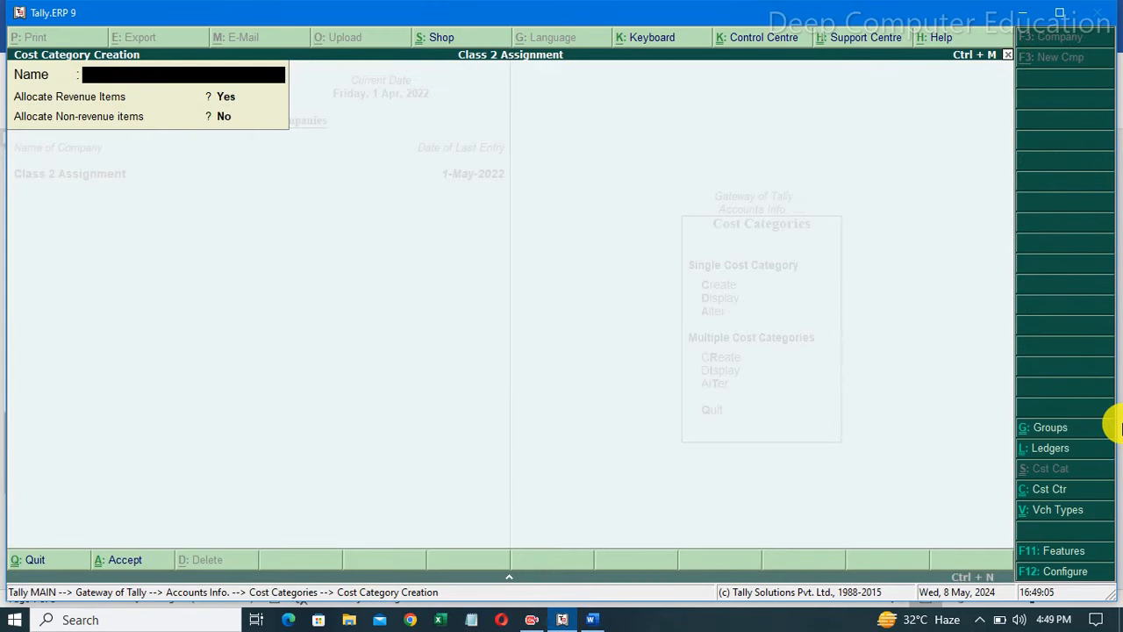
Step: Create the cost category Advertisement, keeping revenue items at Yes and non-revenue items at No, and return to Accounts Info
text(Advertisement)
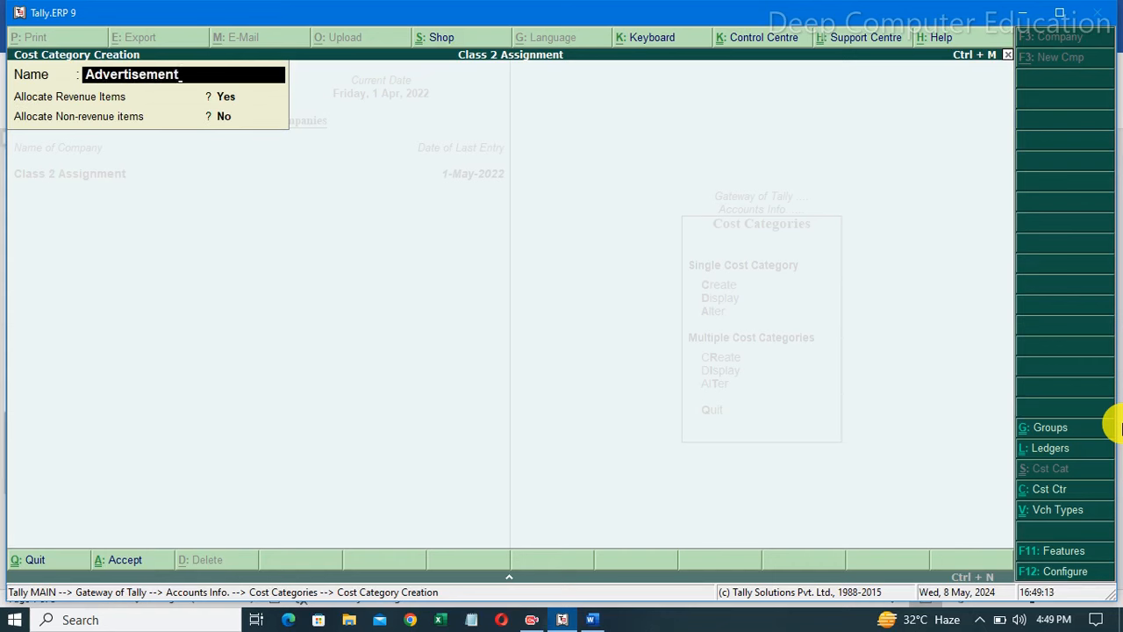
key(Return)
key(Return)
key(Return)
key(Return)
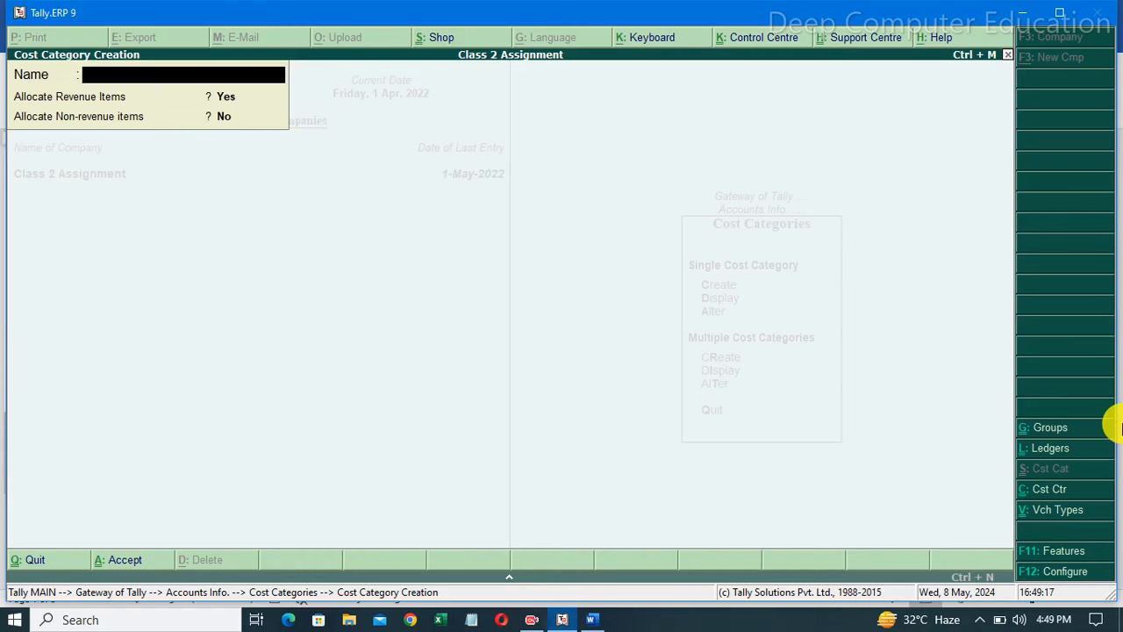
key(Escape)
key(Return)
key(Escape)
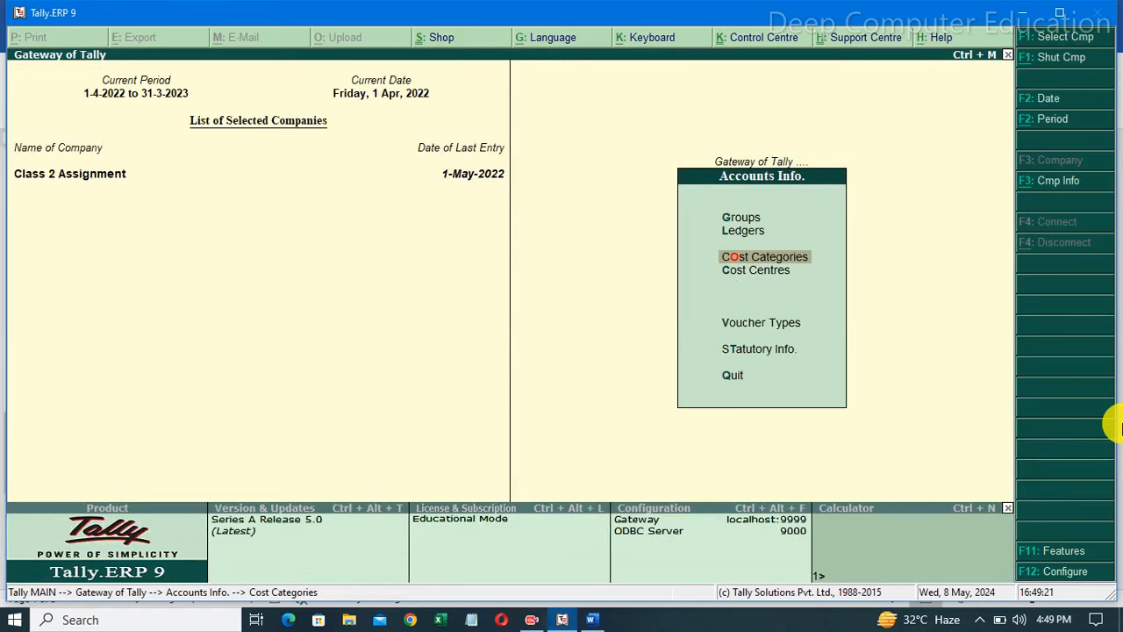
Step: Create the single cost centre Physical Advertising under Primary in the Advertisement category, checking the heading in the Word assignment
key(Down)
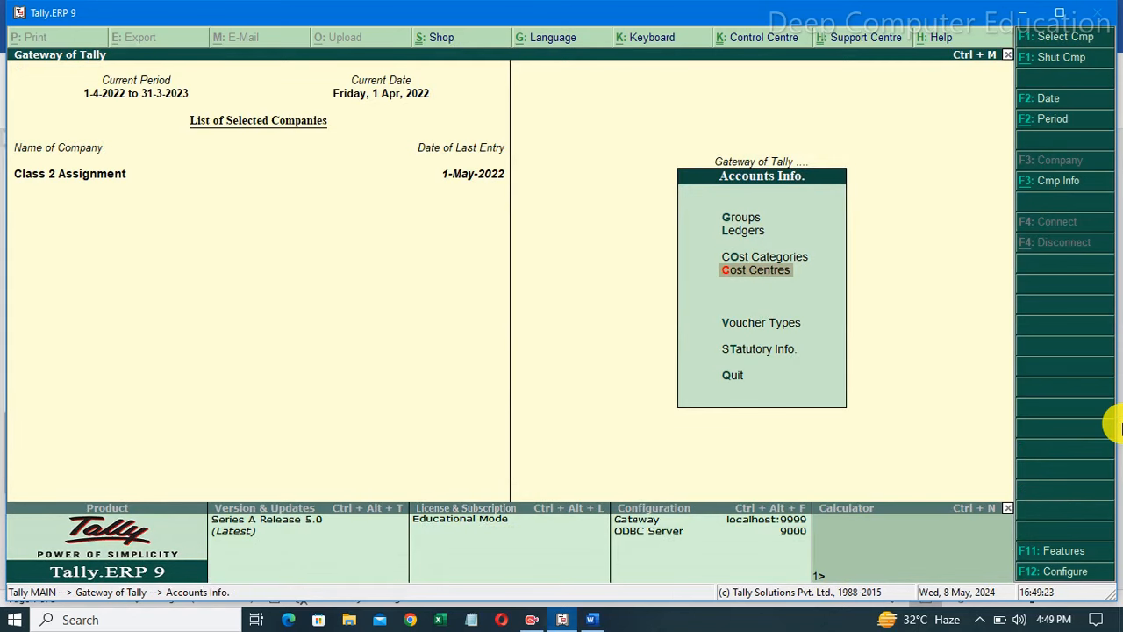
key(Return)
key(Return)
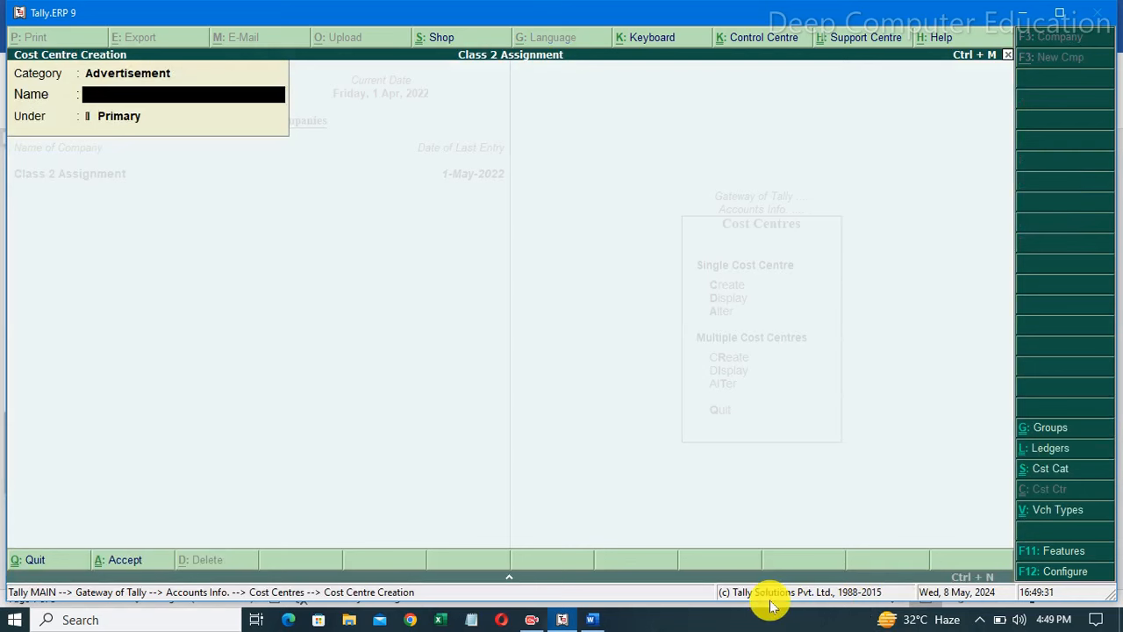
click(590, 619)
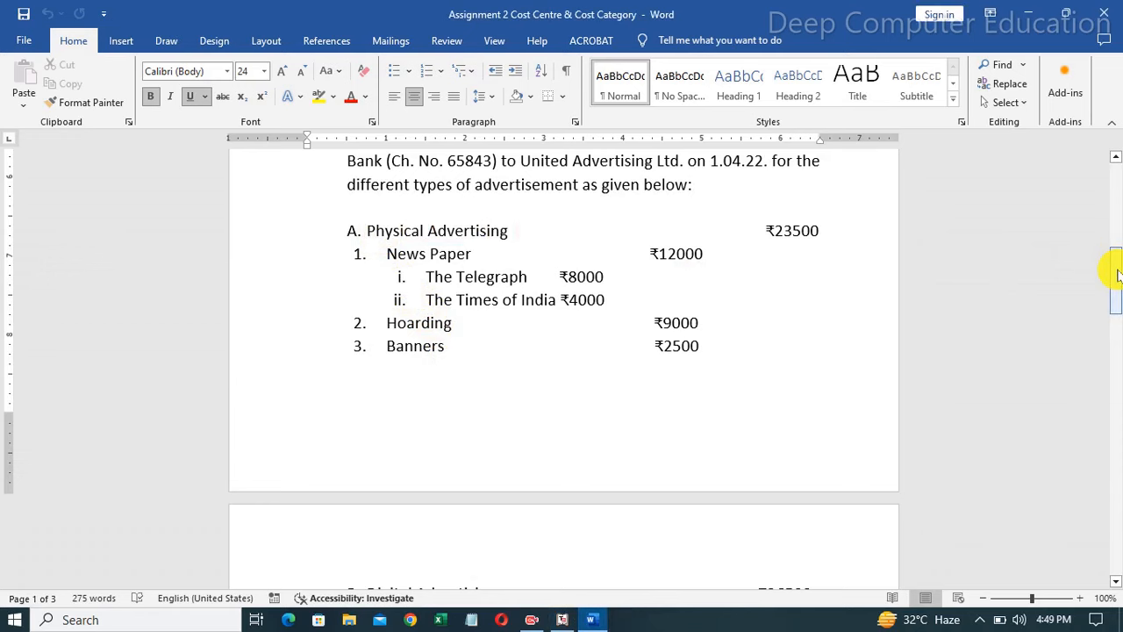
mouse_move(1116, 276)
mouse_down()
mouse_move(1119, 303)
mouse_move(1118, 254)
mouse_up()
click(564, 616)
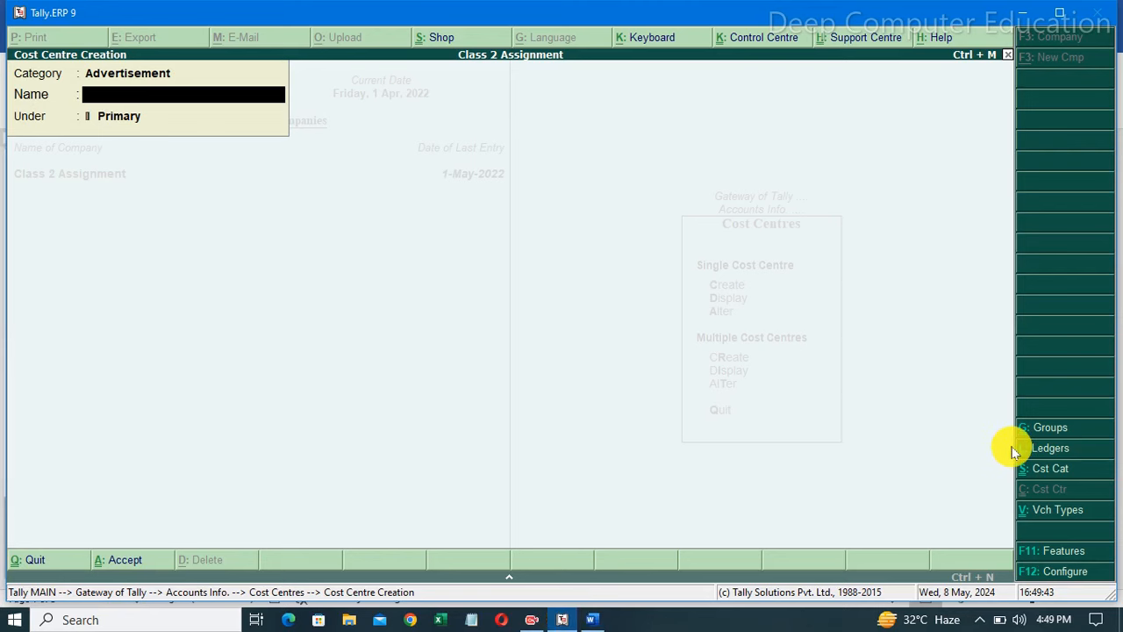
text(Physical Adverti)
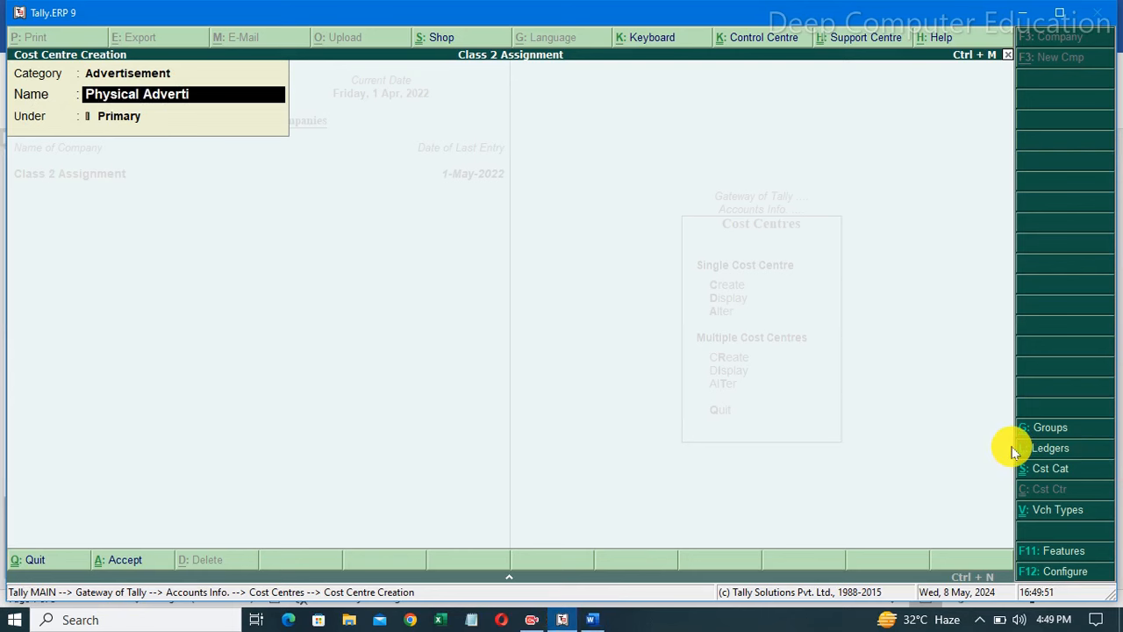
text(sing)
key(Return)
key(Return)
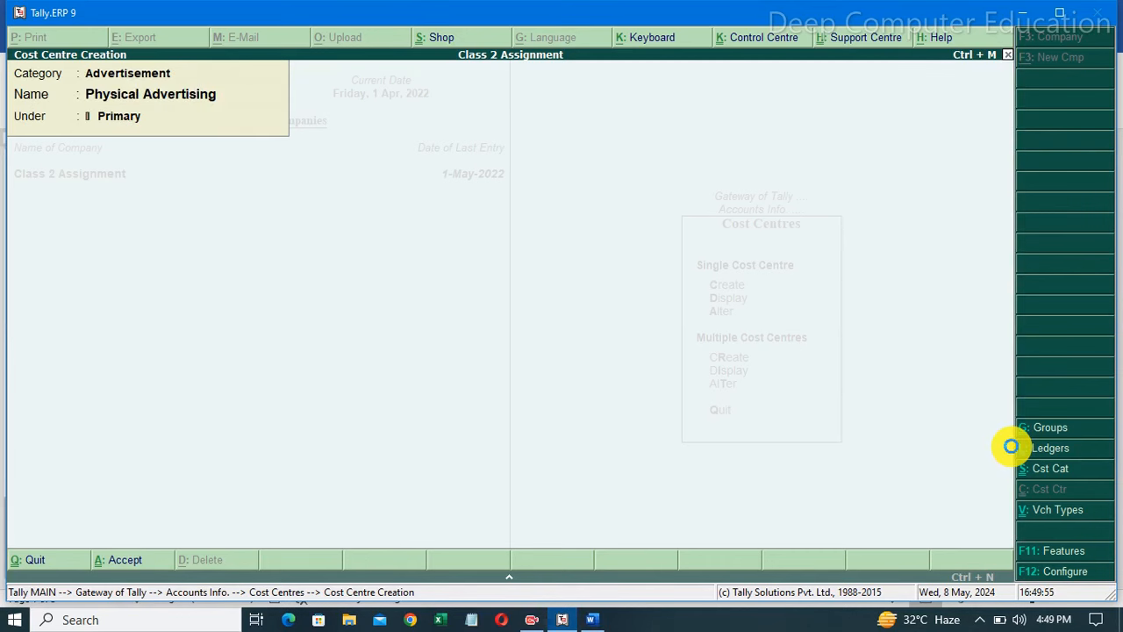
Step: Create the cost centre Digital Advertising under Primary in the Advertisement category
text(D)
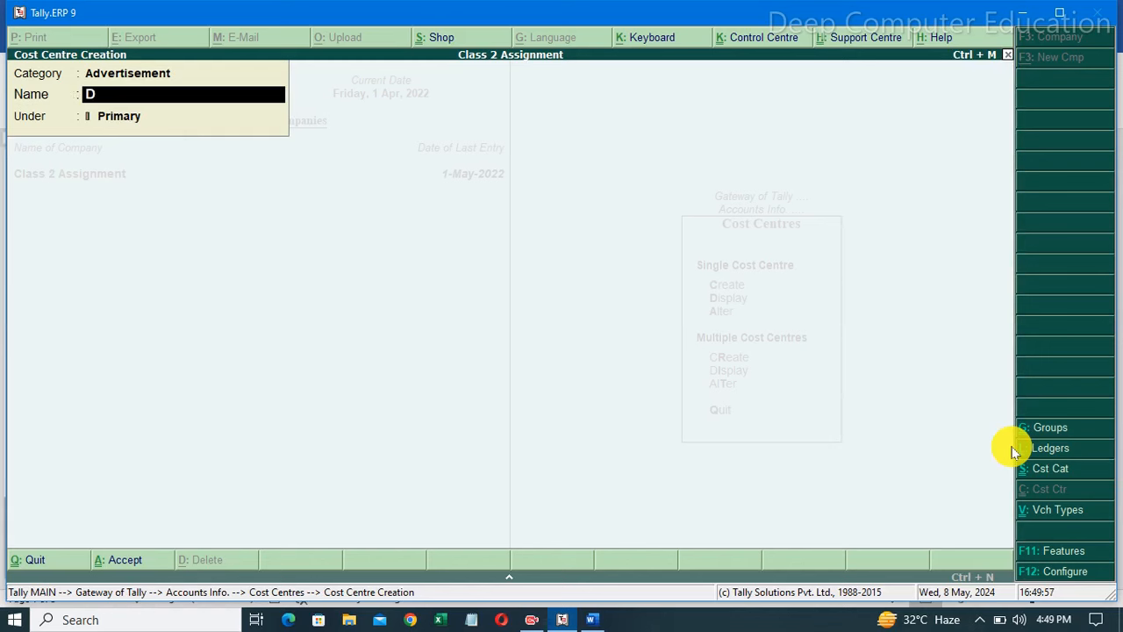
text(igital Adv)
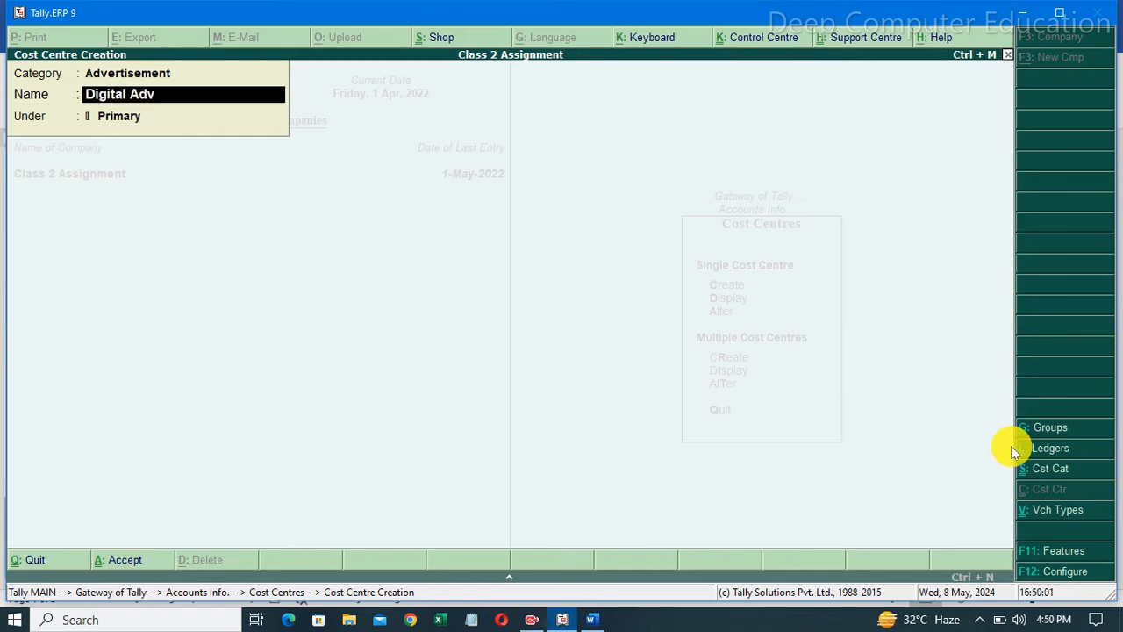
text(ertising)
key(Return)
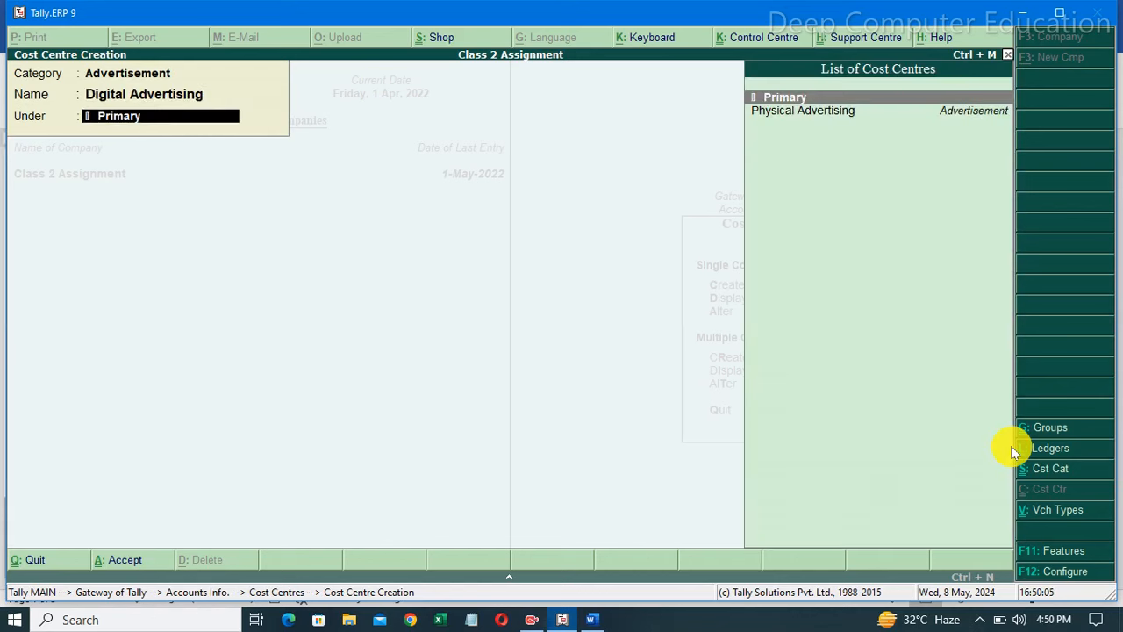
key(Return)
key(Return)
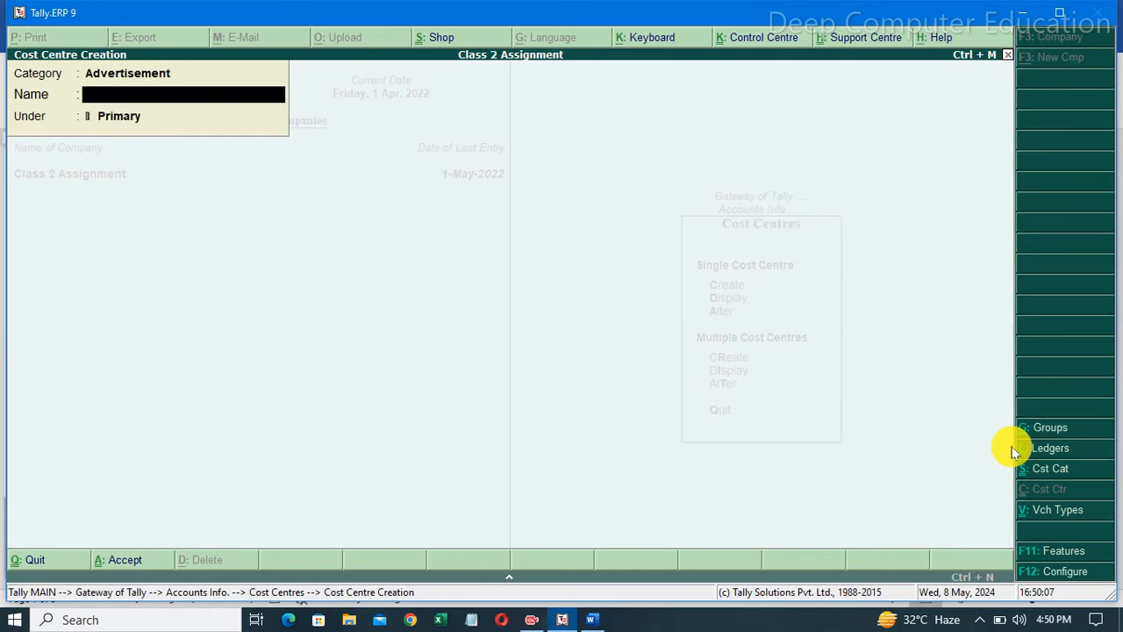
Step: Check the Physical Advertising items in the Word assignment and create the cost centre News Paper under Physical Advertising in Tally.ERP 9
click(591, 619)
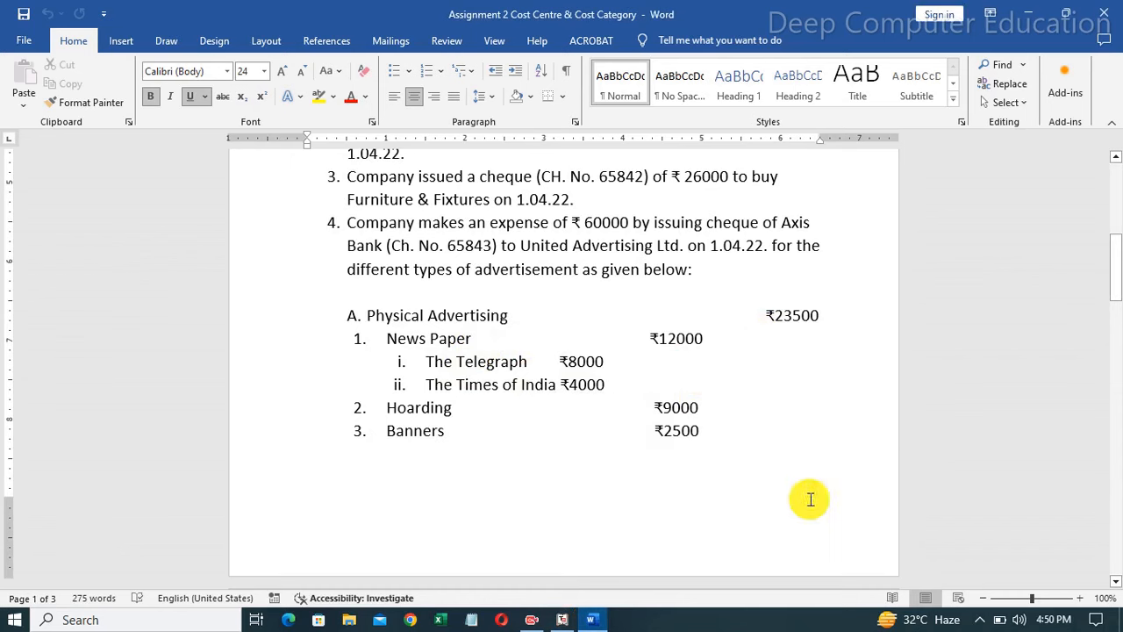
click(562, 619)
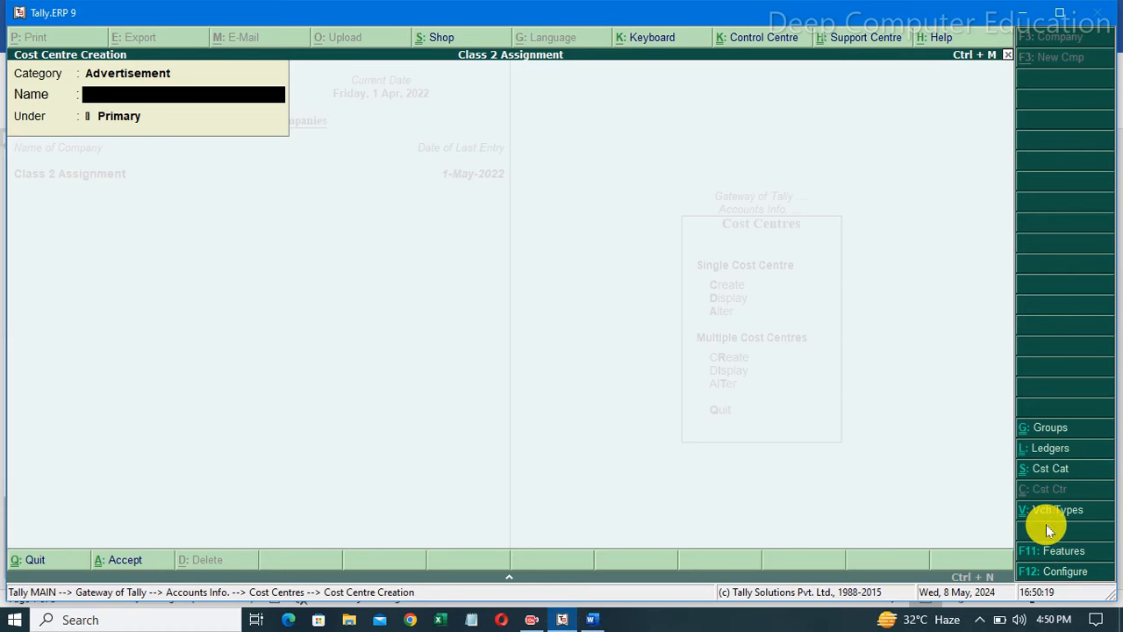
text(News Paper)
key(Return)
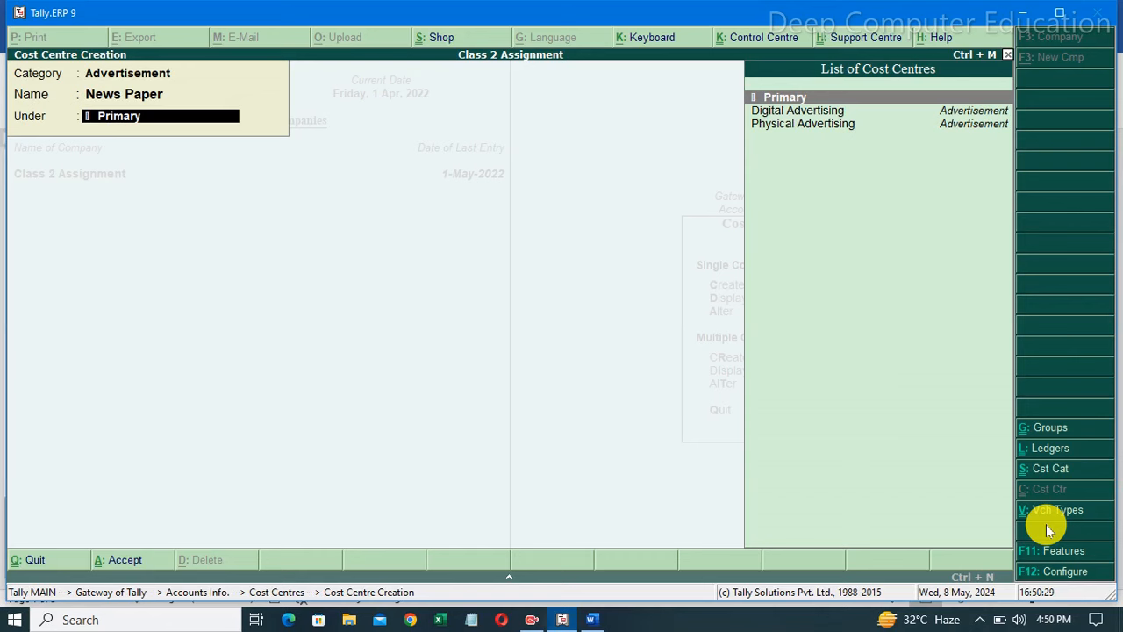
key(Down)
key(Down)
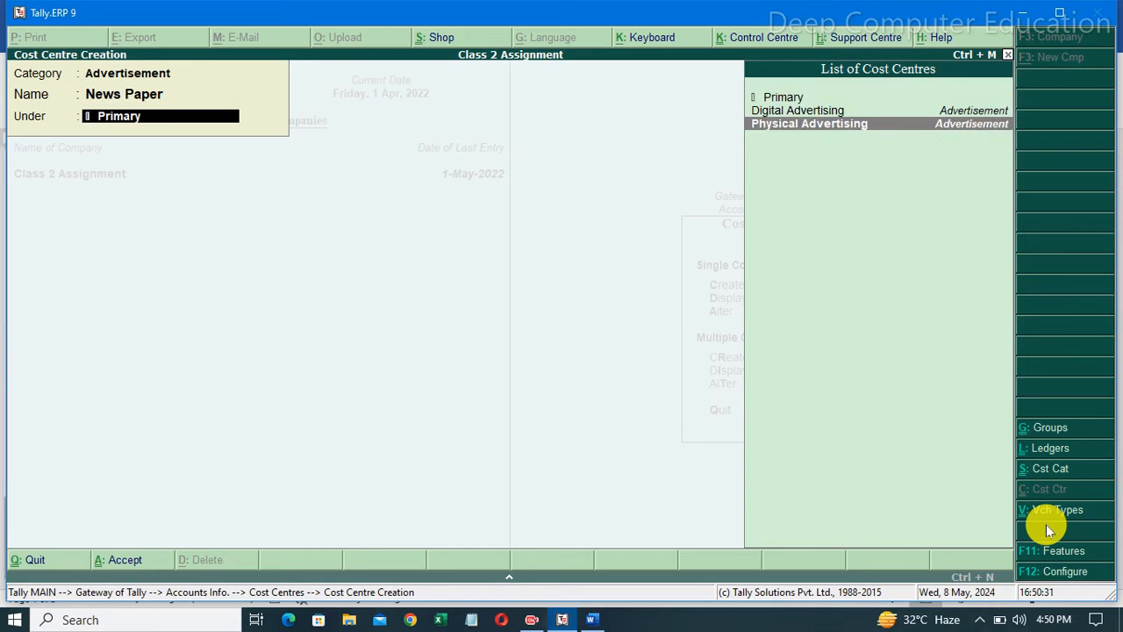
key(Return)
key(Return)
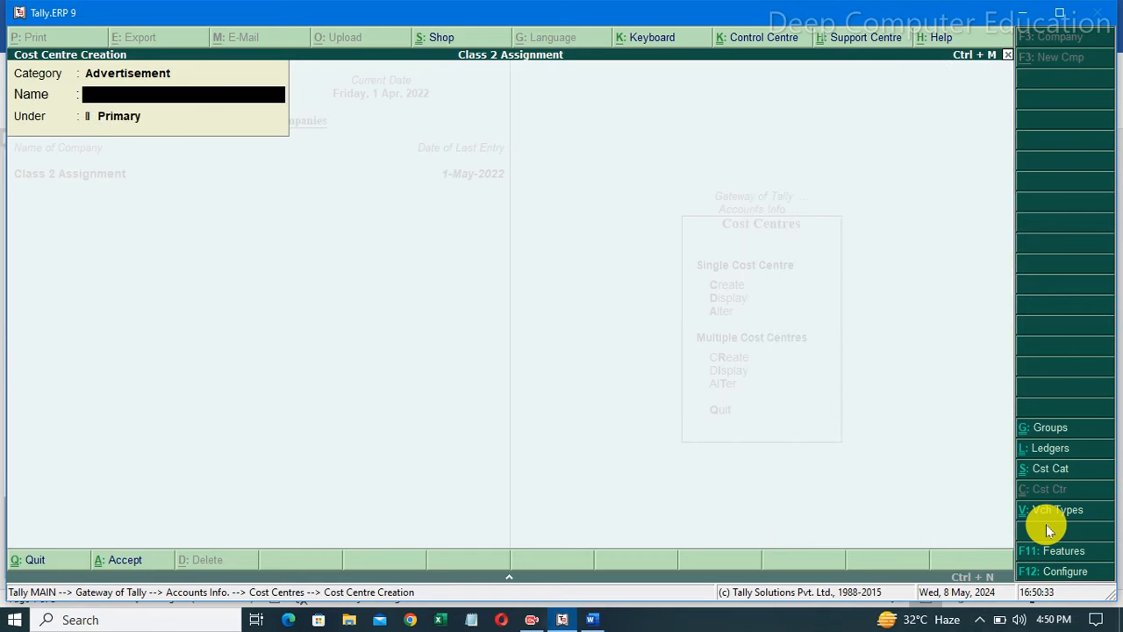
Step: Create the cost centre The Telegraph under News Paper in the Advertisement category
text(The Telegraph)
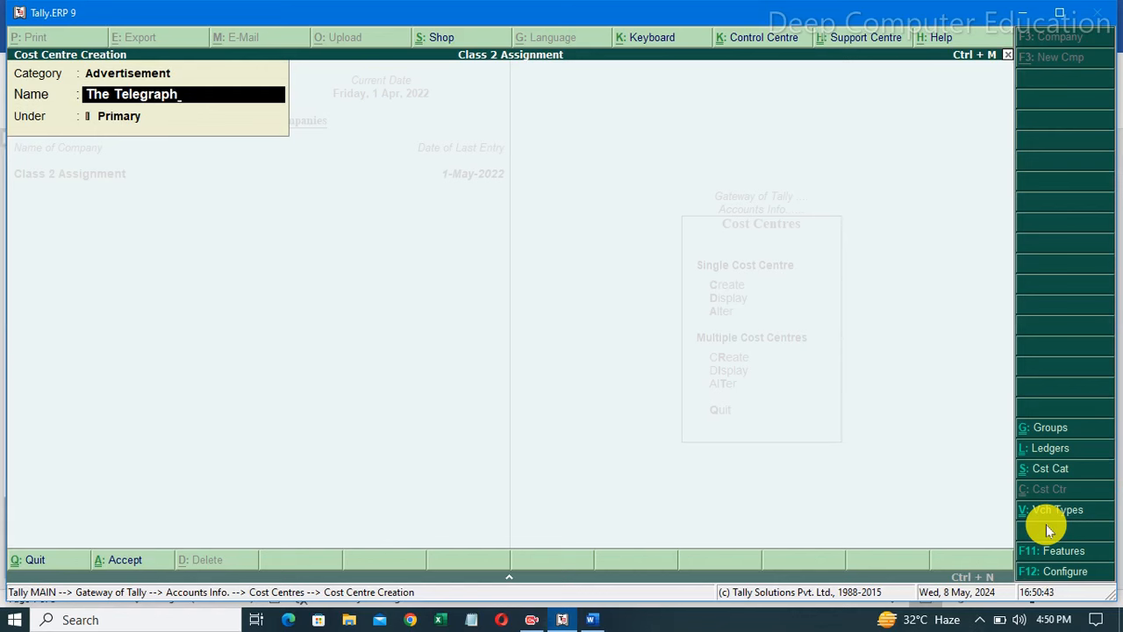
key(Return)
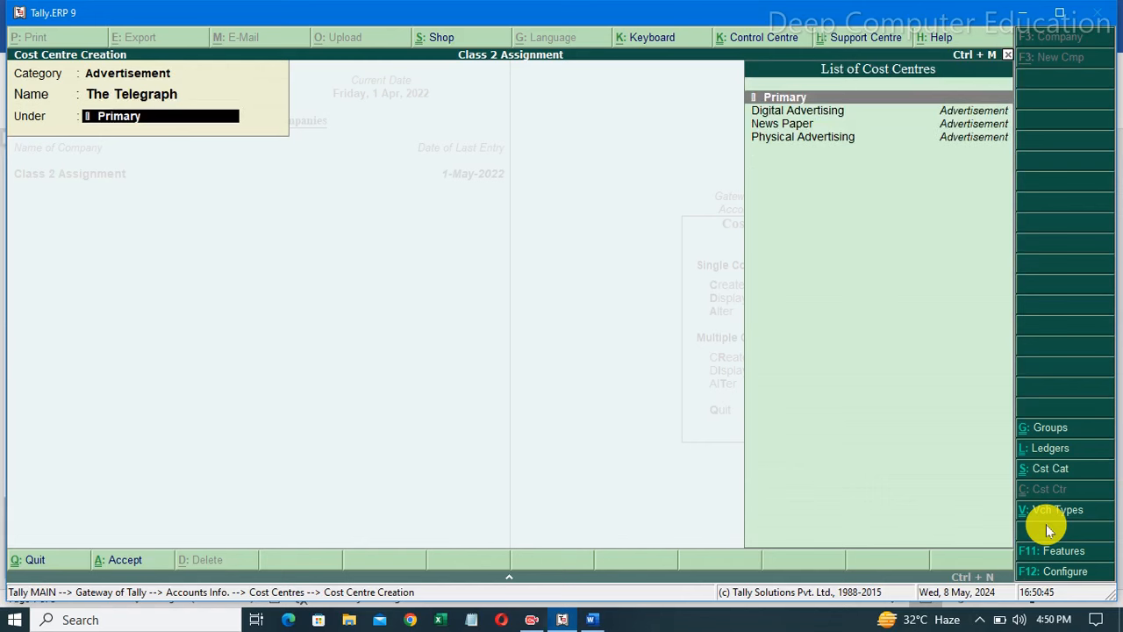
key(Down)
key(Down)
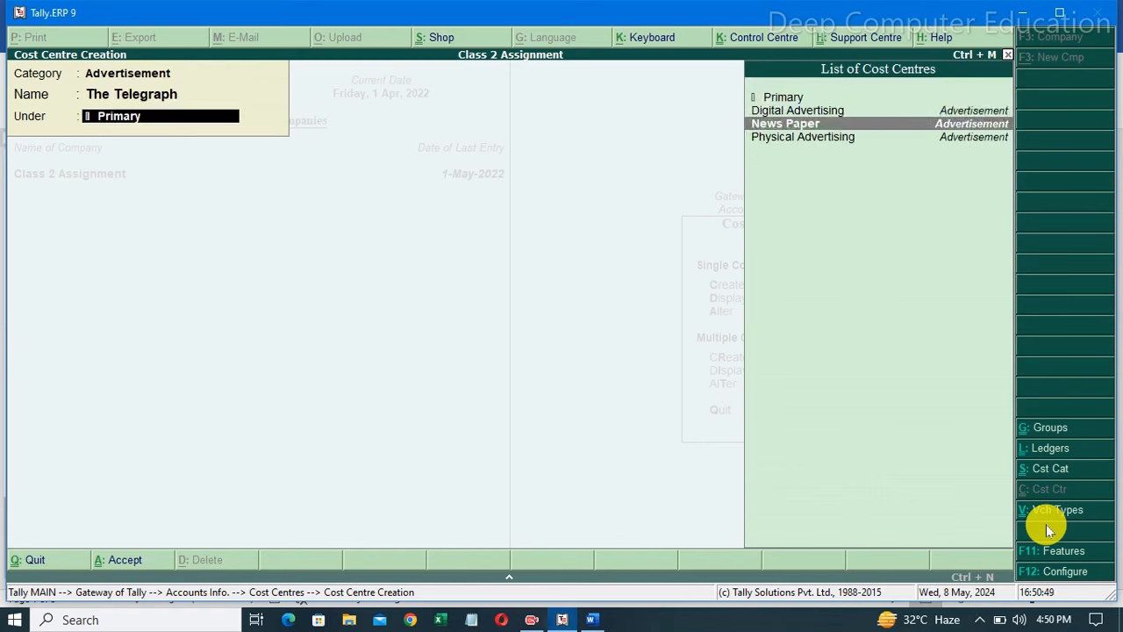
key(Return)
key(Return)
Step: Create the cost centre The Times of India under News Paper in the Advertisement category
text(The Time)
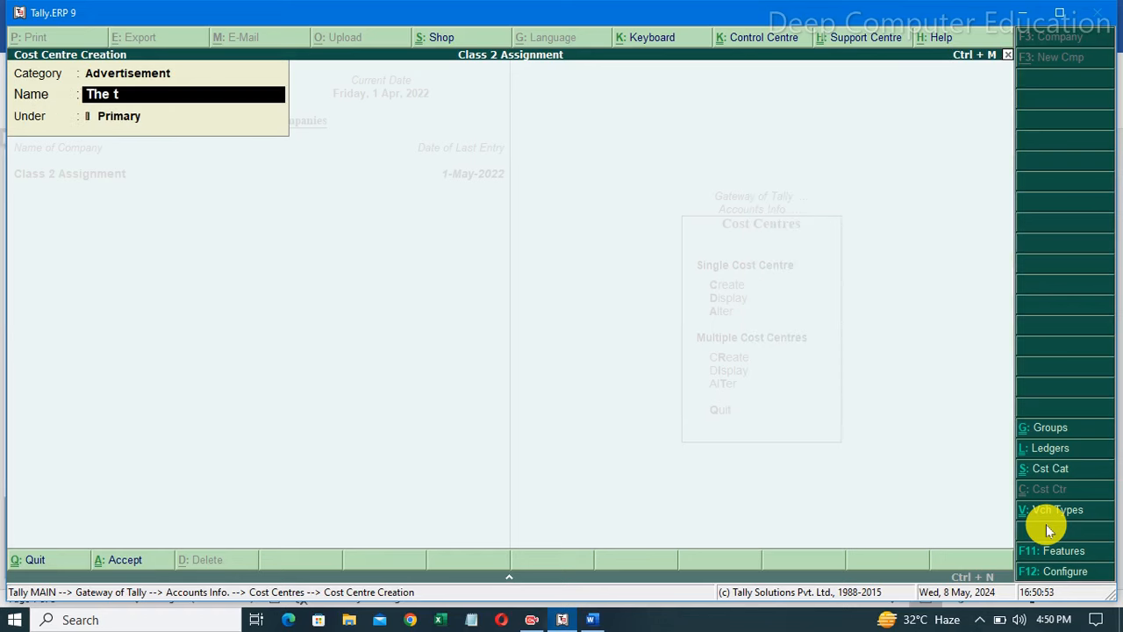
text(s of India)
key(Return)
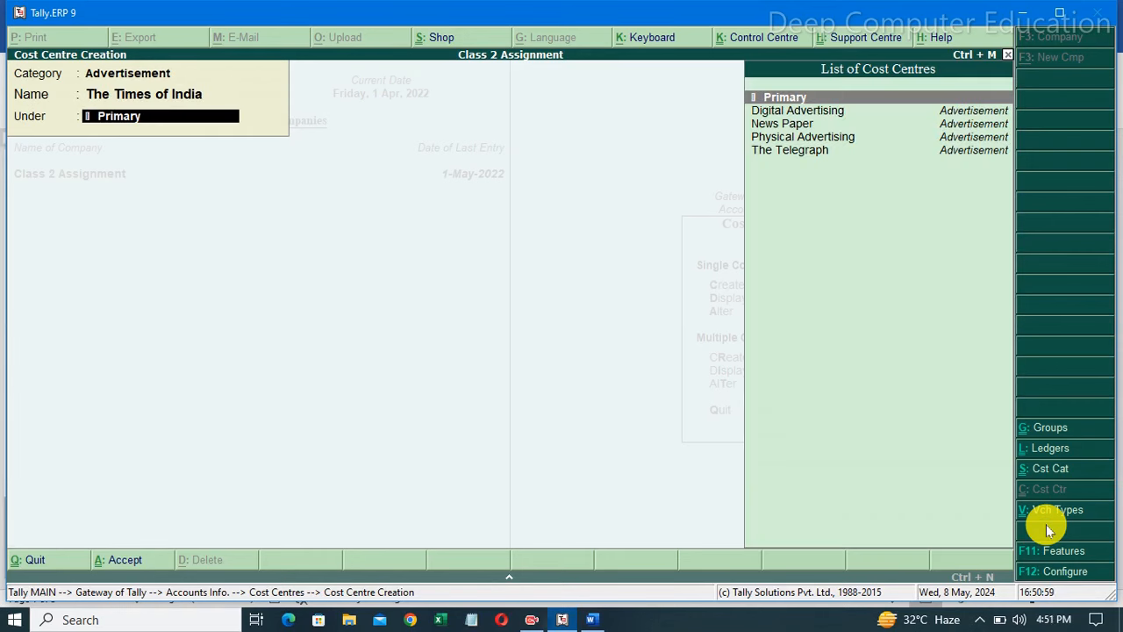
key(Down)
key(Down)
key(Return)
click(1046, 524)
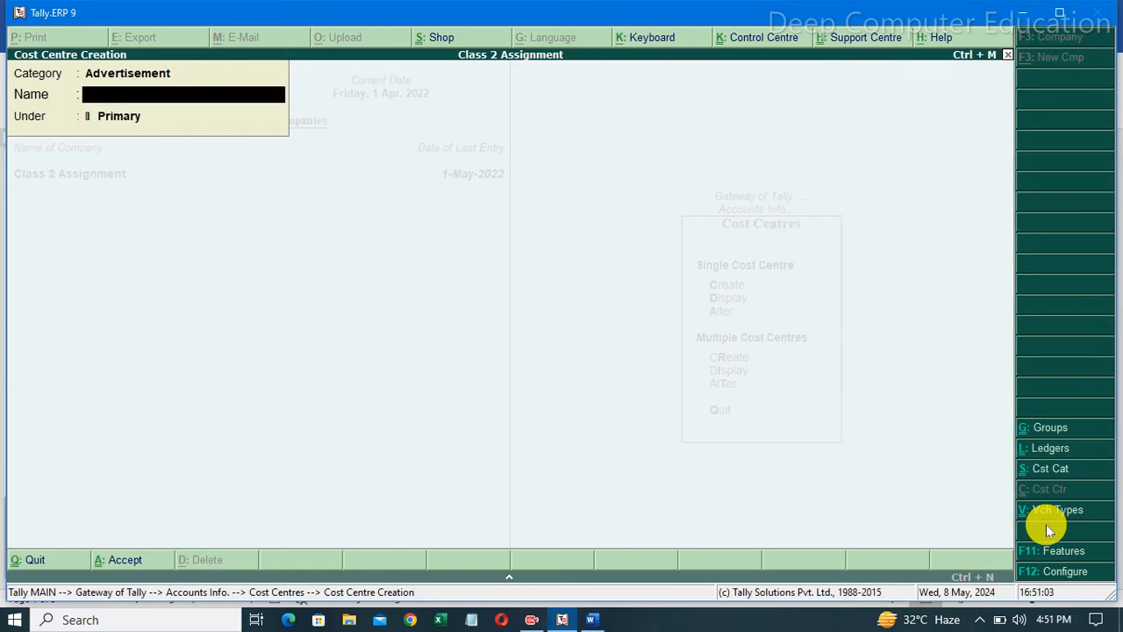
Step: Check the remaining physical items in the Word assignment and create the cost centre Hoarding under Physical Advertising in Tally.ERP 9
click(592, 616)
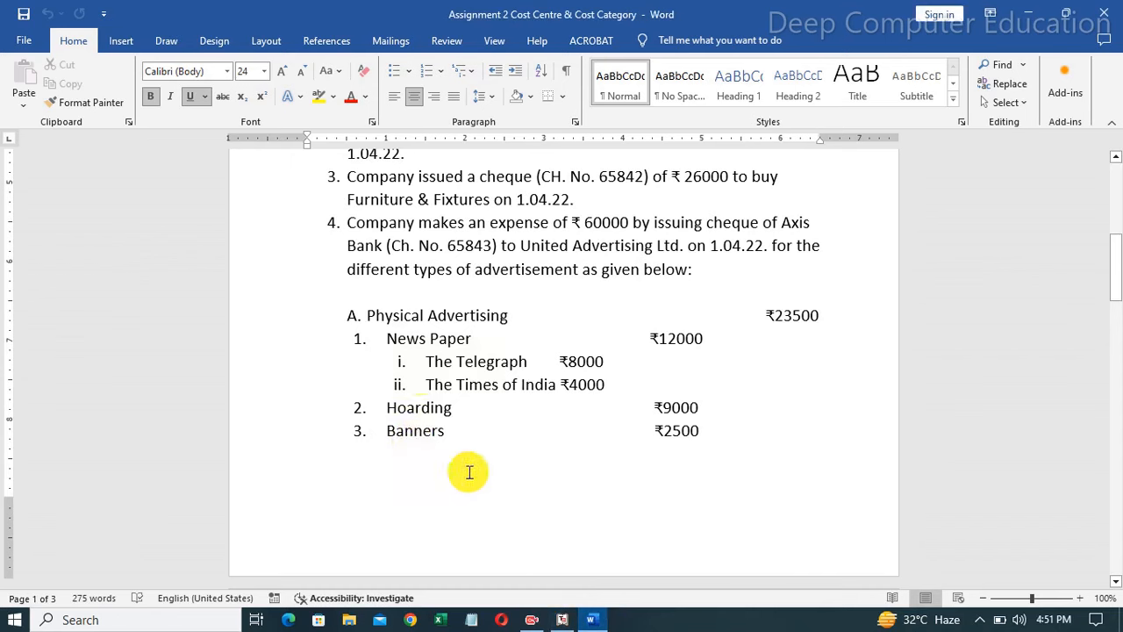
click(562, 620)
text(H)
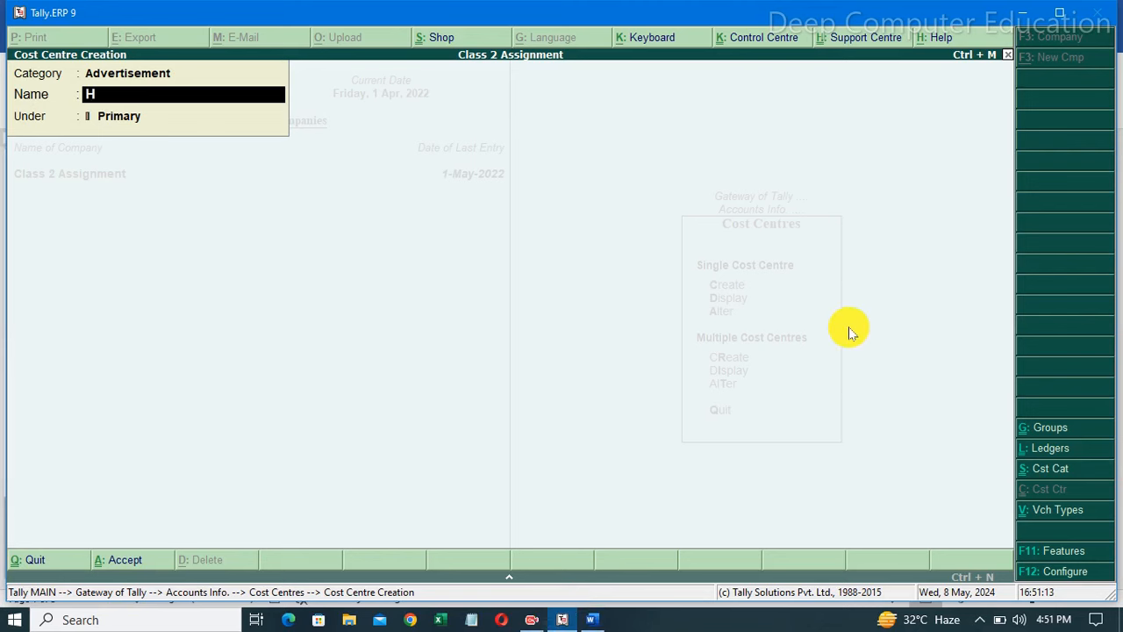
text(oarding)
key(Return)
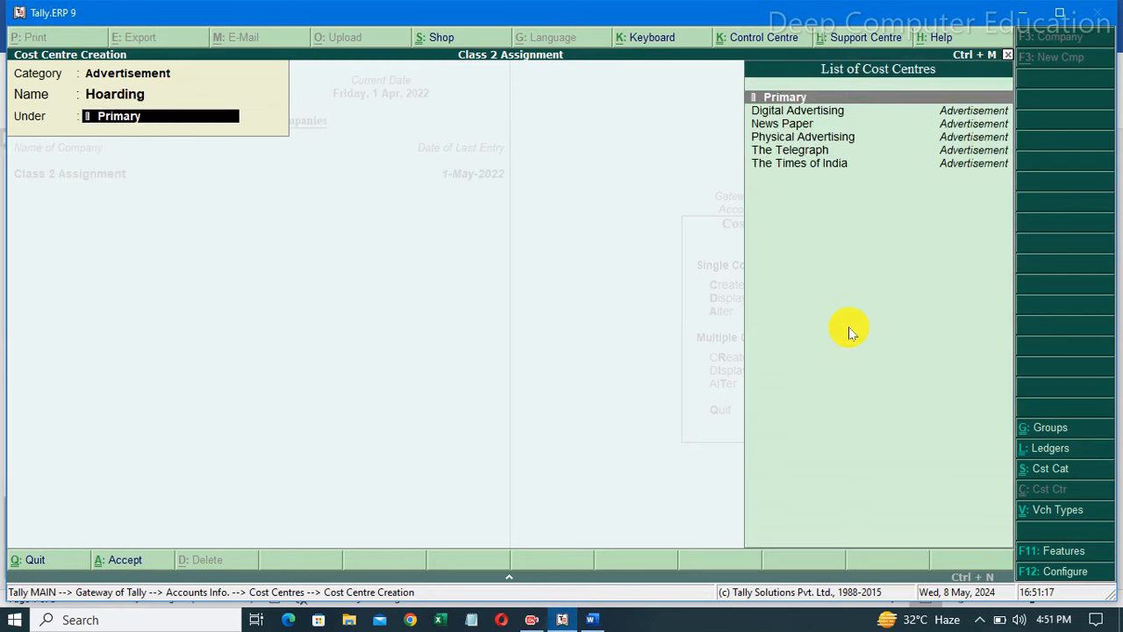
key(Down)
key(Down)
key(Down)
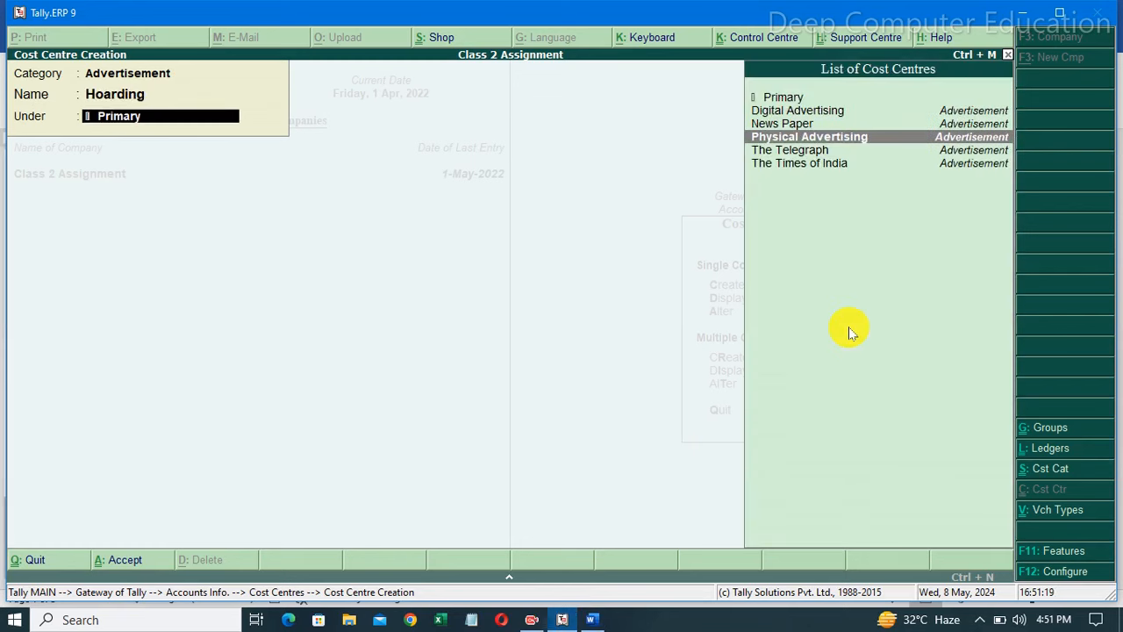
key(Return)
text(y)
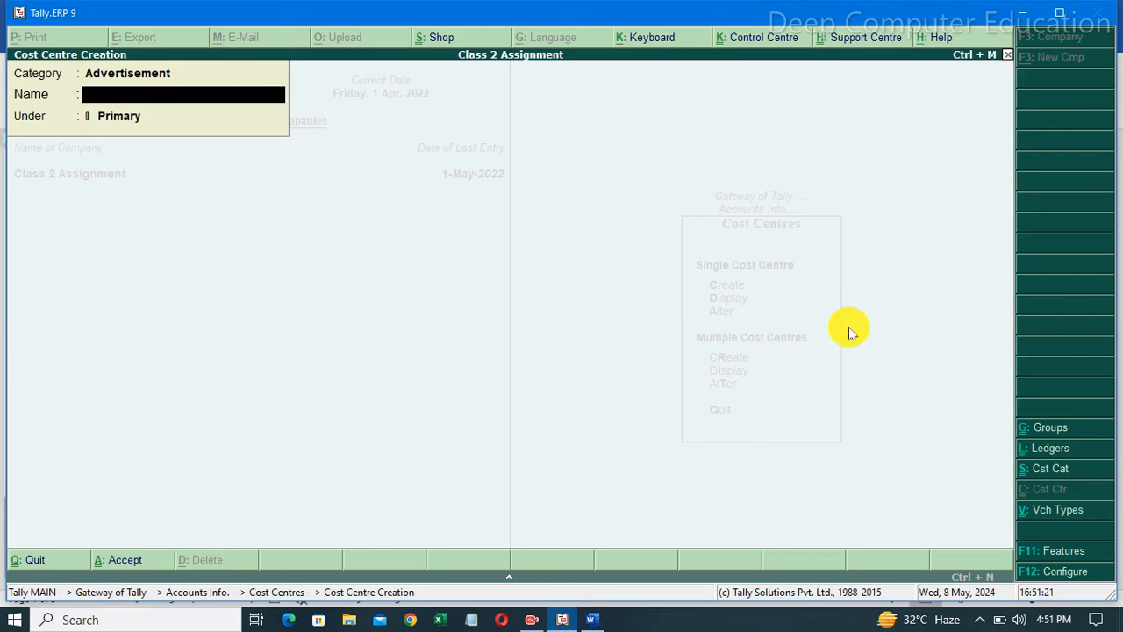
Step: Create the cost centre Banners under Physical Advertising in the Advertisement category
text(Banners)
key(Return)
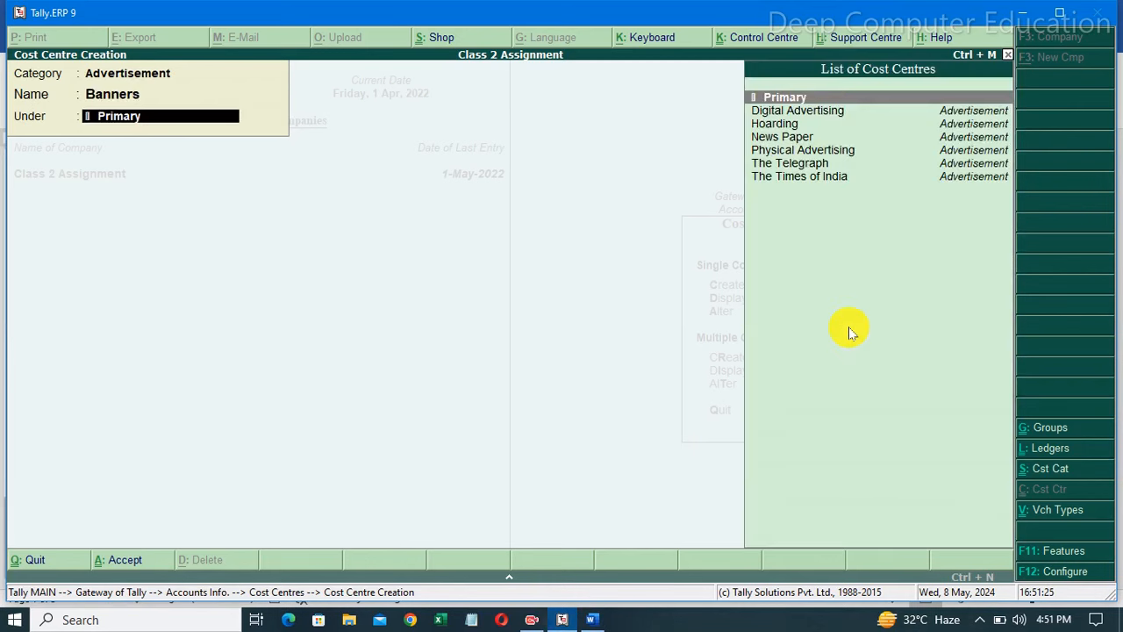
key(Down)
key(Down)
key(Down)
key(Down)
key(Return)
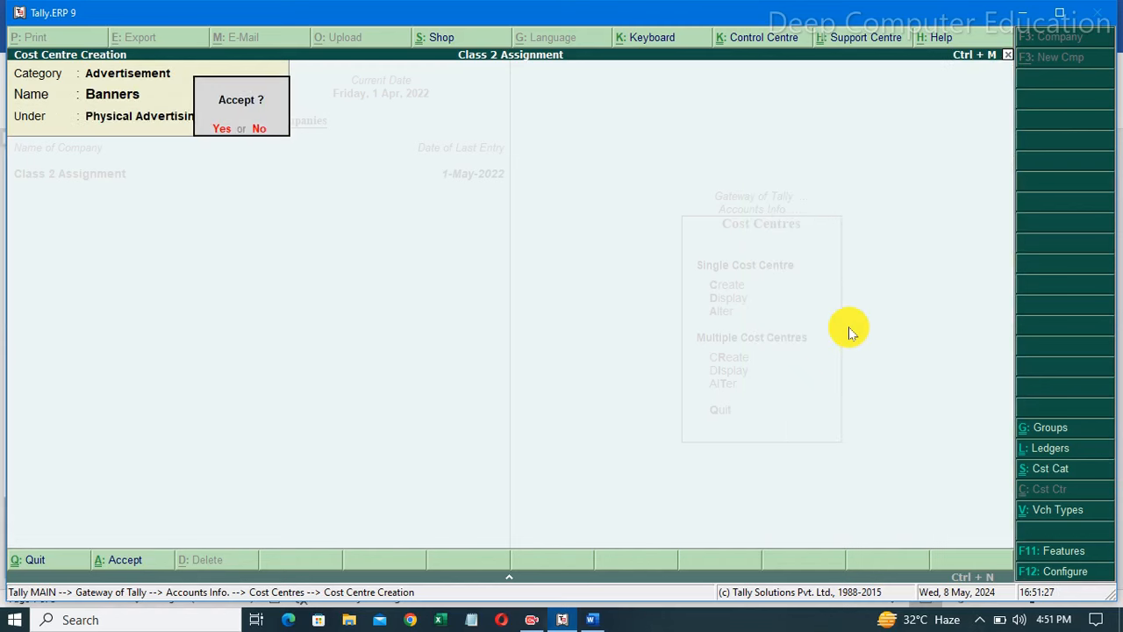
key(Return)
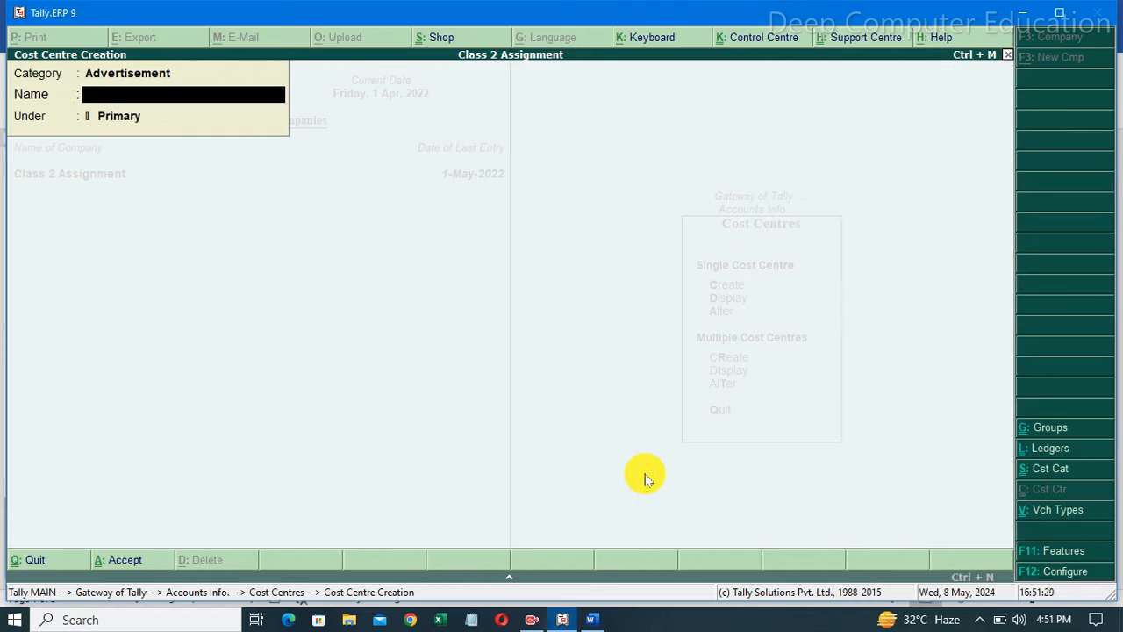
Step: Check the Digital Advertising items in the Word assignment and create the cost centre FM Radio under Digital Advertising in Tally.ERP 9
click(600, 621)
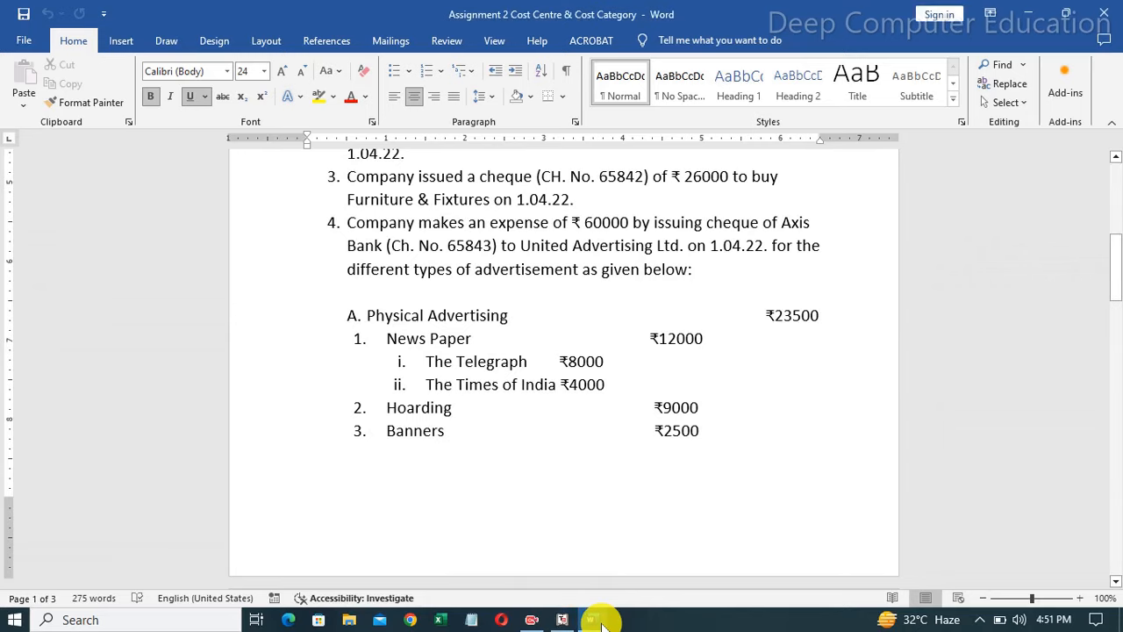
drag(1114, 294, 1115, 368)
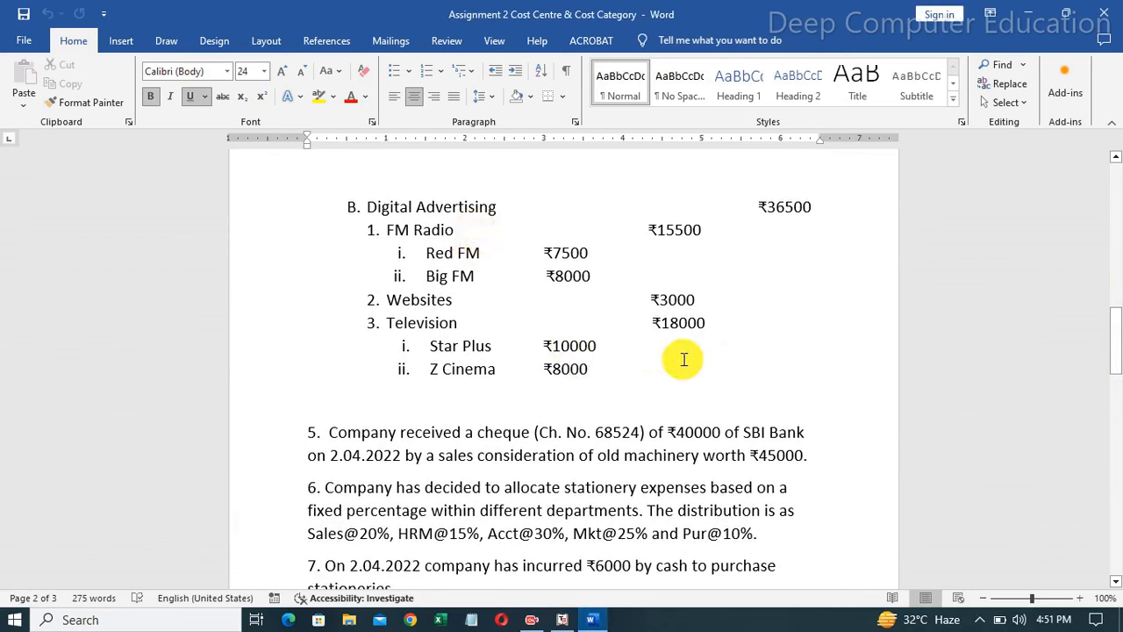
click(566, 618)
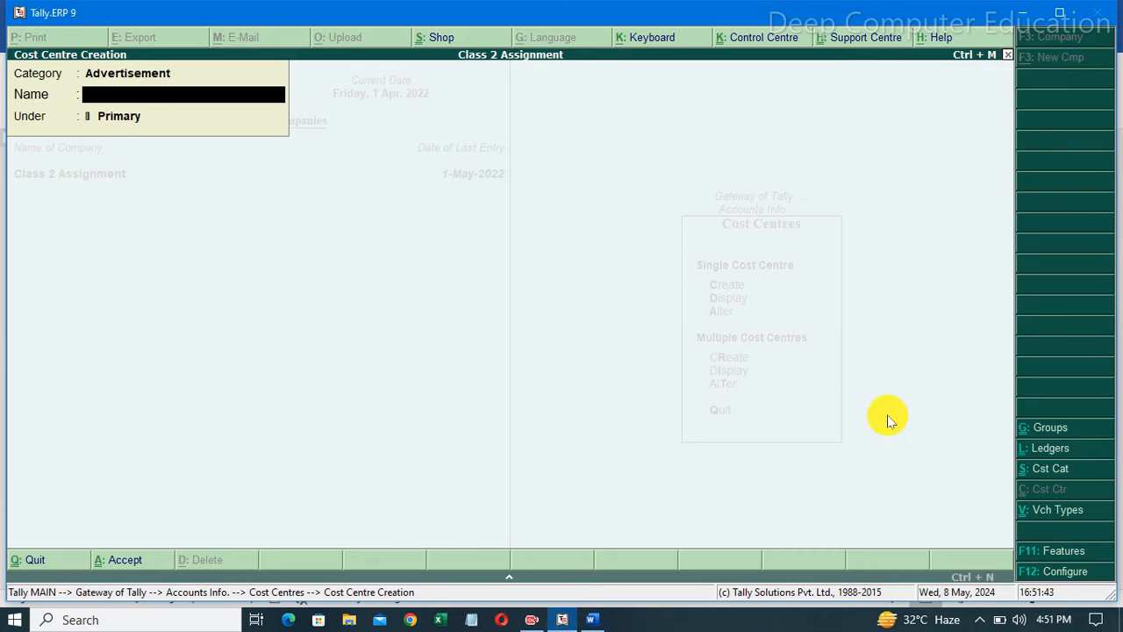
text(FM Radio)
key(Return)
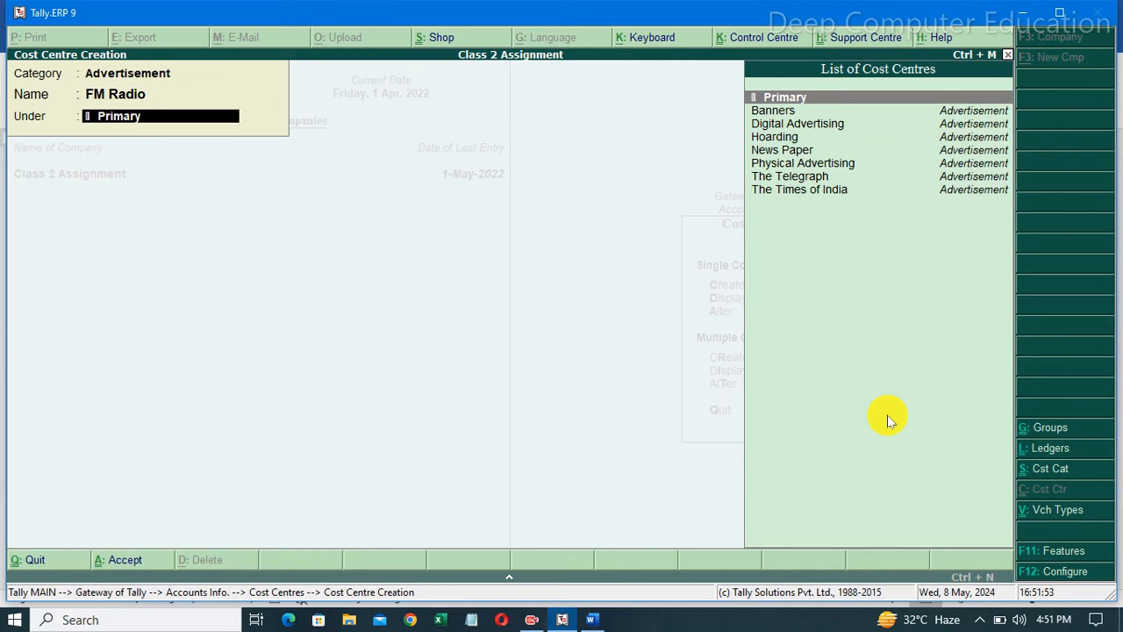
key(Down)
key(Down)
key(Return)
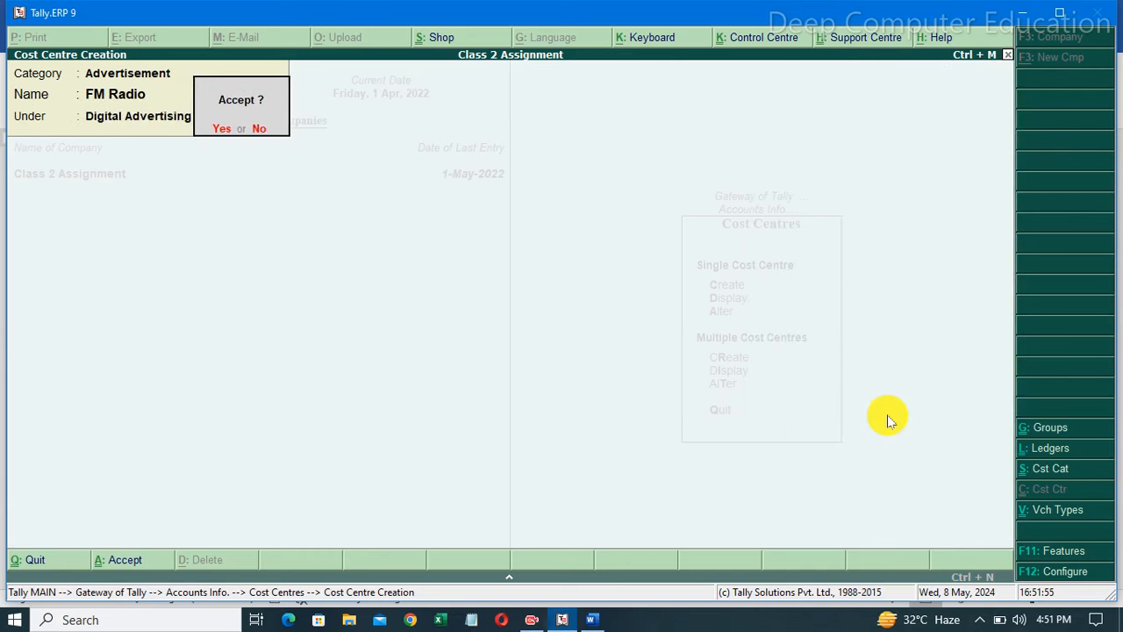
key(Return)
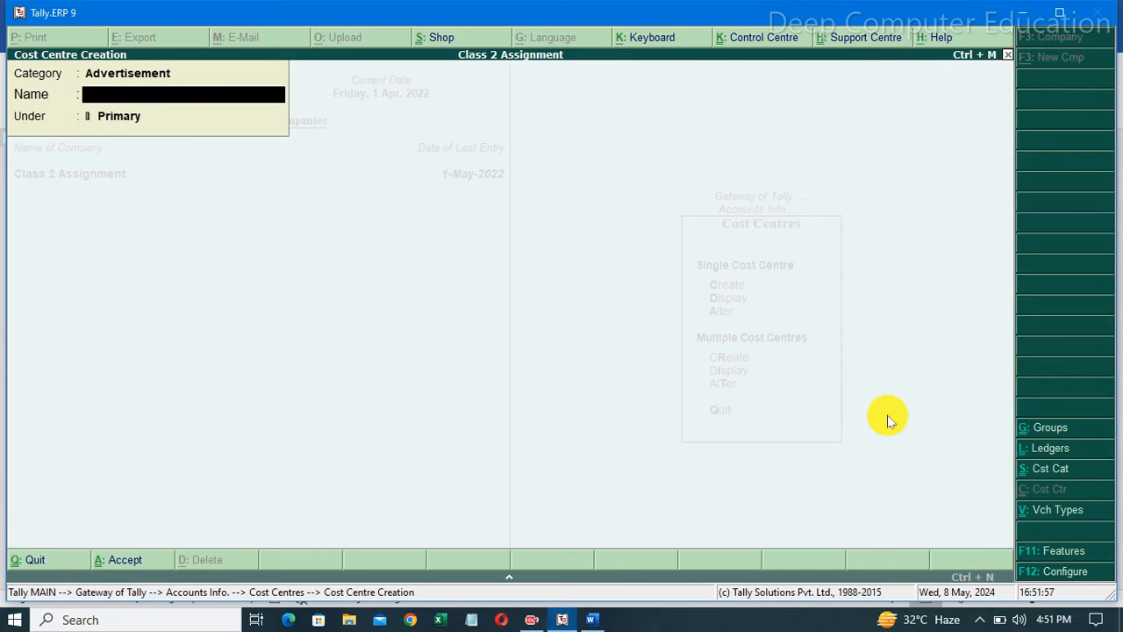
Step: Create the cost centre Red FM under FM Radio in the Advertisement category
text(R)
key(BackSpace)
text(Red)
text(FM)
key(Return)
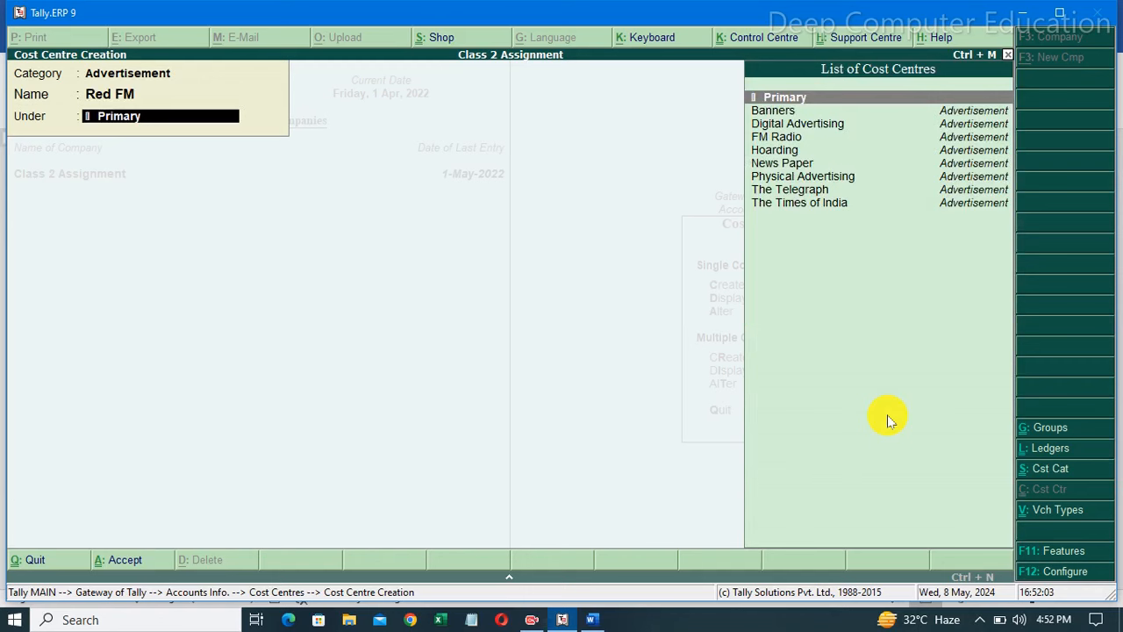
key(Down)
key(Down)
key(Down)
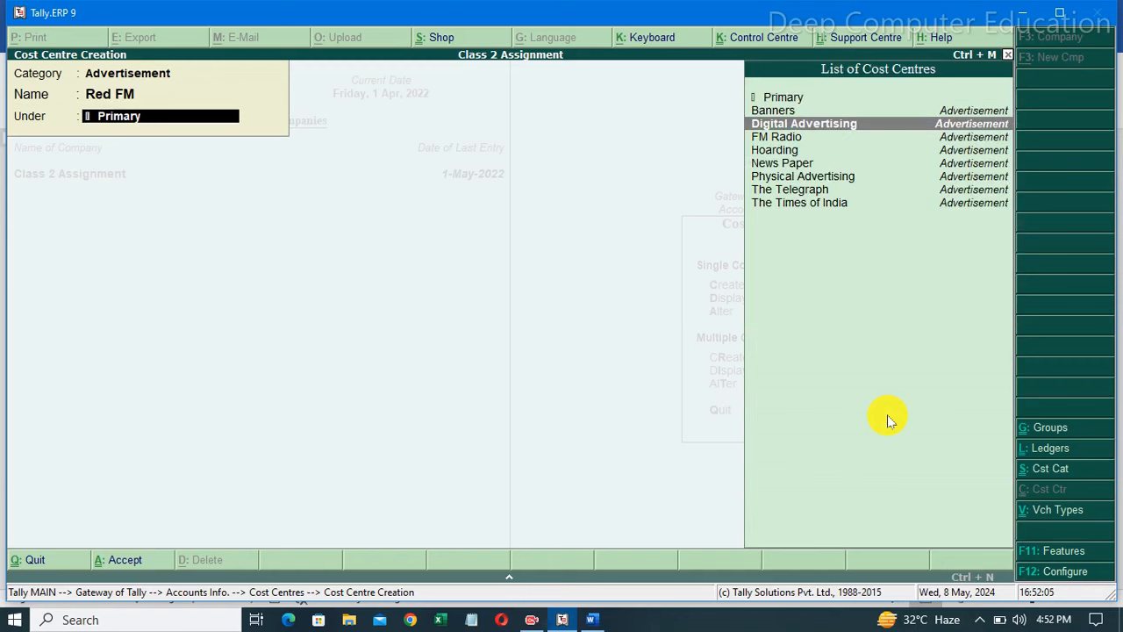
key(Return)
key(Return)
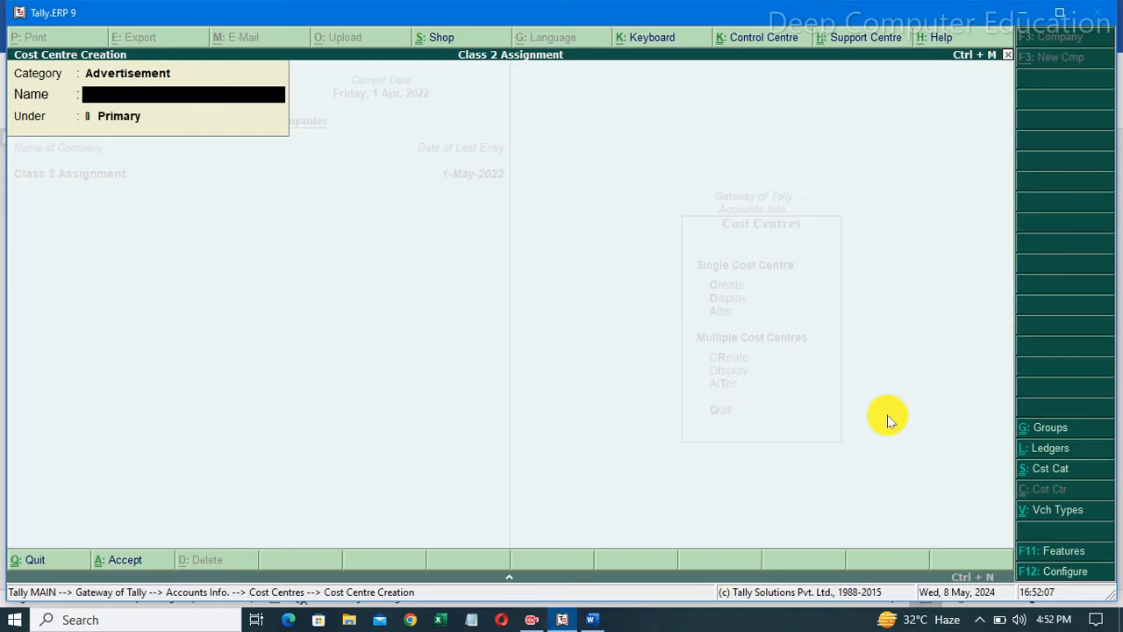
Step: Create the cost centre Big FM under FM Radio in the Advertisement category
text(Big FM)
key(Return)
key(Down)
key(Down)
key(Down)
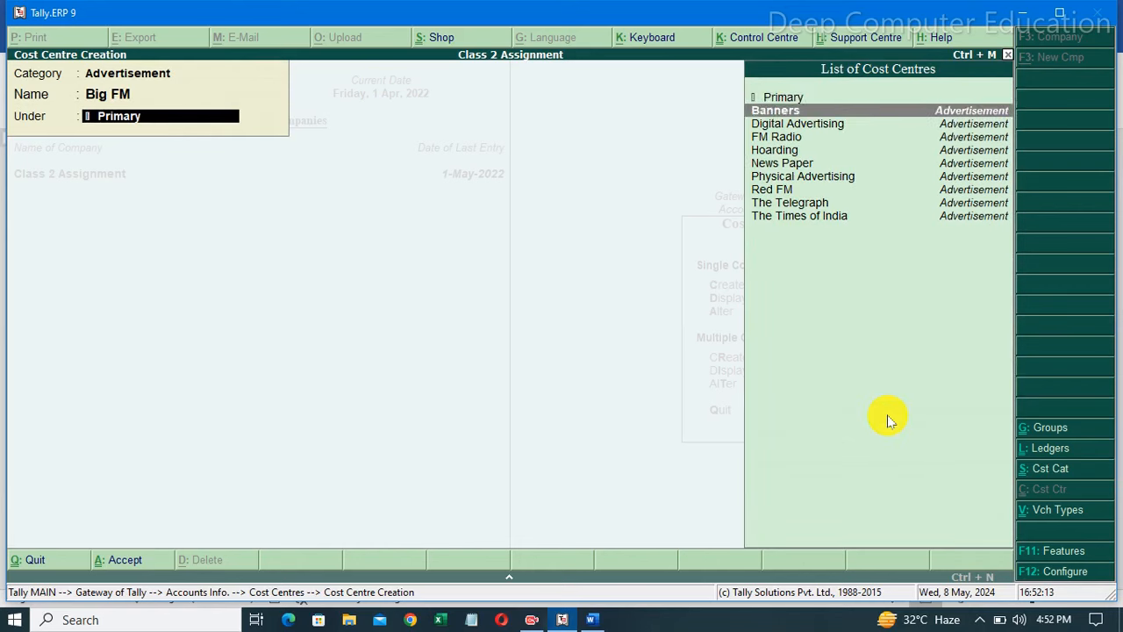
key(Return)
key(y)
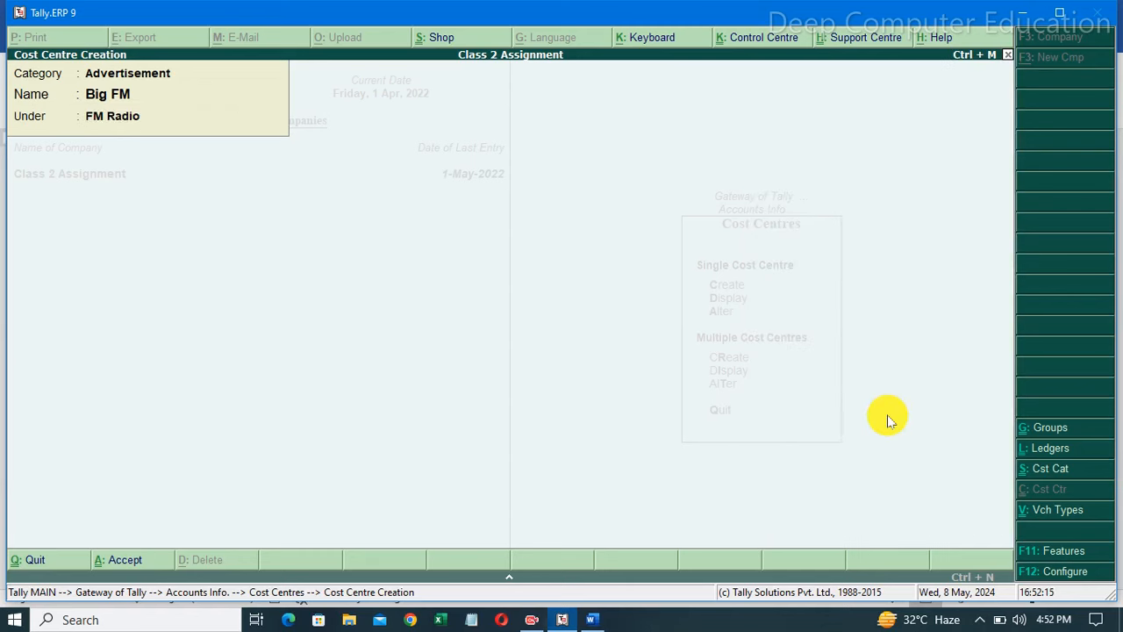
Step: Check the remaining digital items in the Word assignment and create the cost centre Websites under Digital Advertising in Tally.ERP 9
click(605, 617)
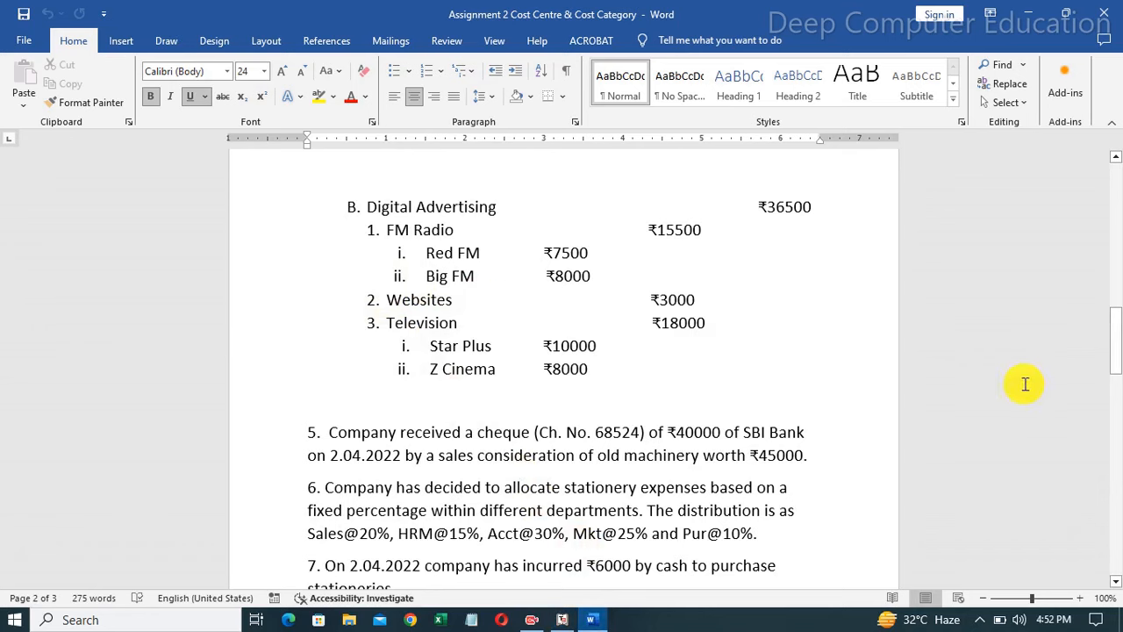
click(564, 621)
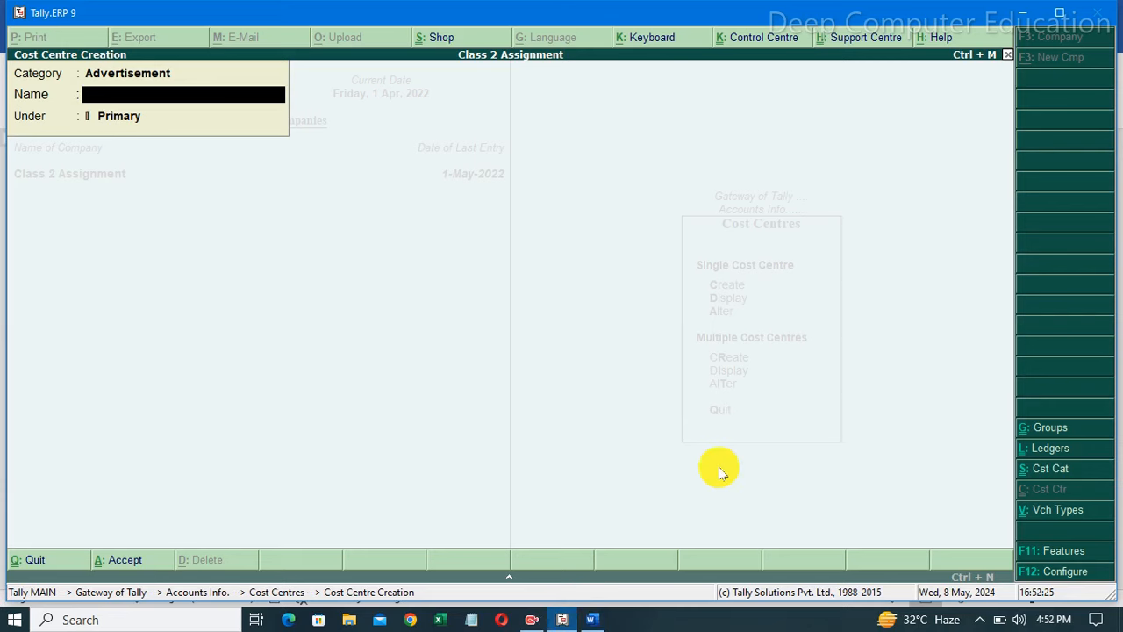
text(Websites)
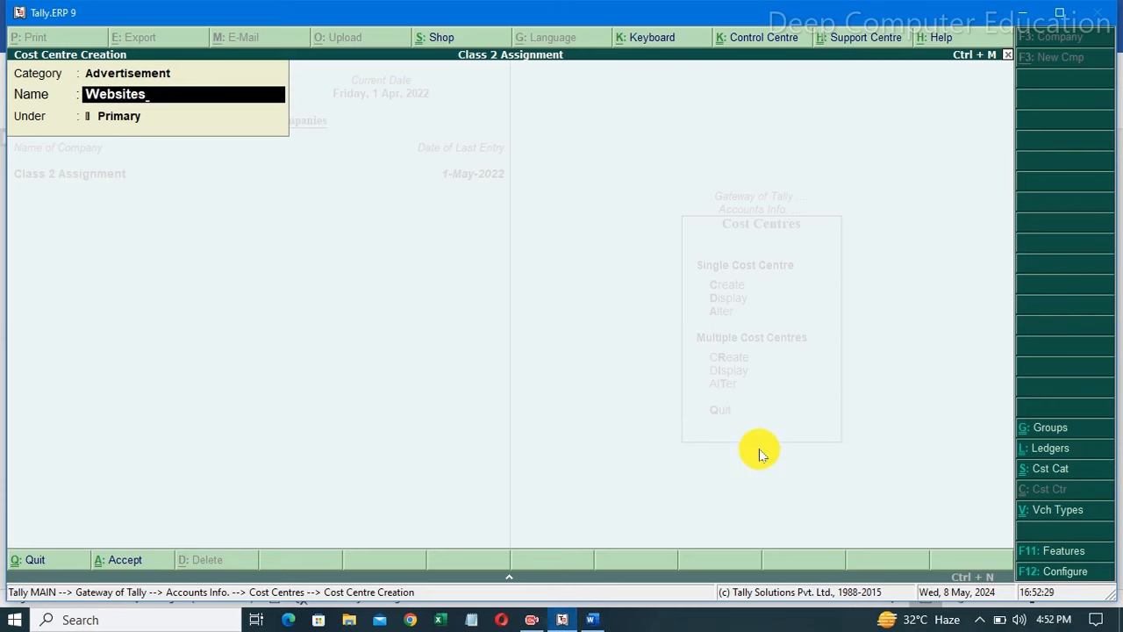
key(Return)
key(Down)
key(Down)
key(Down)
key(Return)
key(Return)
Step: Create the cost centre Television under Digital Advertising in the Advertisement category
text(Television)
key(Return)
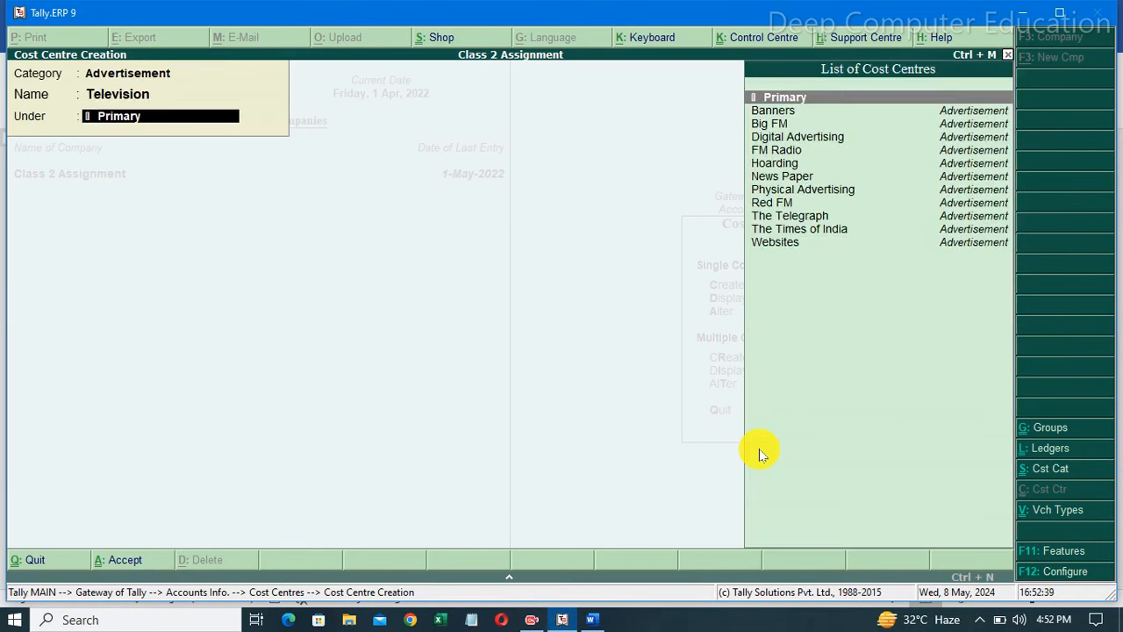
key(Down)
key(Down)
key(Down)
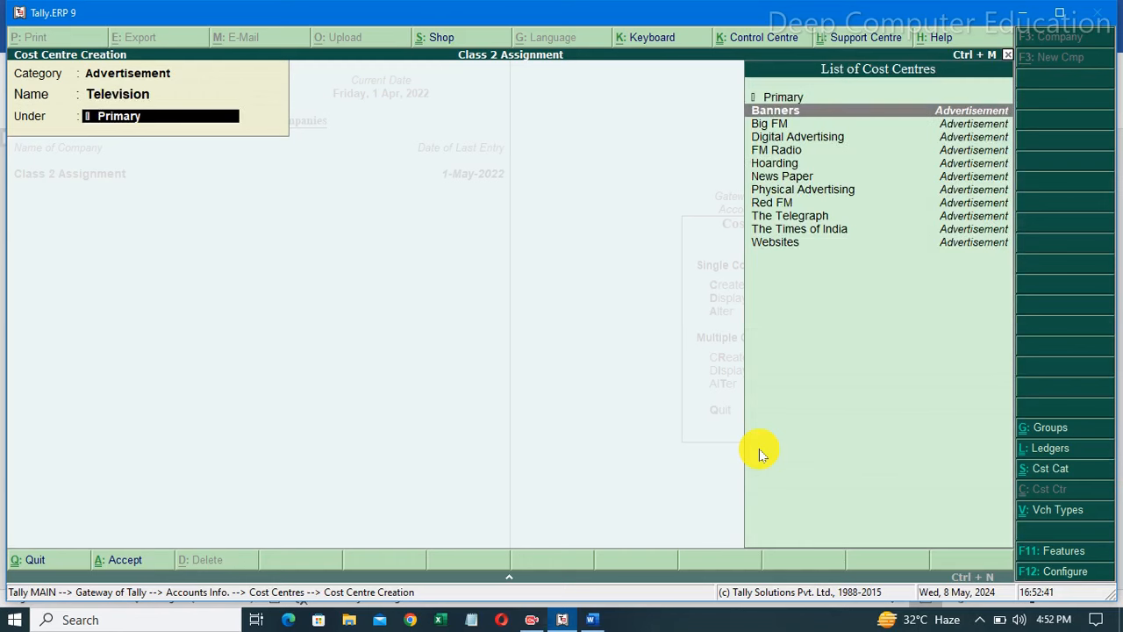
key(Return)
key(Return)
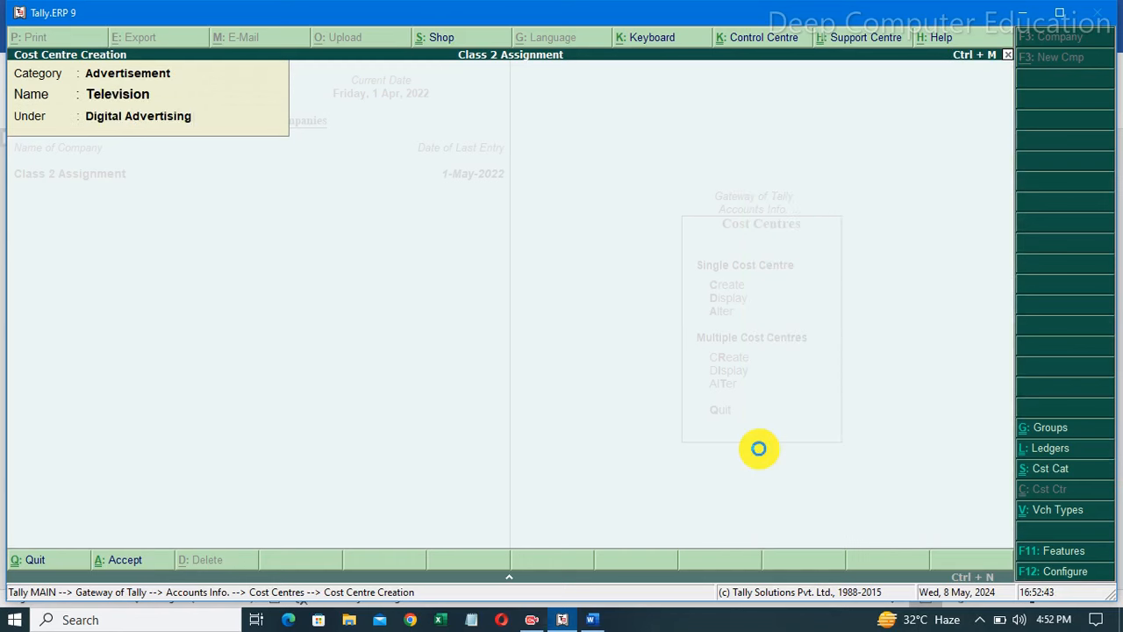
Step: Check the Television items in the Word assignment and create the cost centre Star Plus under Television in Tally.ERP 9
click(603, 619)
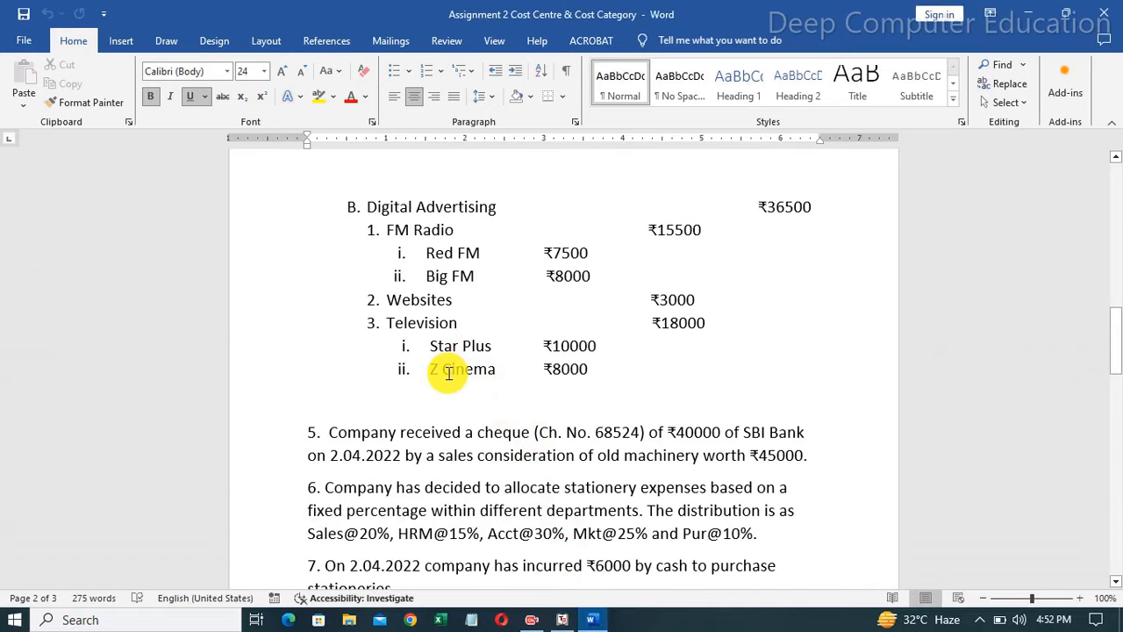
click(563, 620)
text(S)
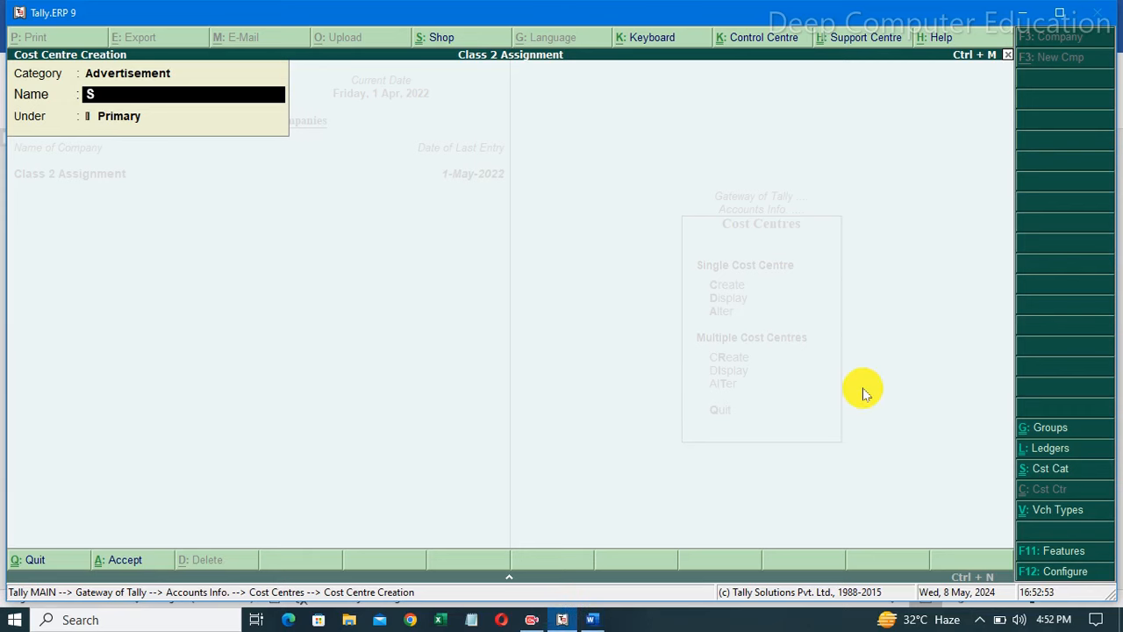
text(tar Plus)
key(Return)
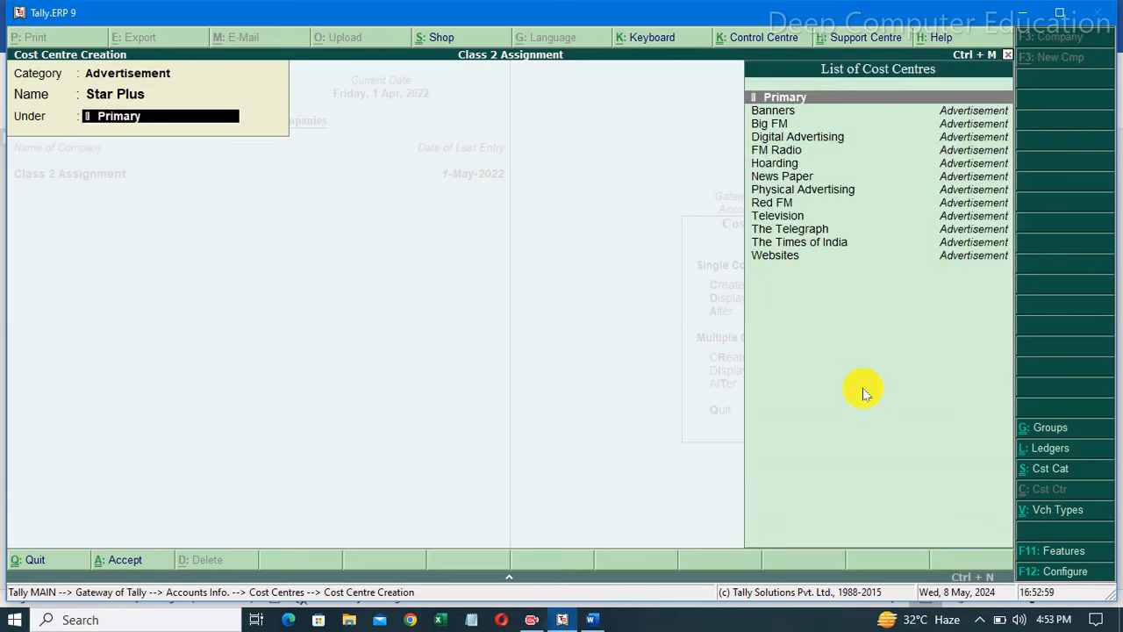
key(Down)
key(Down)
key(Down)
key(Down)
key(Down)
key(Down)
key(Down)
key(Down)
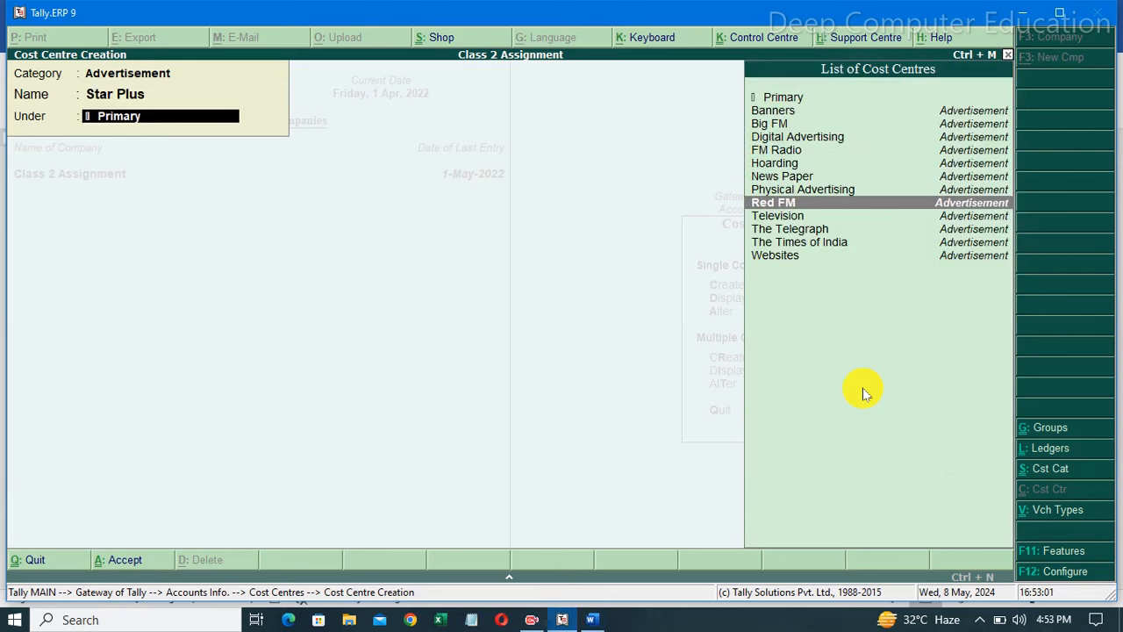
key(Down)
key(Return)
key(Return)
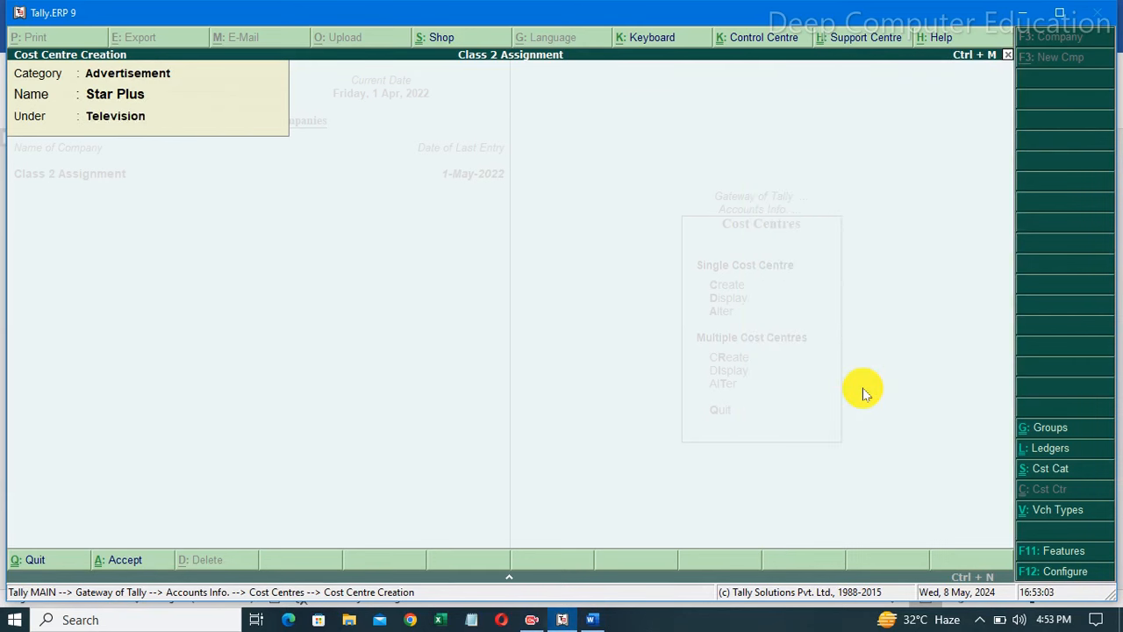
Step: Create the cost centre Z Cinema under Television in the Advertisement category
text(Z Cinema)
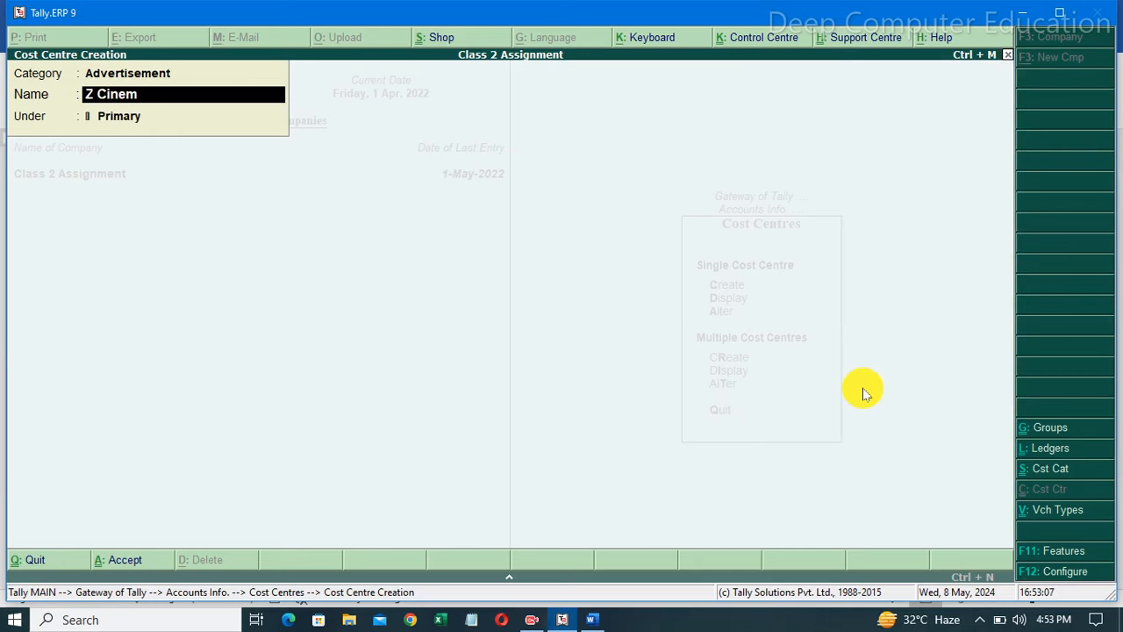
key(Return)
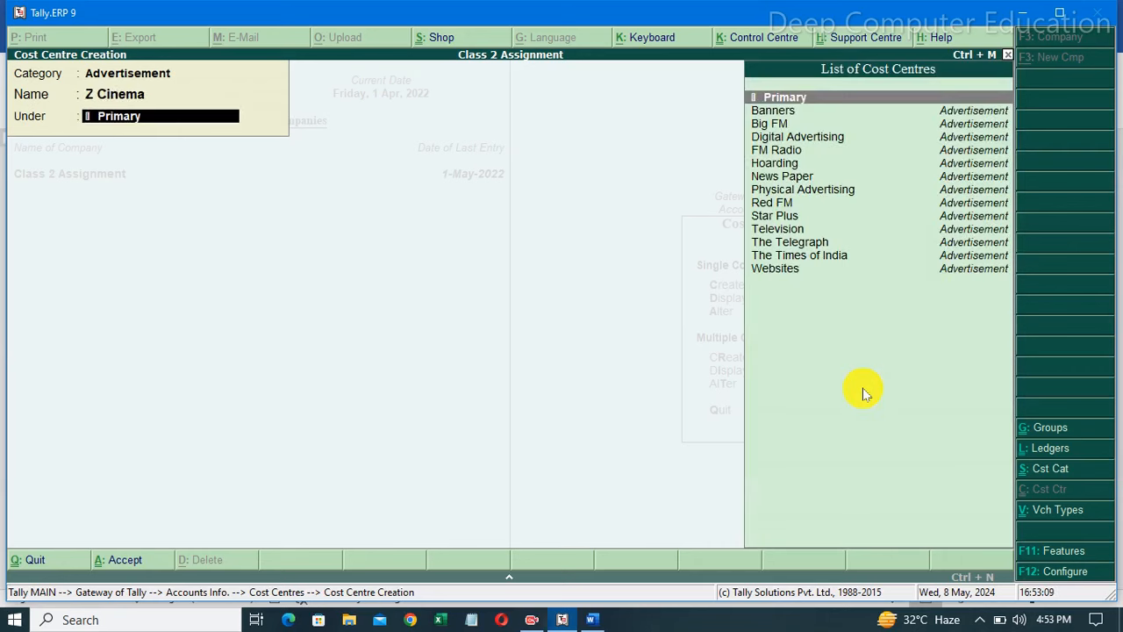
key(Down)
key(Down)
key(Down)
key(Down)
key(Down)
key(Down)
key(Down)
key(Down)
key(Down)
key(Down)
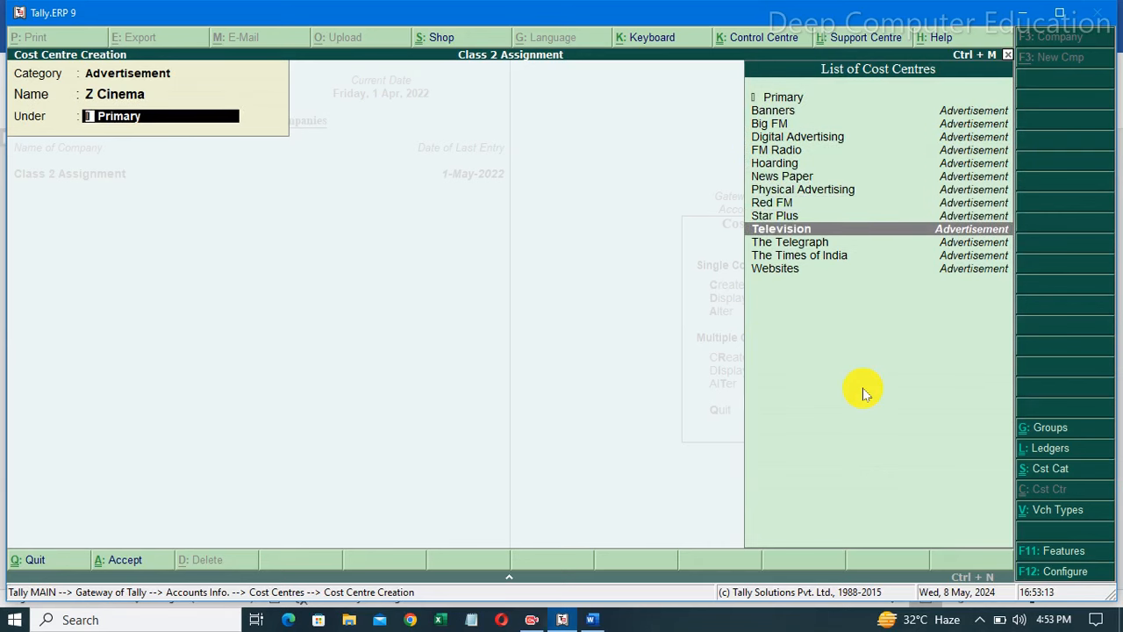
key(Return)
key(Return)
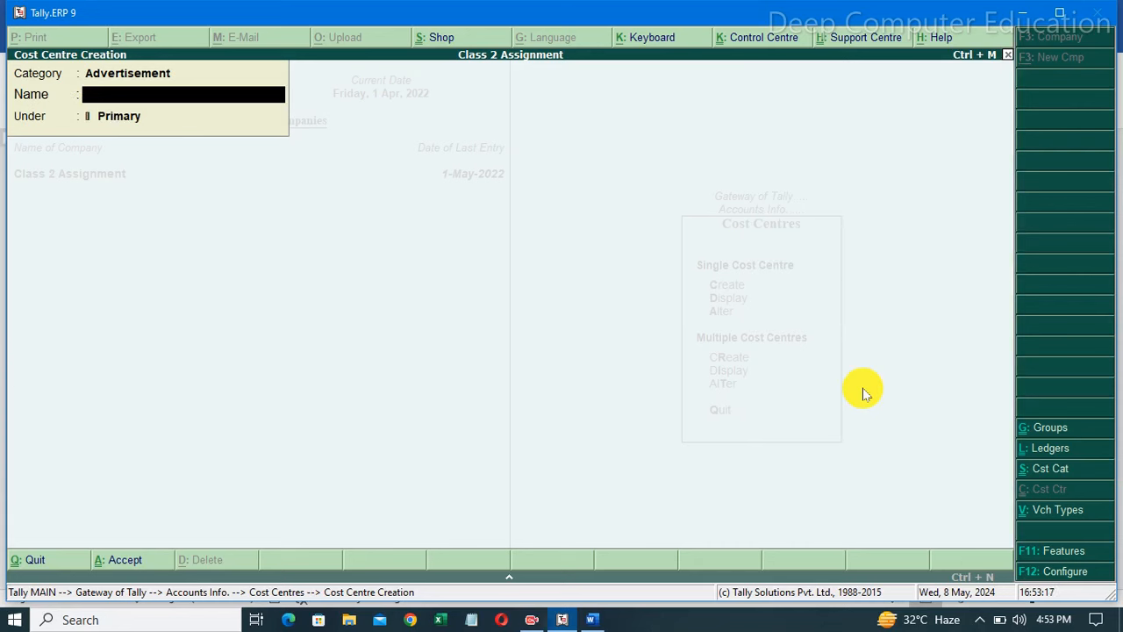
Step: Check the Word assignment's digital list for completeness, quit cost centre creation in Tally.ERP 9 and return to the Gateway of Tally
click(592, 619)
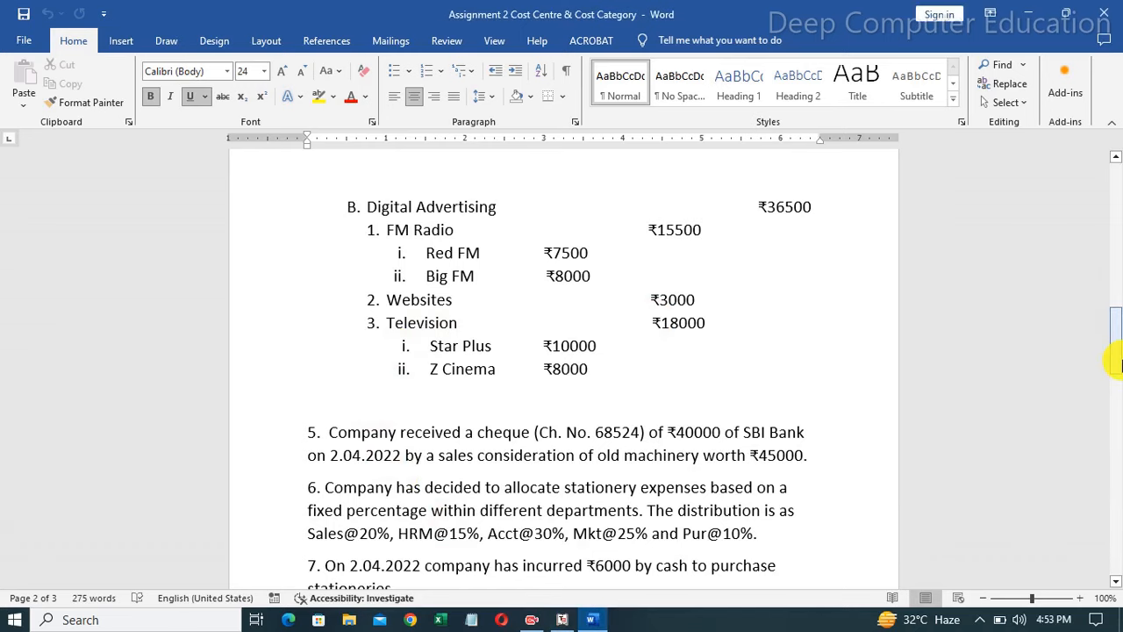
click(563, 619)
key(Escape)
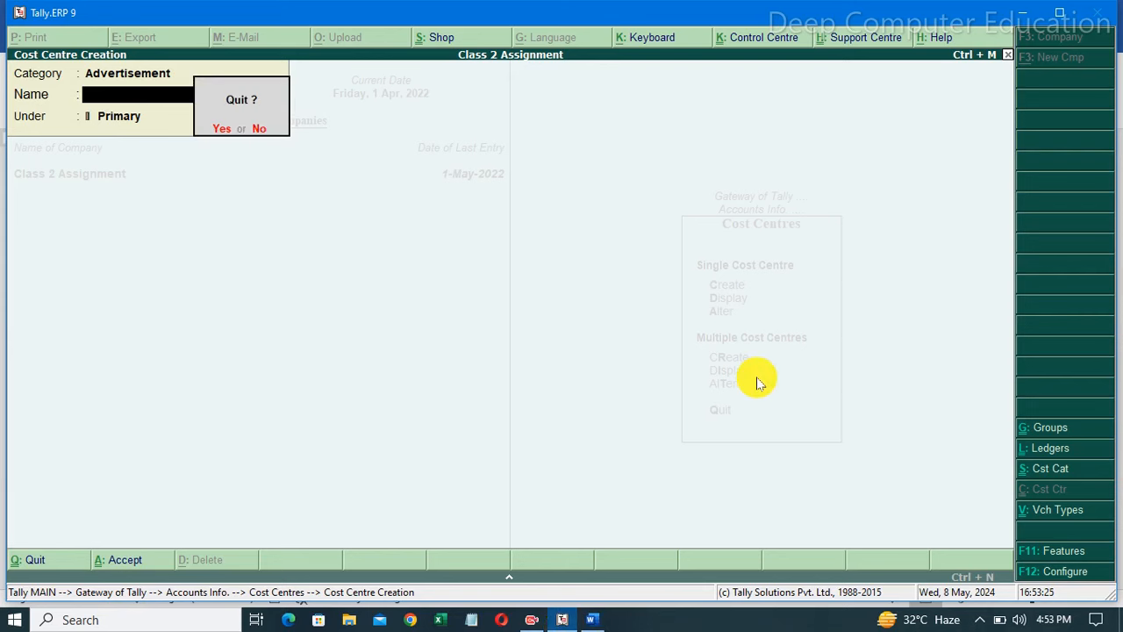
key(y)
key(Escape)
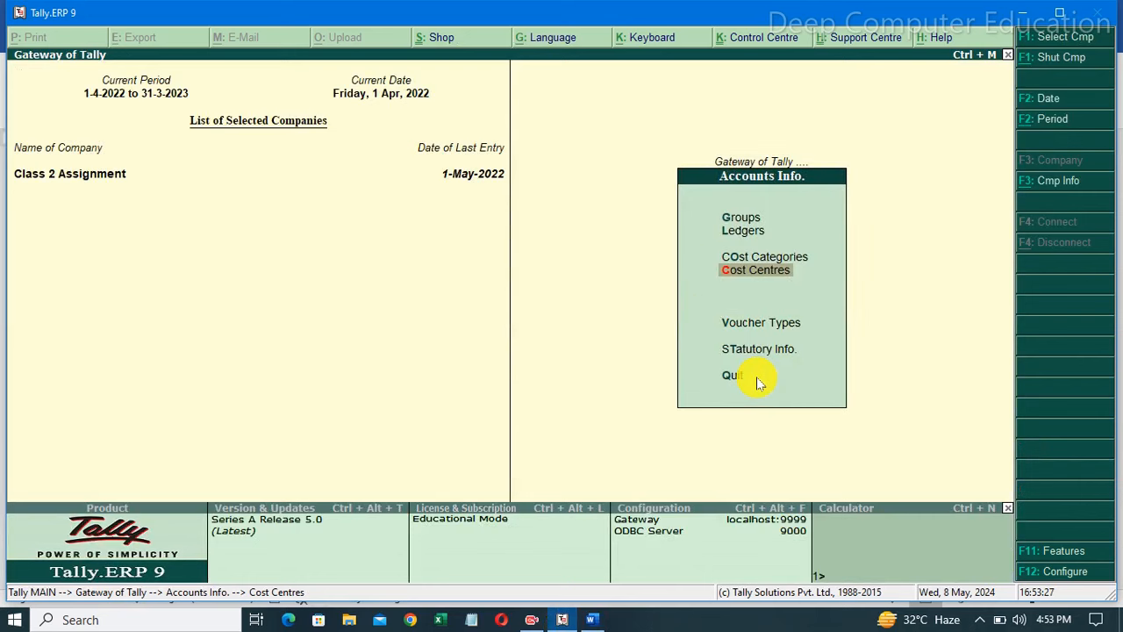
key(Escape)
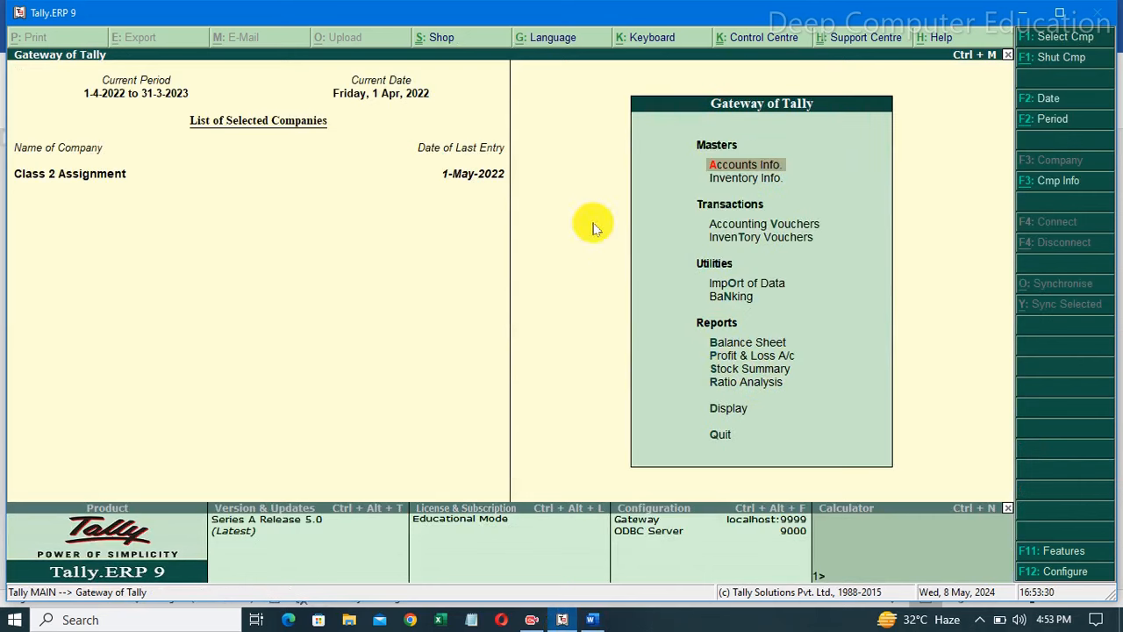
Step: Review transaction 4, the ₹60000 advertising expense, in the Word assignment and open a payment voucher in Tally.ERP 9
click(601, 621)
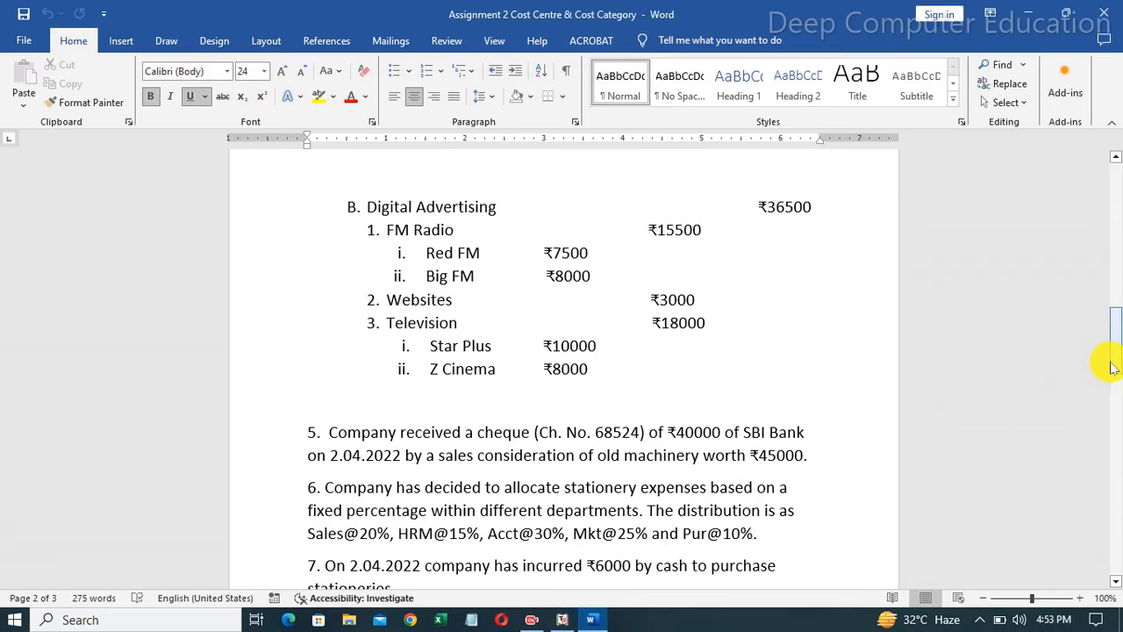
drag(1118, 359, 1088, 273)
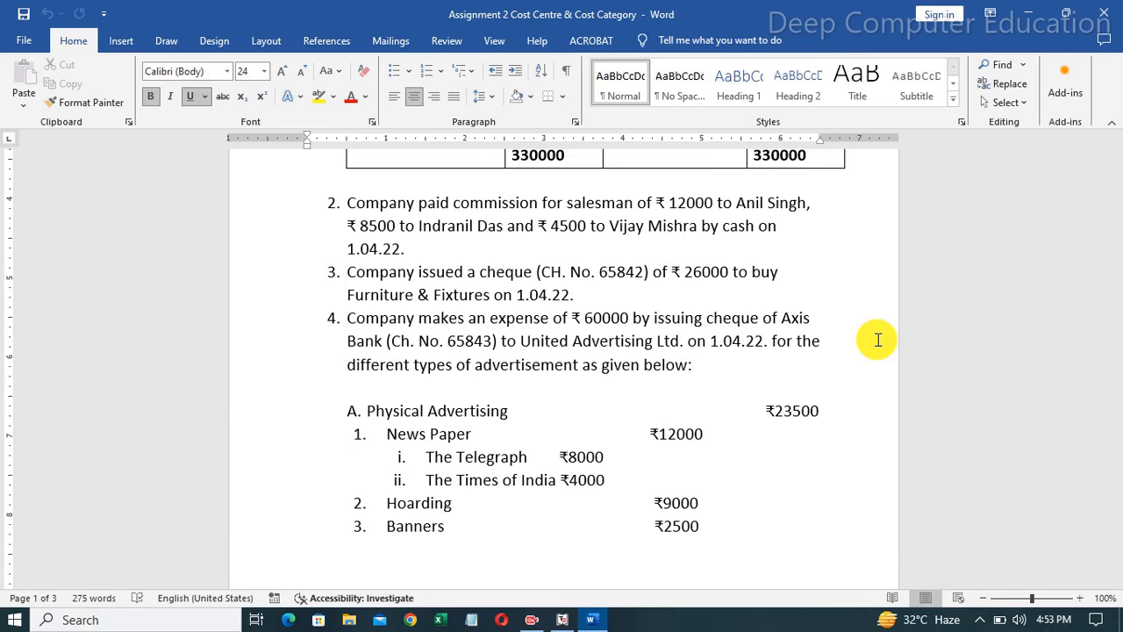
click(562, 620)
key(Down)
key(Down)
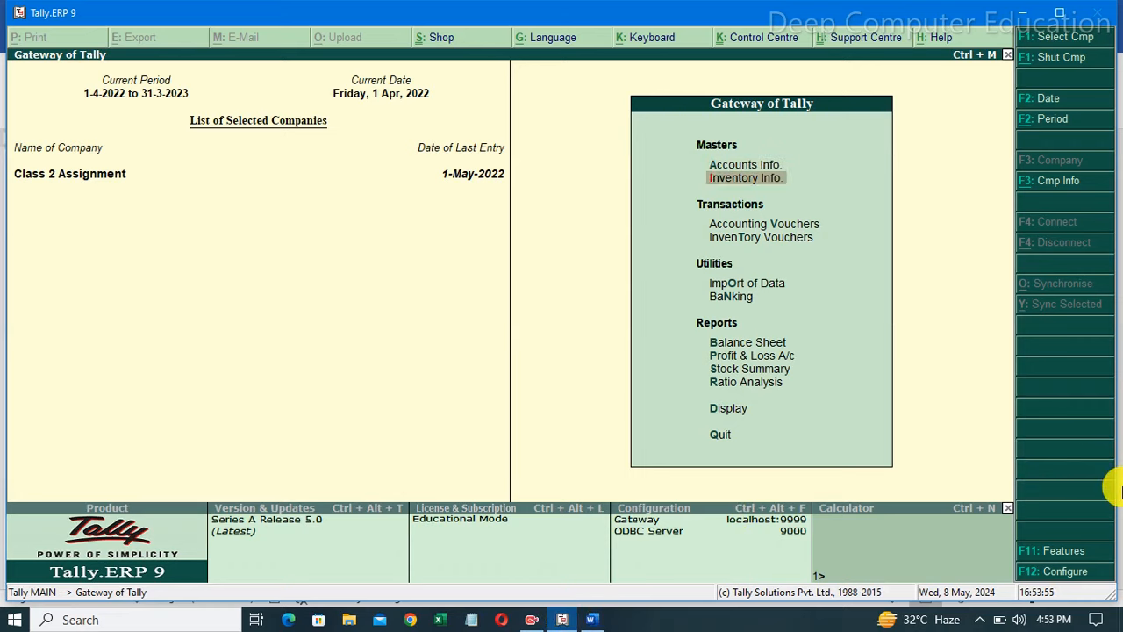
key(Return)
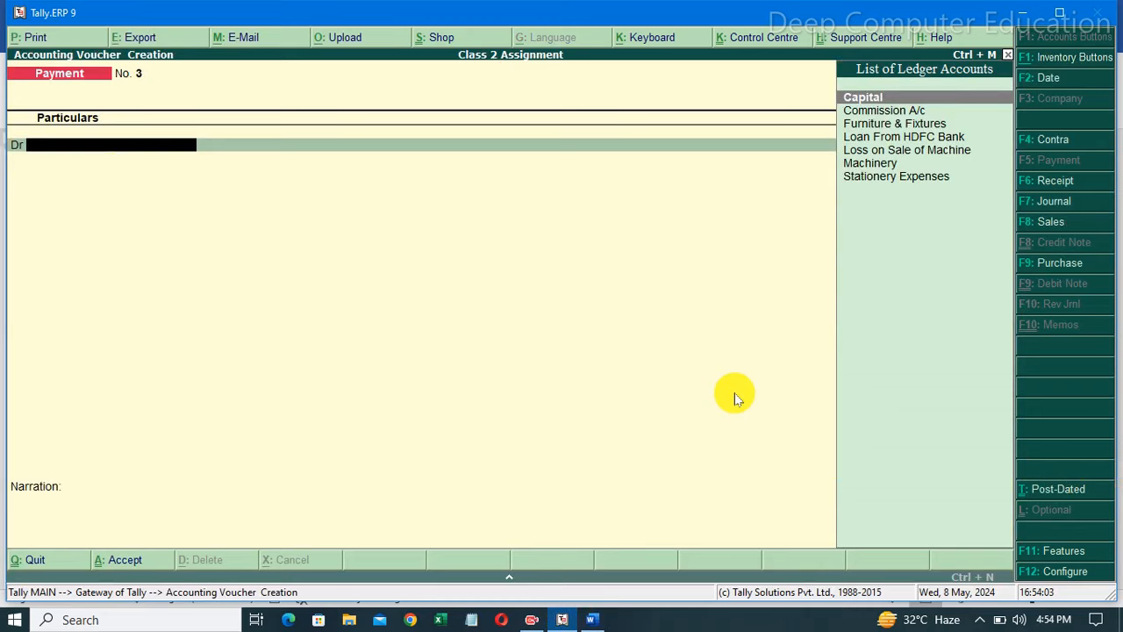
Step: Create the ledger Advertisement Expenses under Indirect Expenses from within the payment voucher, for use as its debit account
key(alt+c)
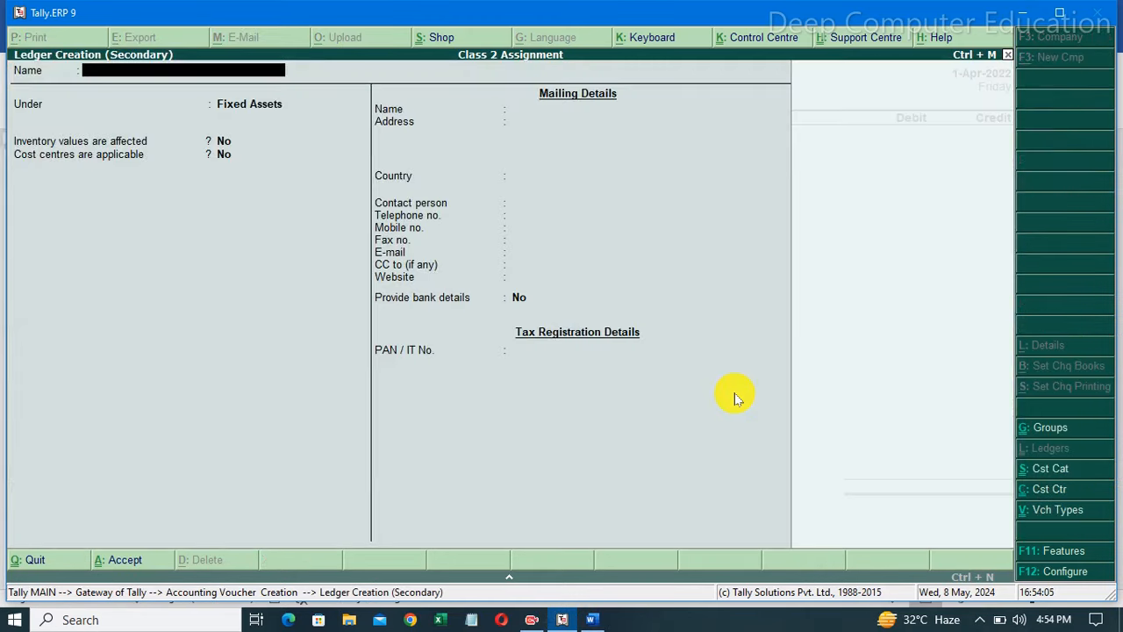
text(Advertisement Expenses)
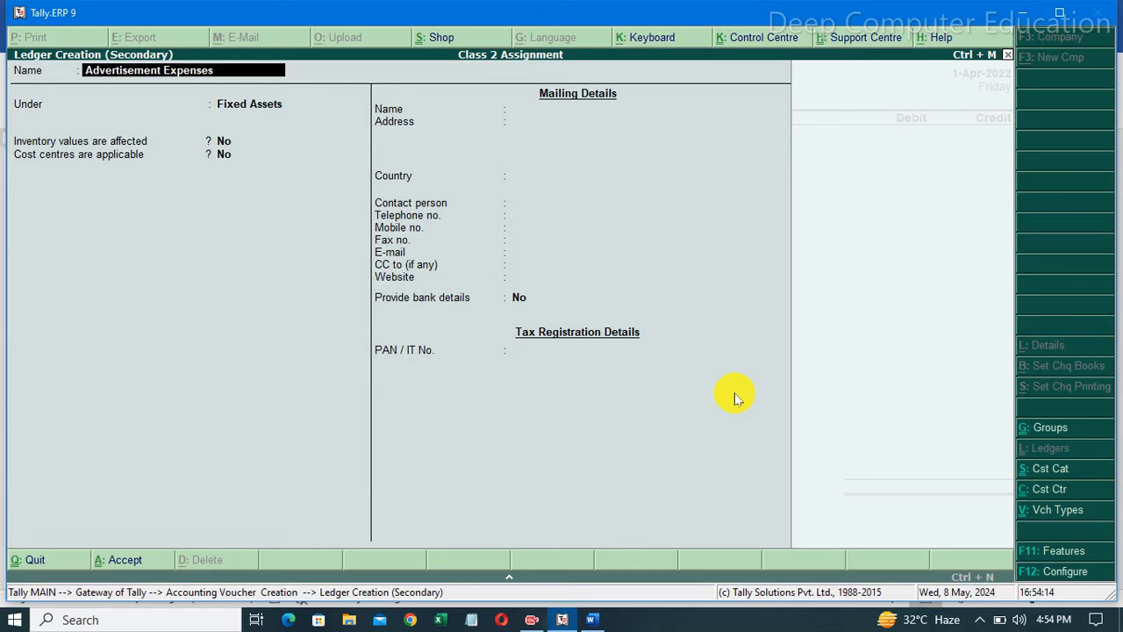
key(Return)
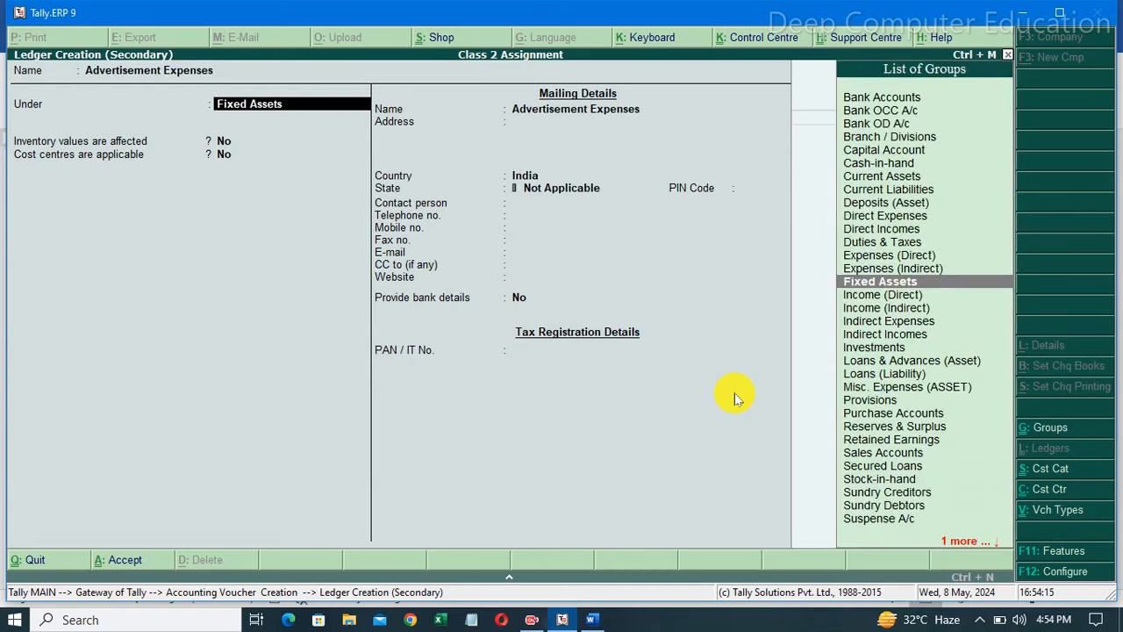
text(In)
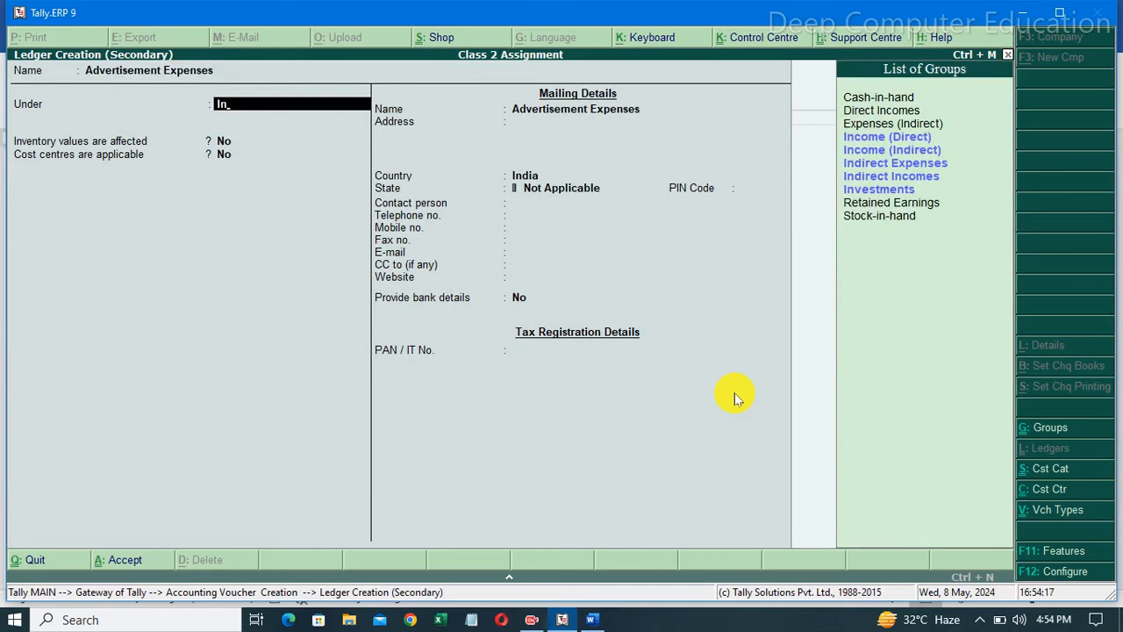
key(Up)
key(Up)
key(Up)
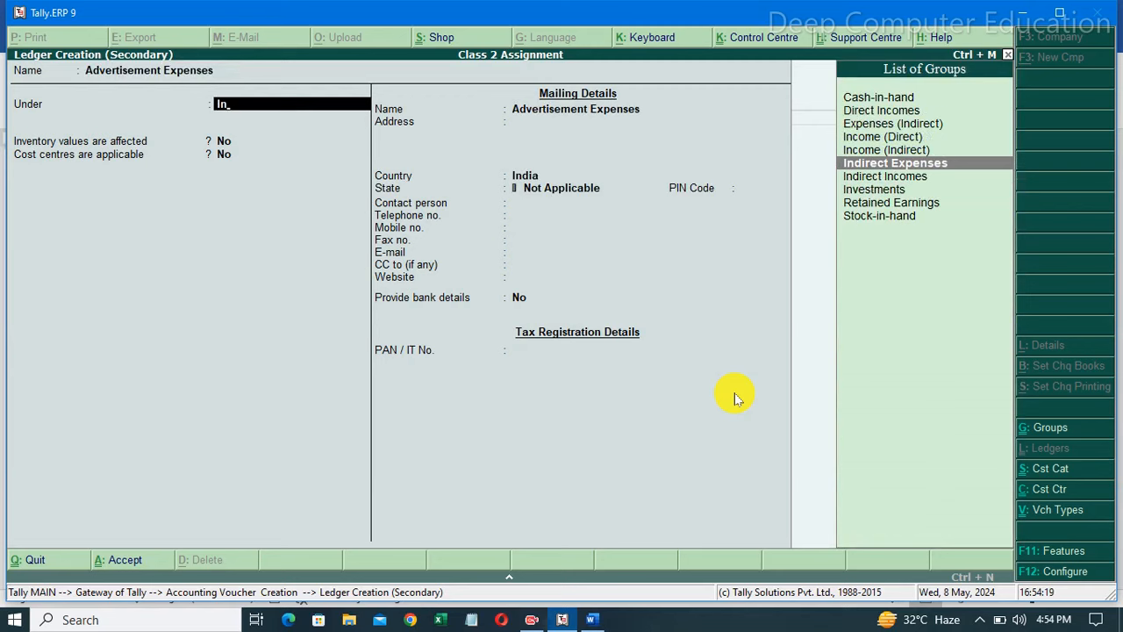
key(Return)
key(Return)
key(Return)
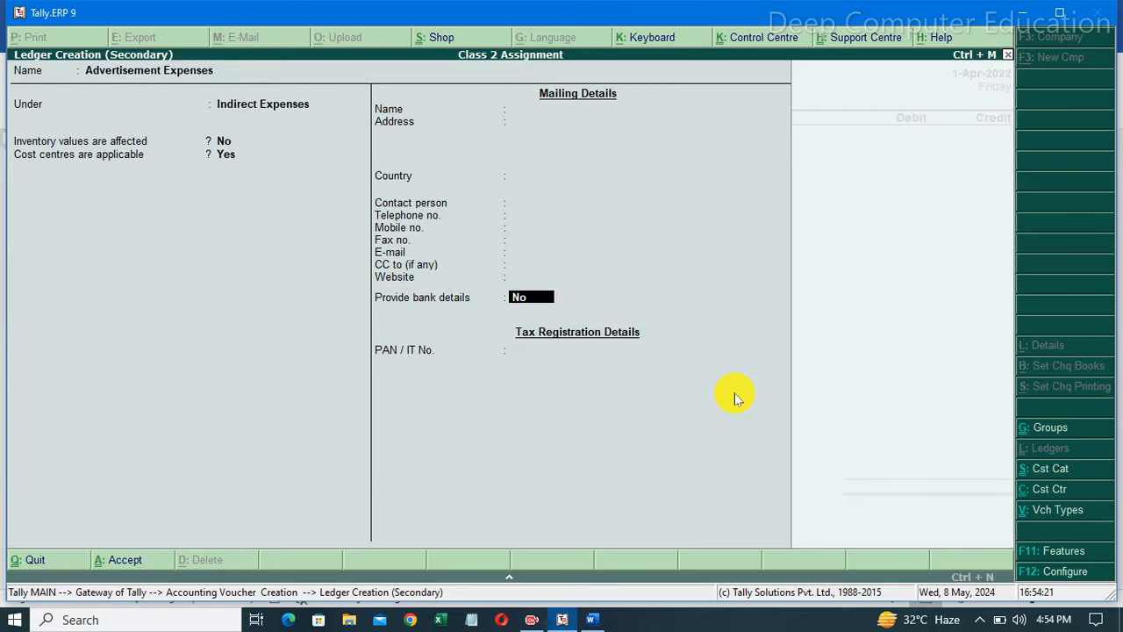
key(Return)
key(Return)
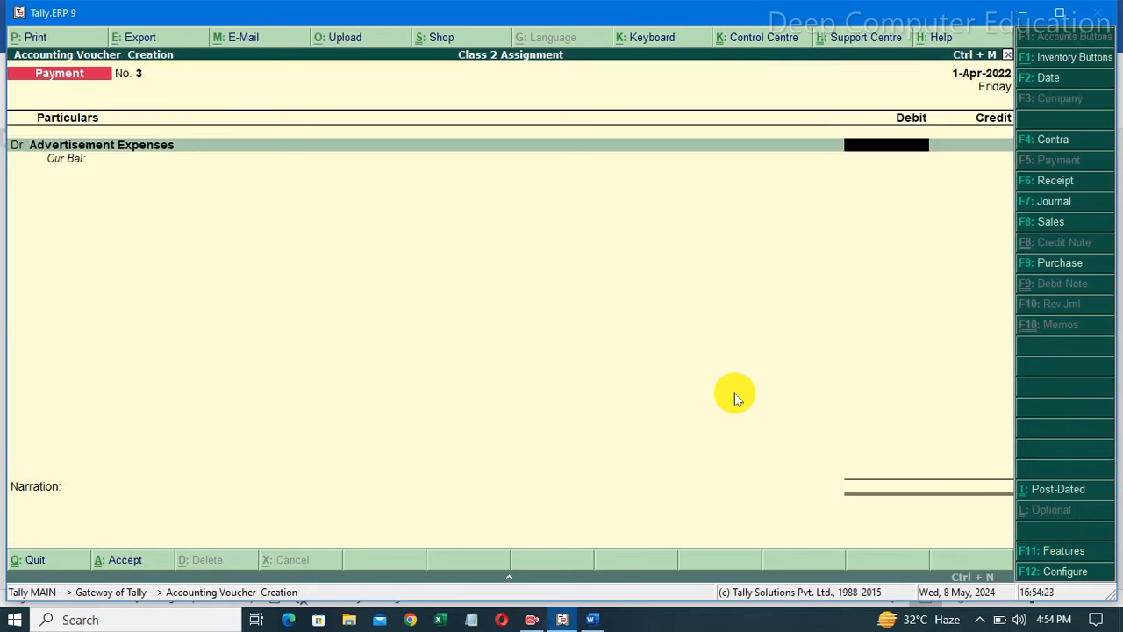
Step: Debit Advertisement Expenses with 60000 and choose Advertisement as the cost category for its allocation
text(60000)
key(Return)
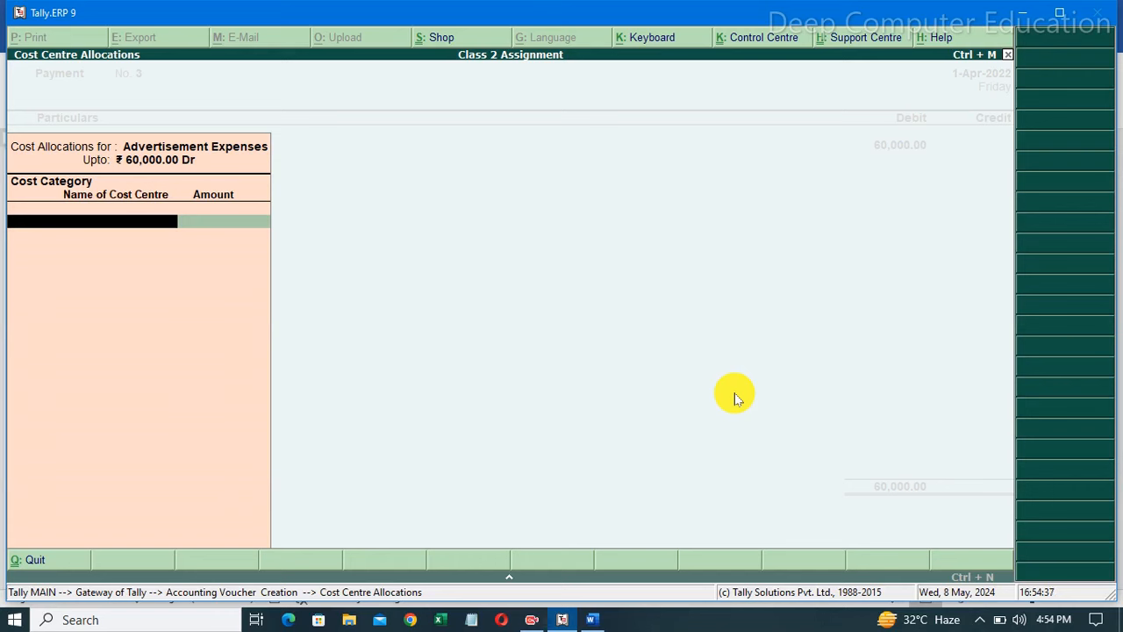
text(Ad)
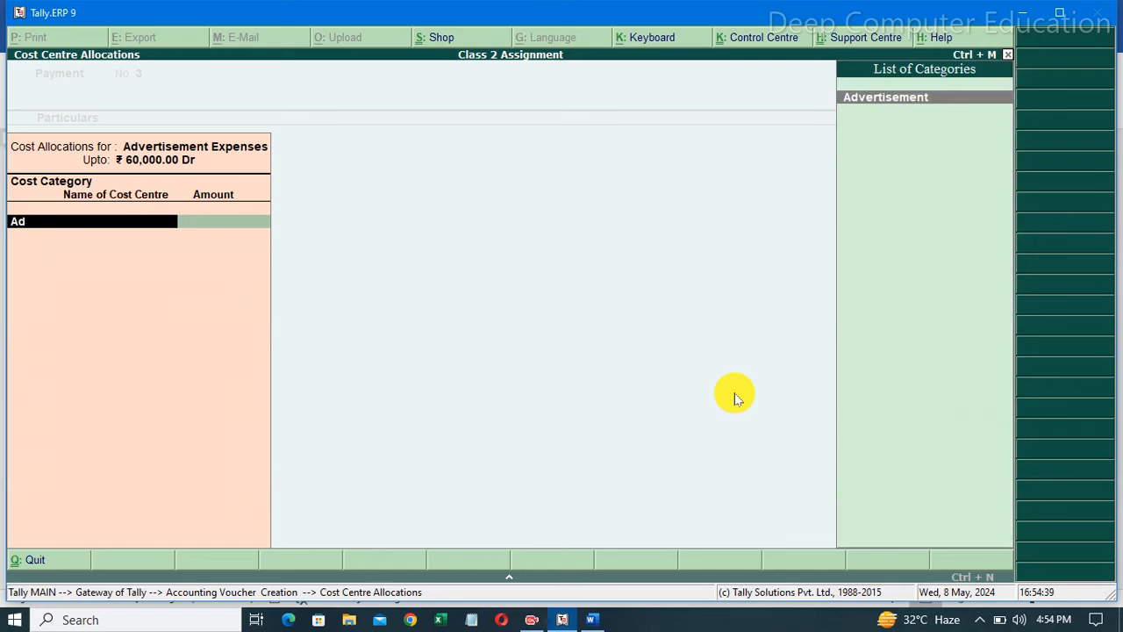
key(Return)
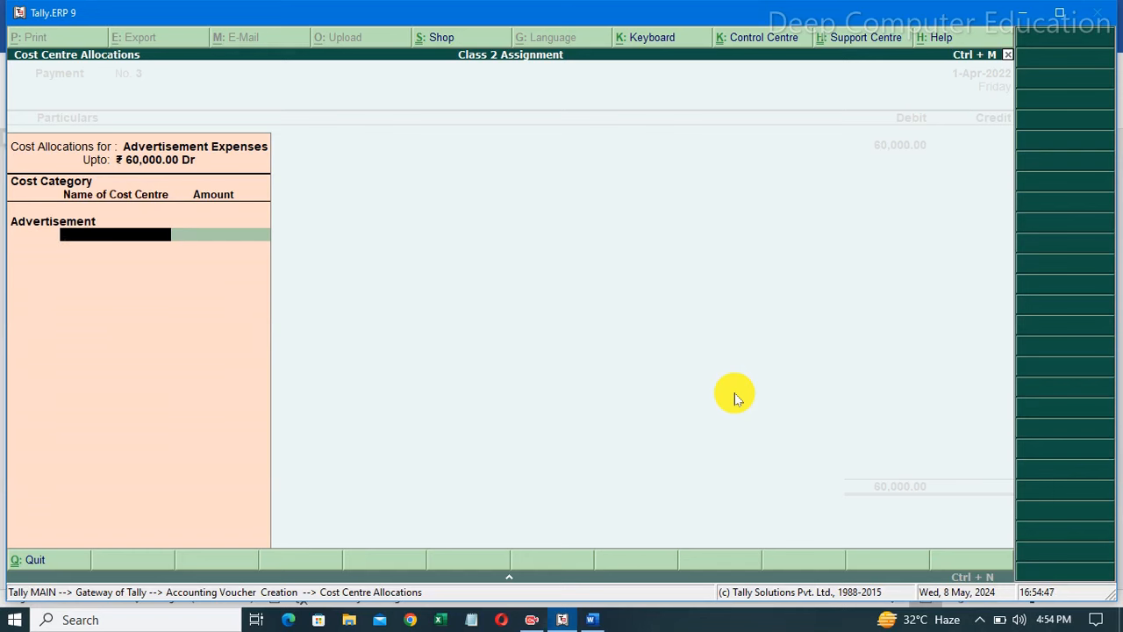
Step: Check the physical advertising amounts in the Word assignment and allocate 8000 to The Telegraph in Tally.ERP 9
click(601, 619)
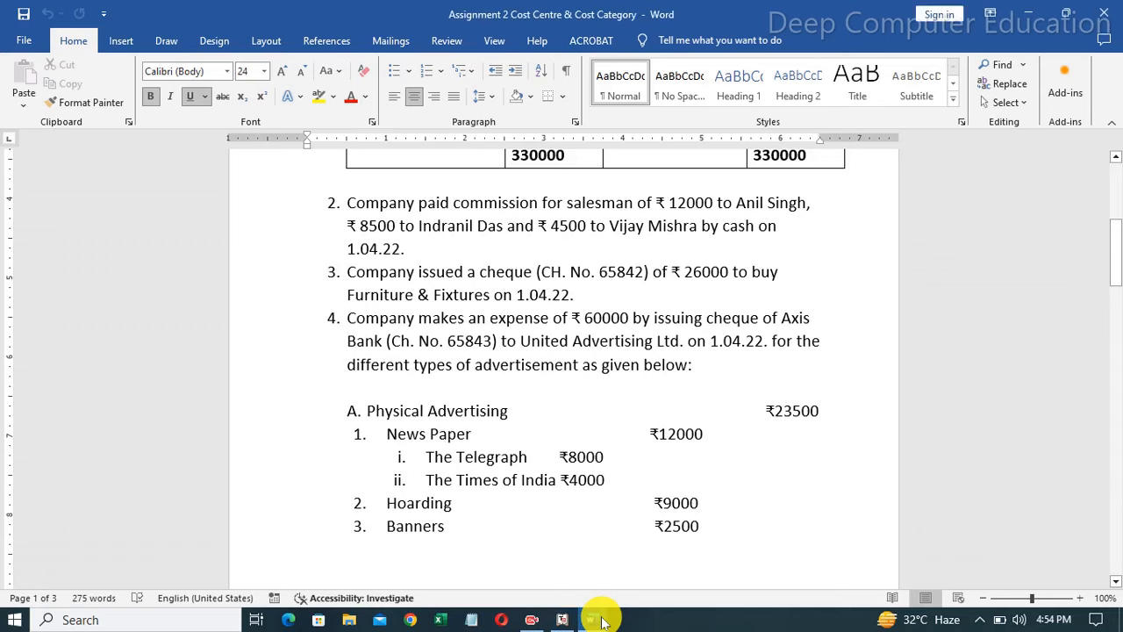
drag(1116, 280, 1121, 304)
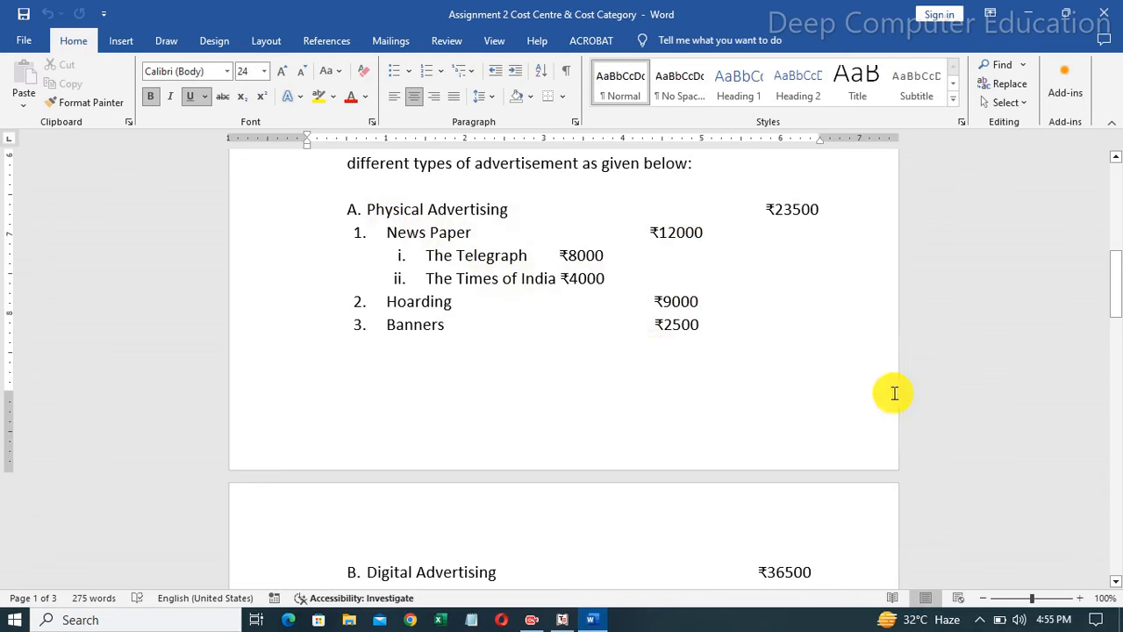
click(563, 620)
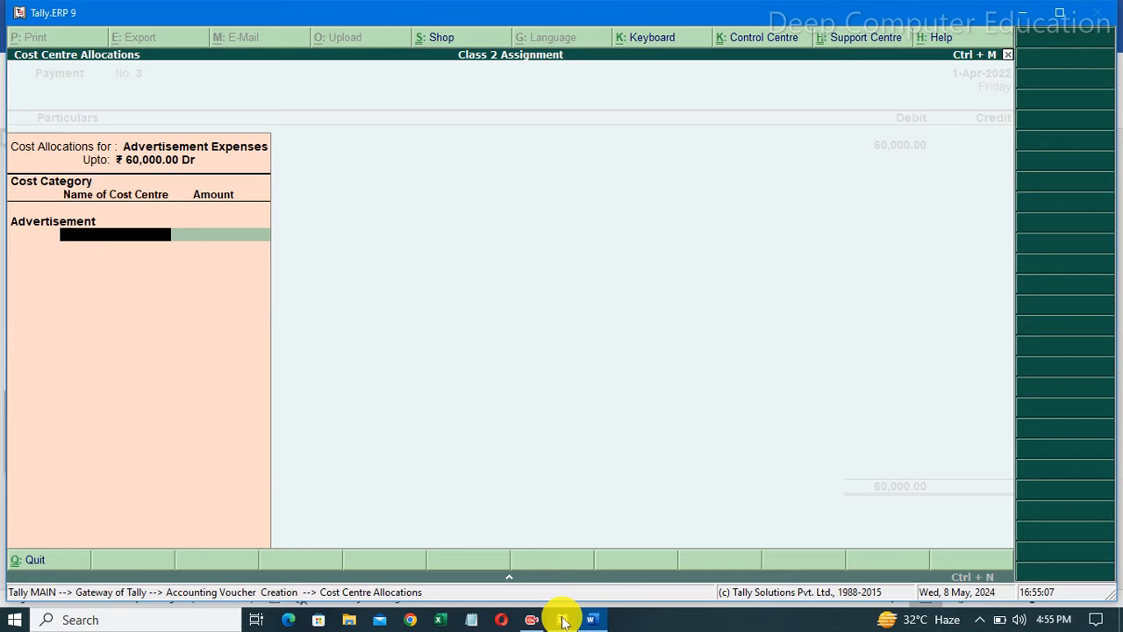
text(T)
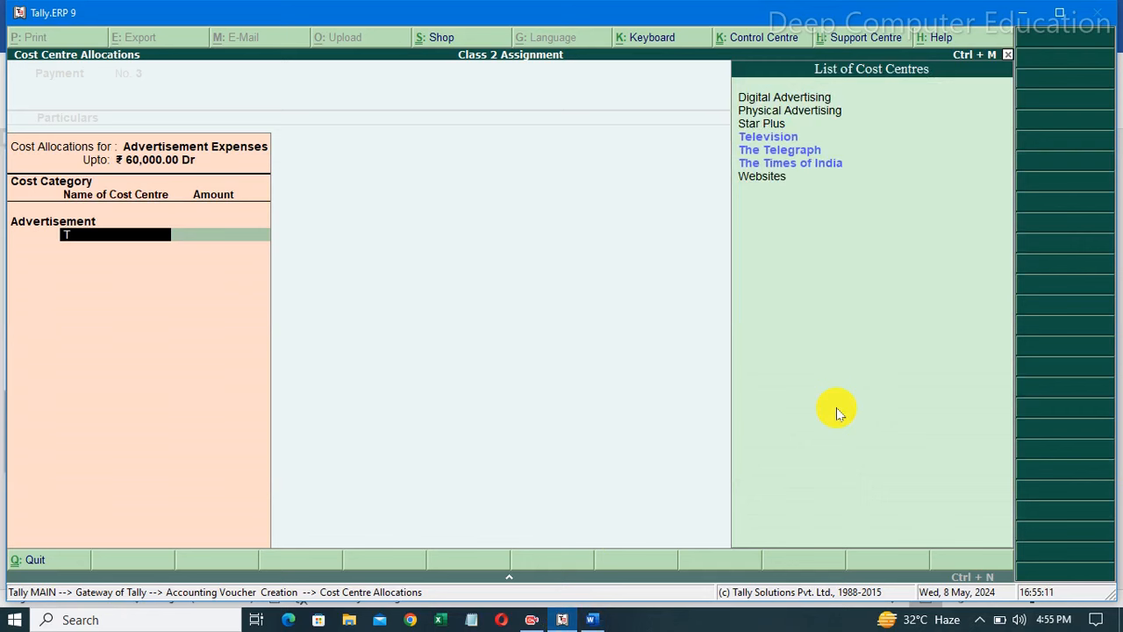
key(Down)
key(Up)
key(Return)
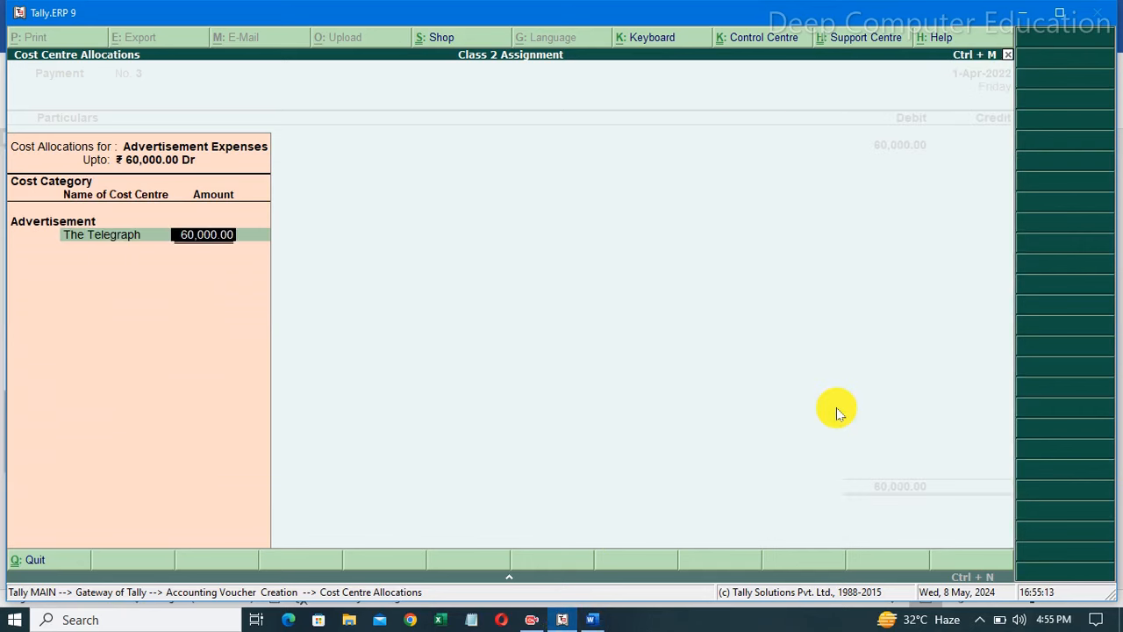
text(8000)
key(Return)
Step: Allocate 4000 of the advertisement expense to the cost centre The Times of India
text(T)
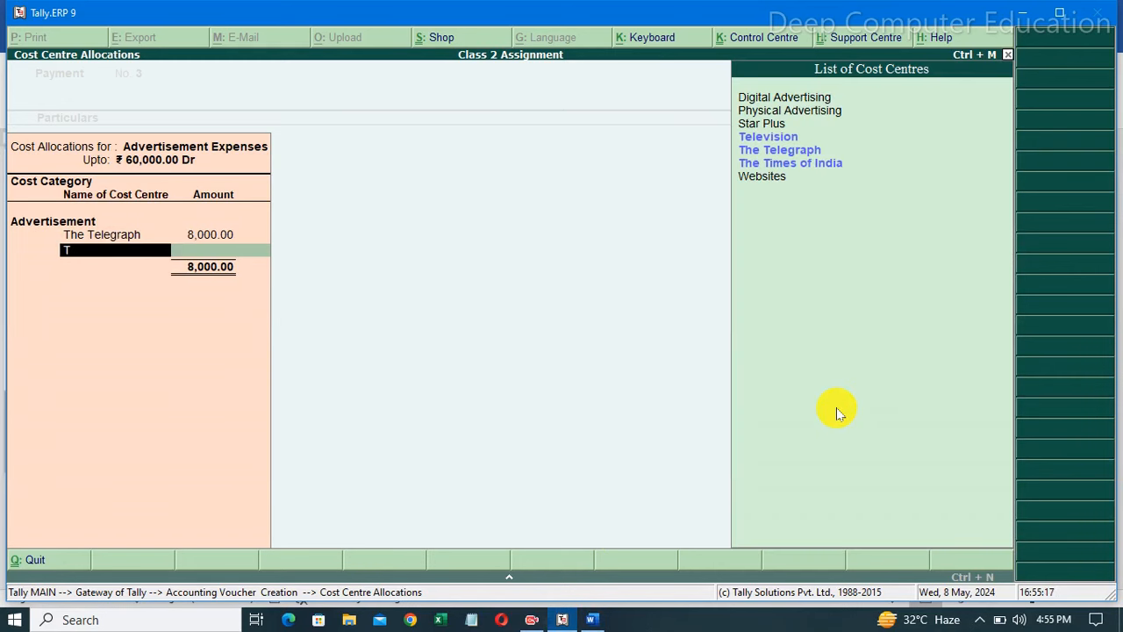
key(Down)
key(Down)
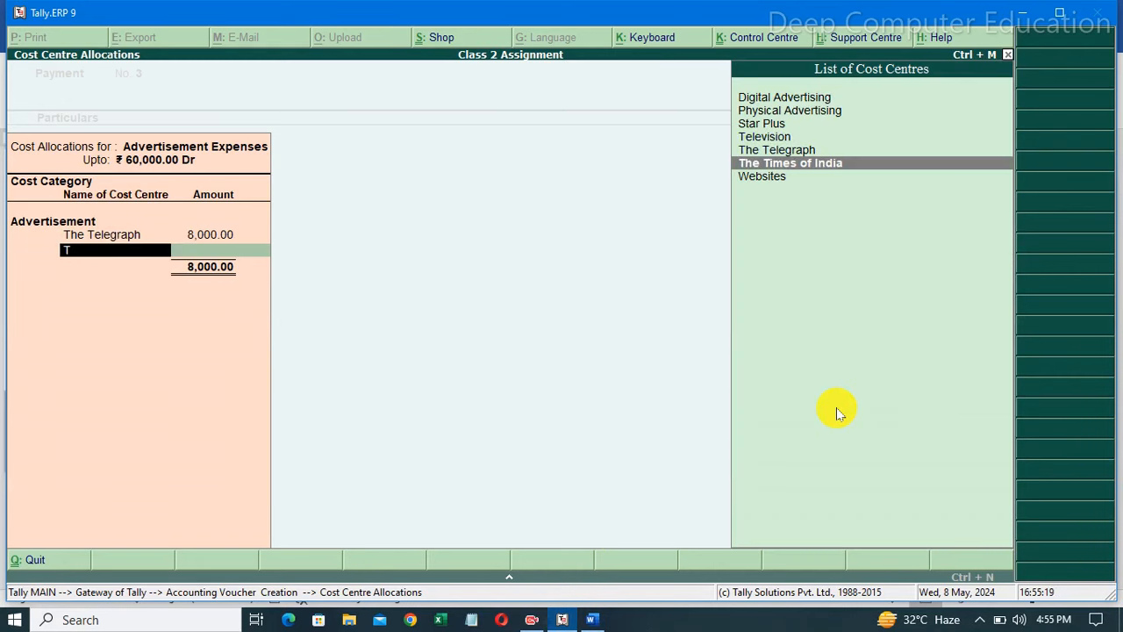
key(Return)
text(4000)
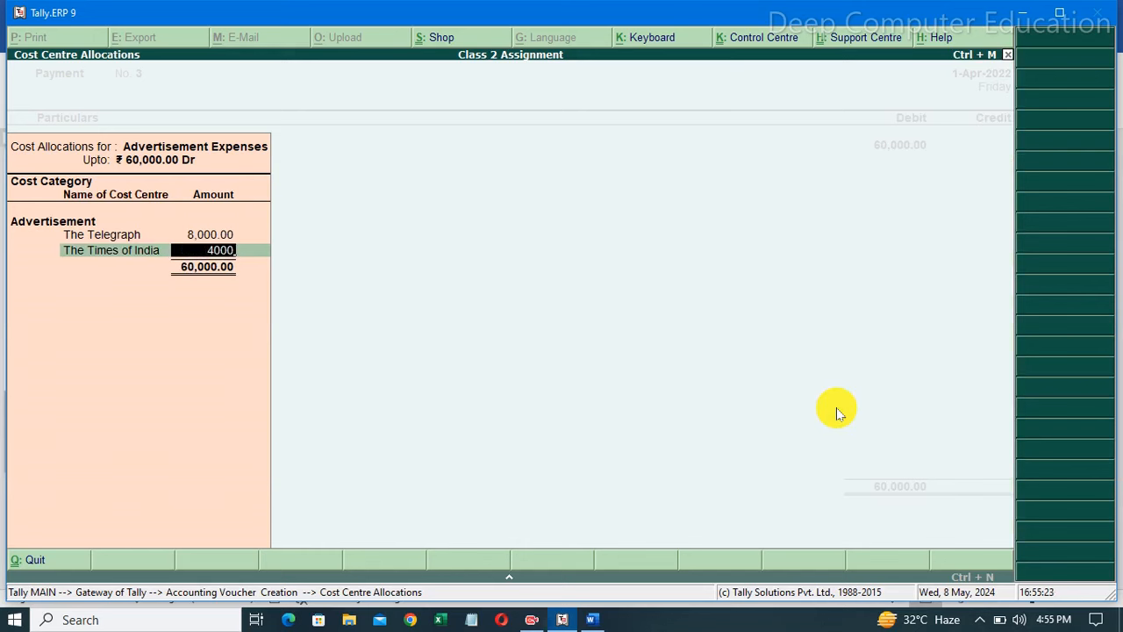
key(Return)
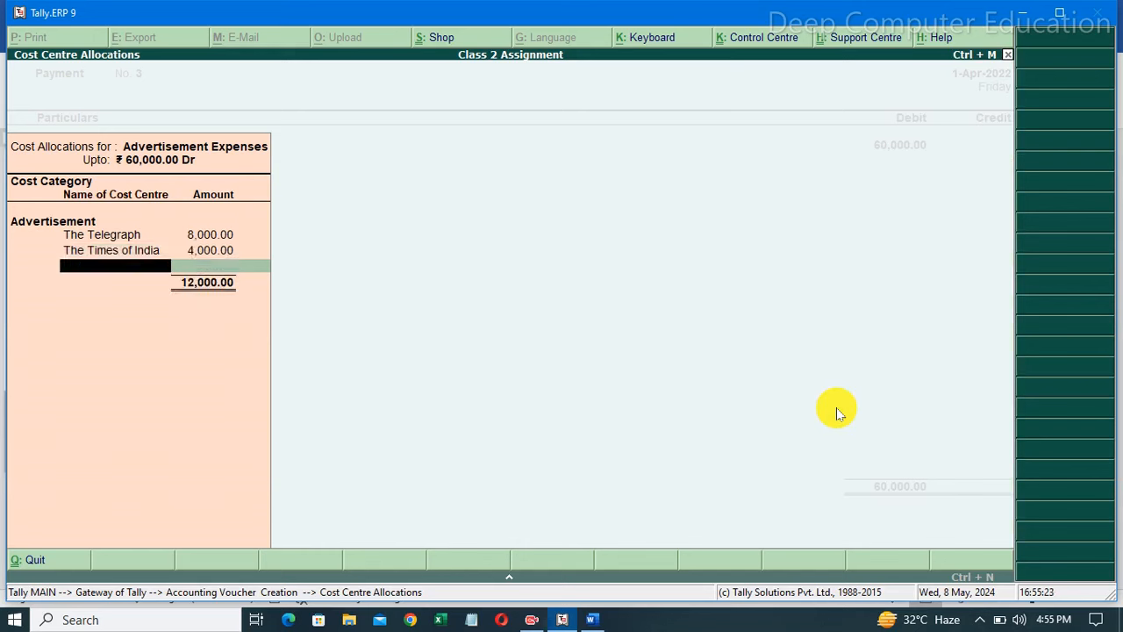
Step: Check the Hoarding amount in the Word assignment and allocate 9000 to the cost centre Hoarding in Tally.ERP 9
click(594, 620)
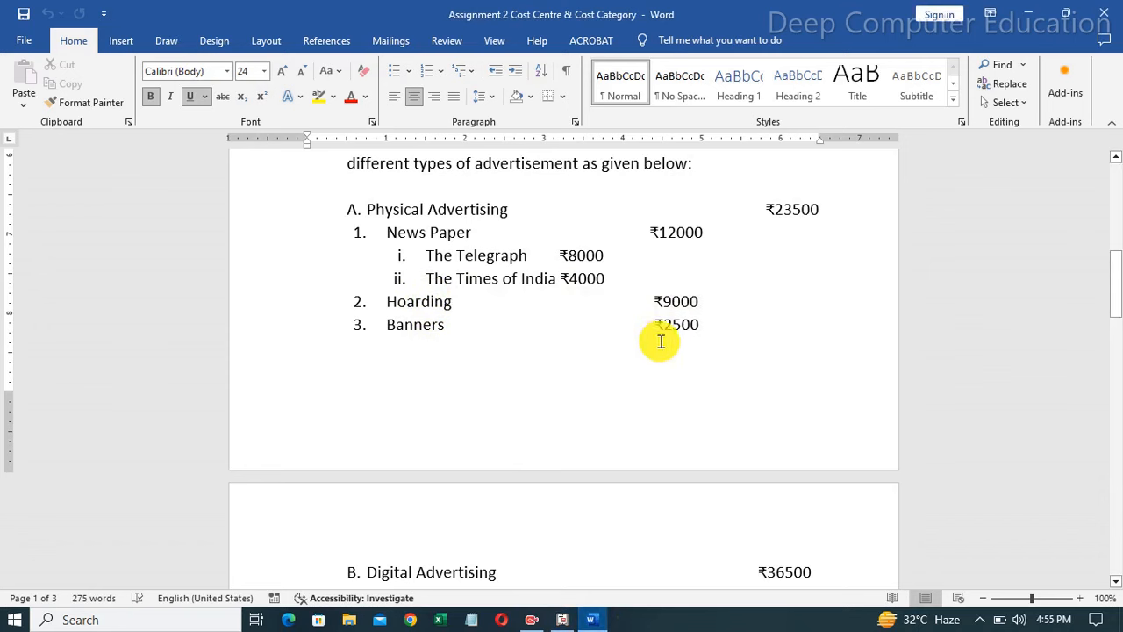
click(562, 621)
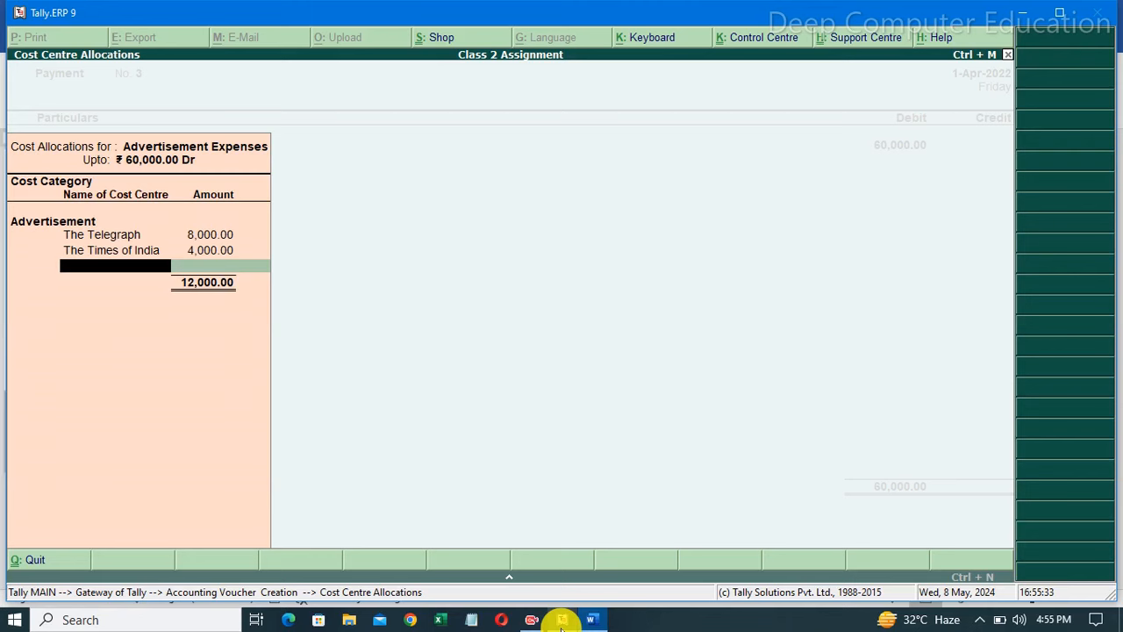
text(H)
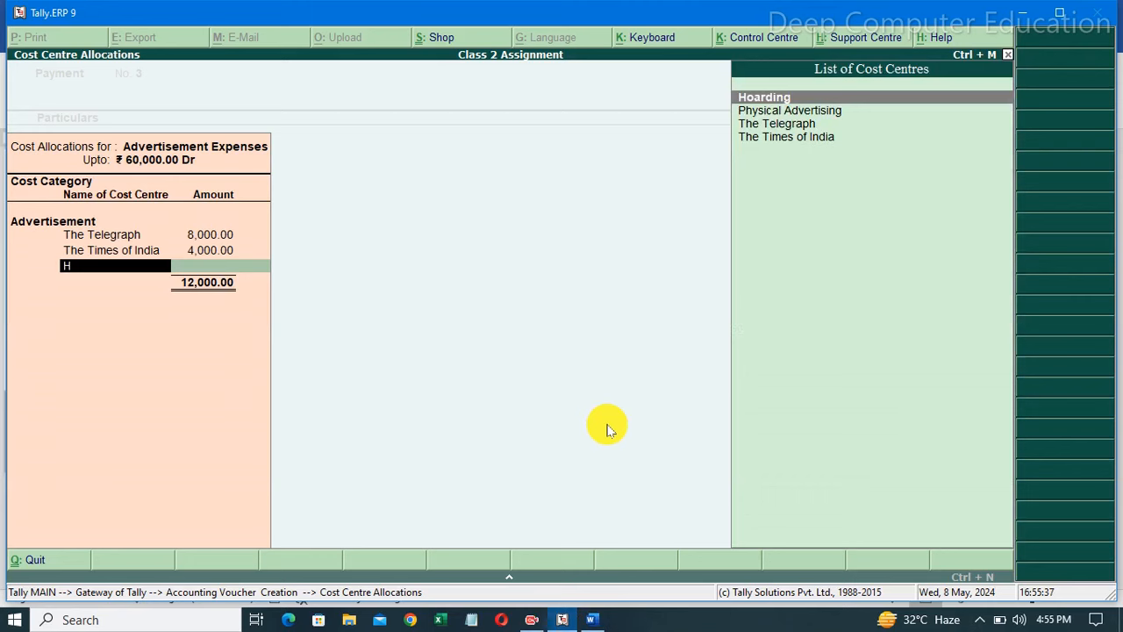
key(Return)
text(9000)
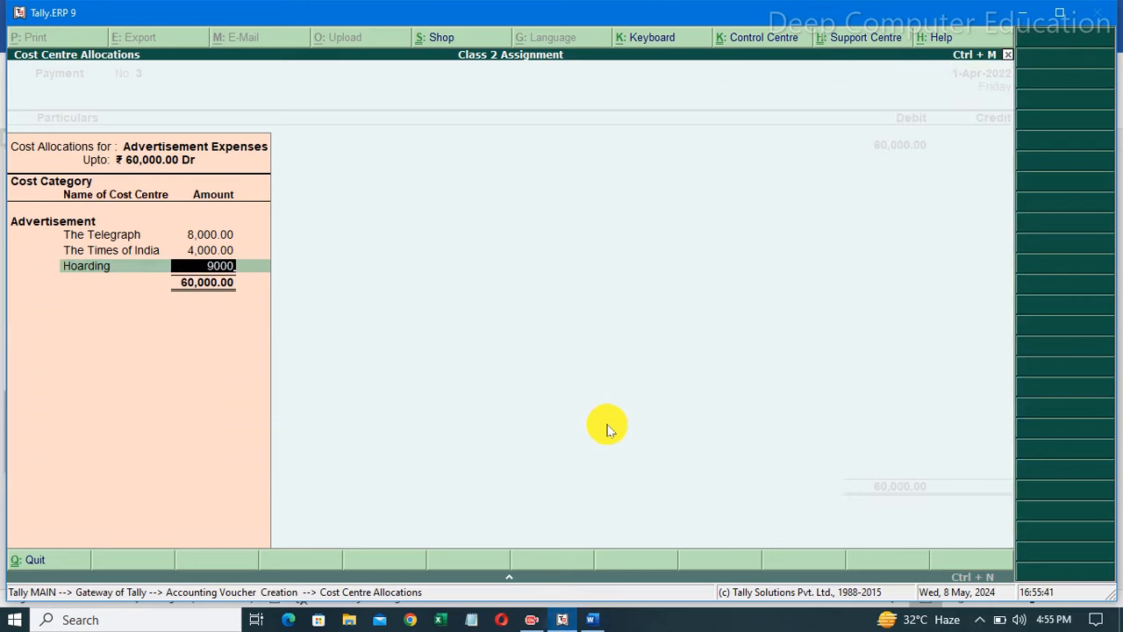
key(Return)
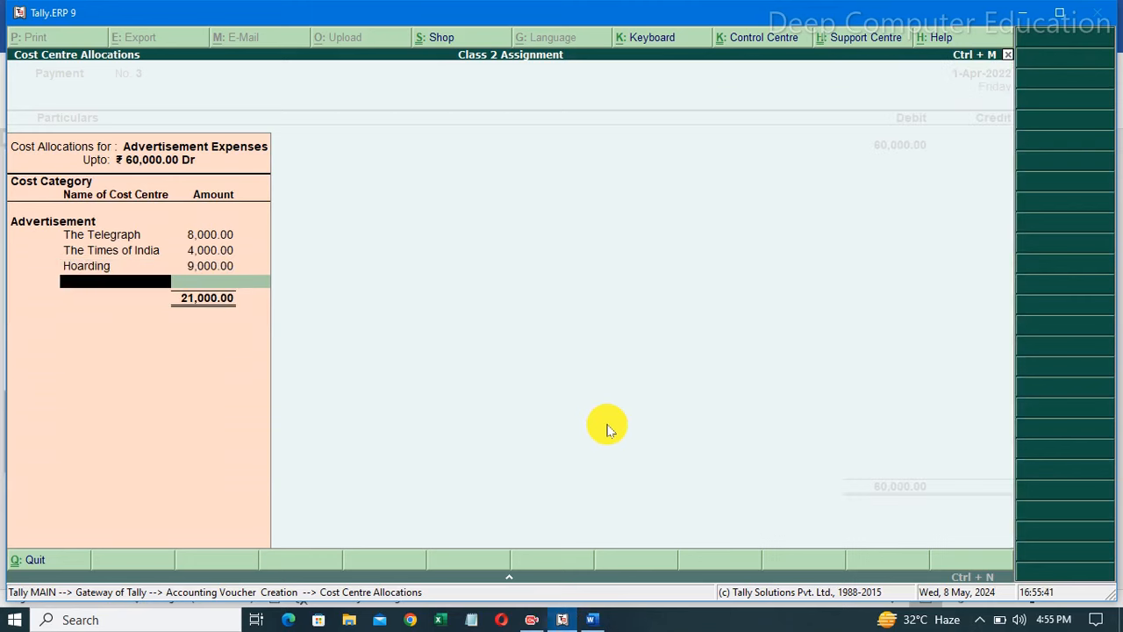
Step: Allocate 2500 of the advertisement expense to the cost centre Banners
text(B)
key(Down)
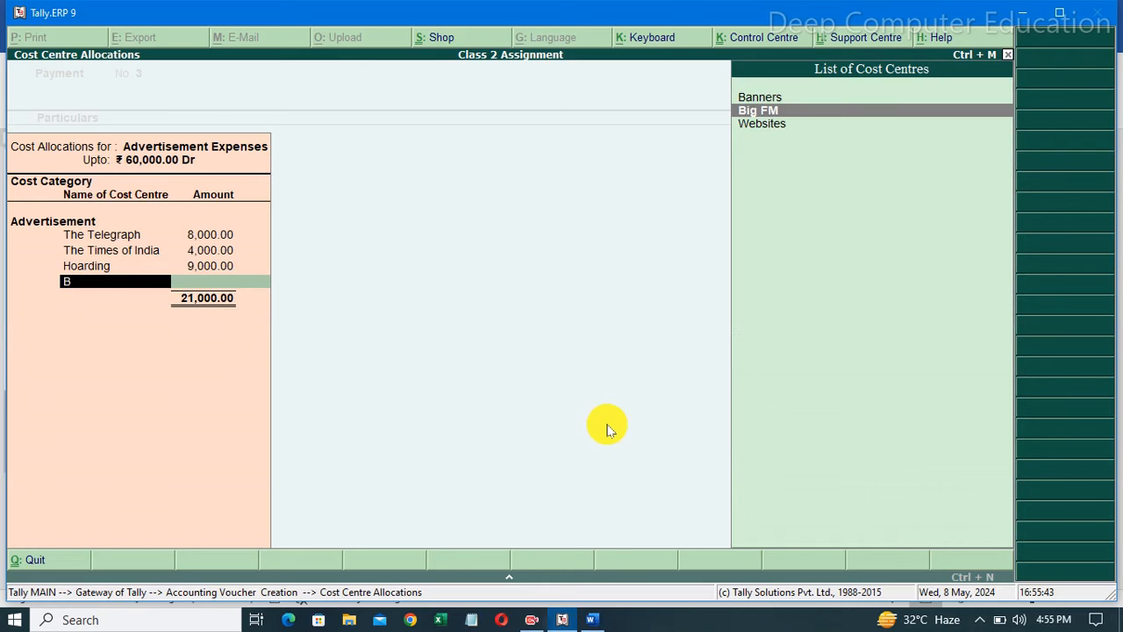
key(Up)
key(Return)
text(2500)
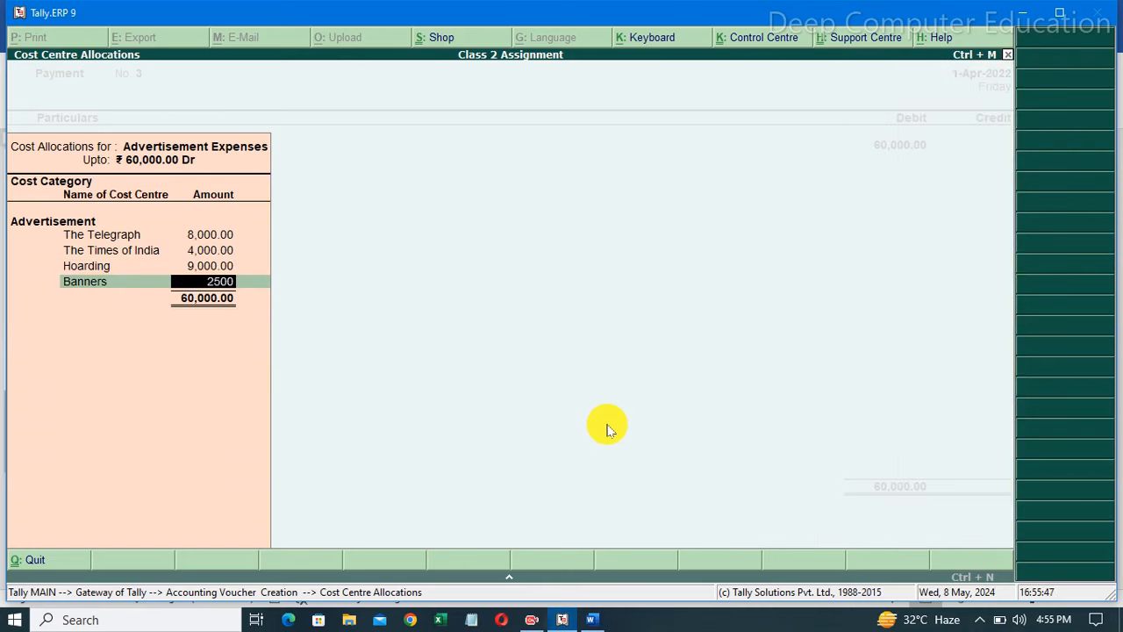
key(Return)
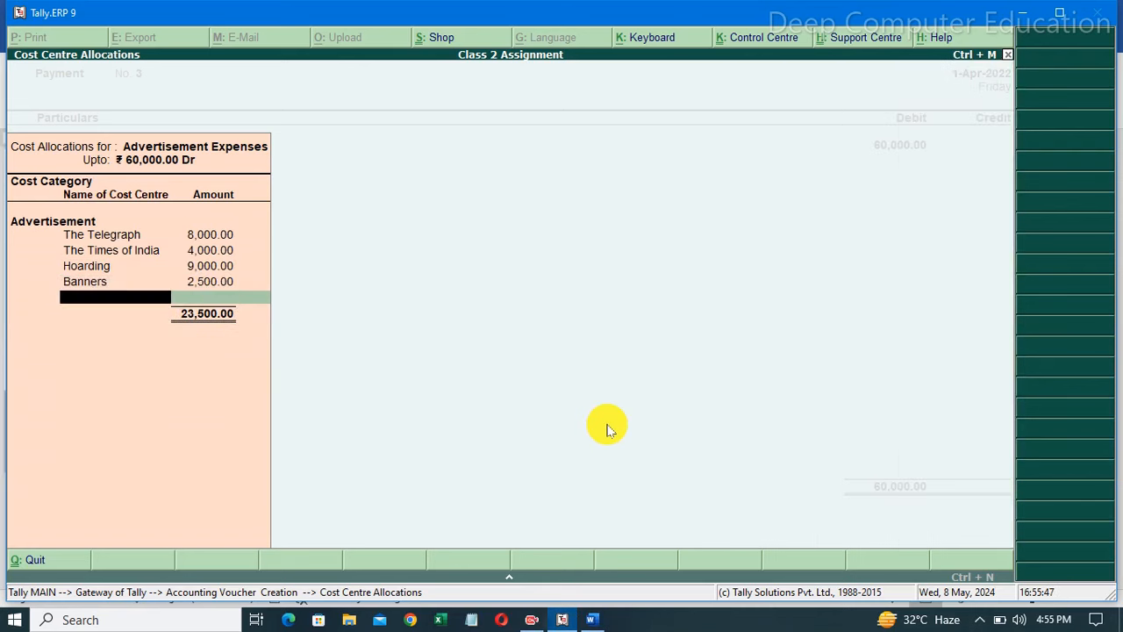
Step: Check the digital advertising amounts in the Word assignment and allocate 7500 to the cost centre Red FM in Tally.ERP 9
click(592, 619)
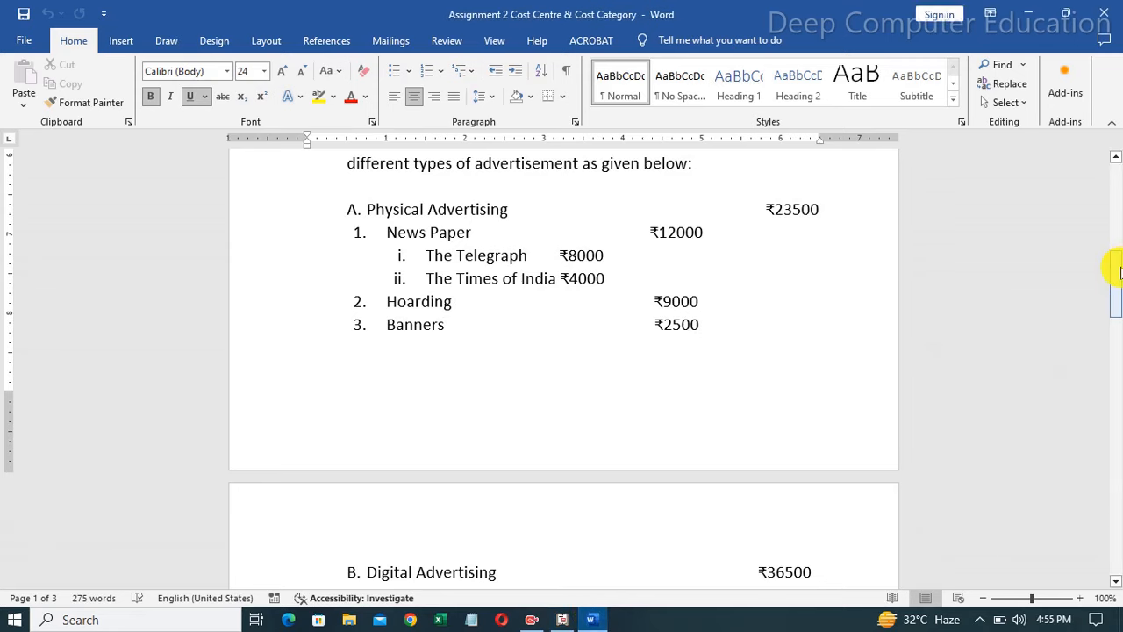
drag(1119, 272, 1120, 318)
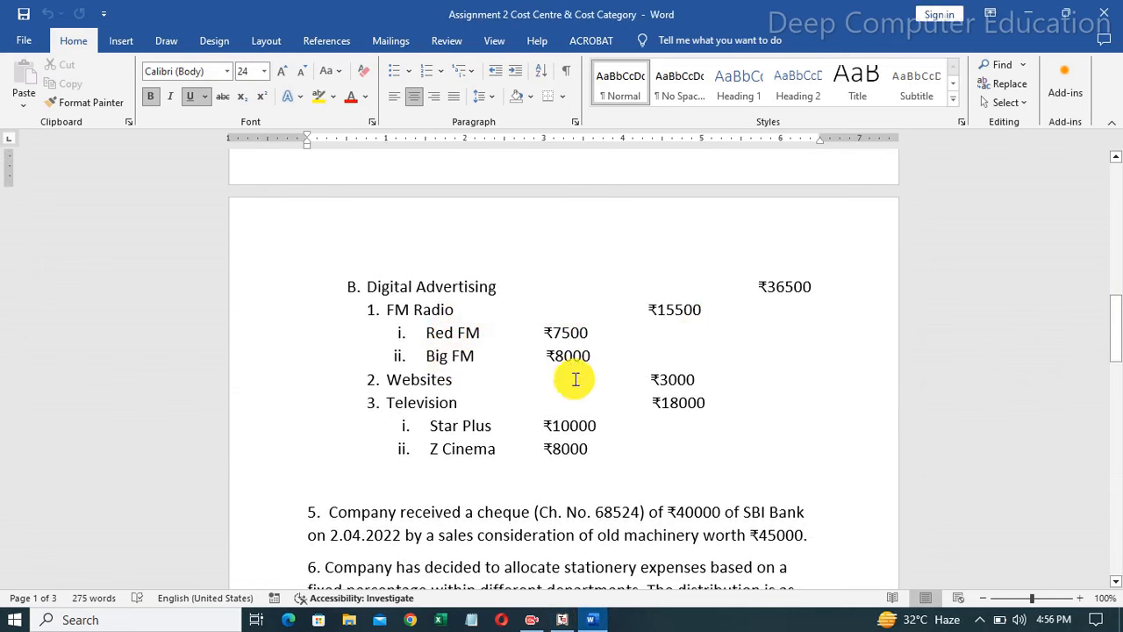
click(562, 619)
text(R)
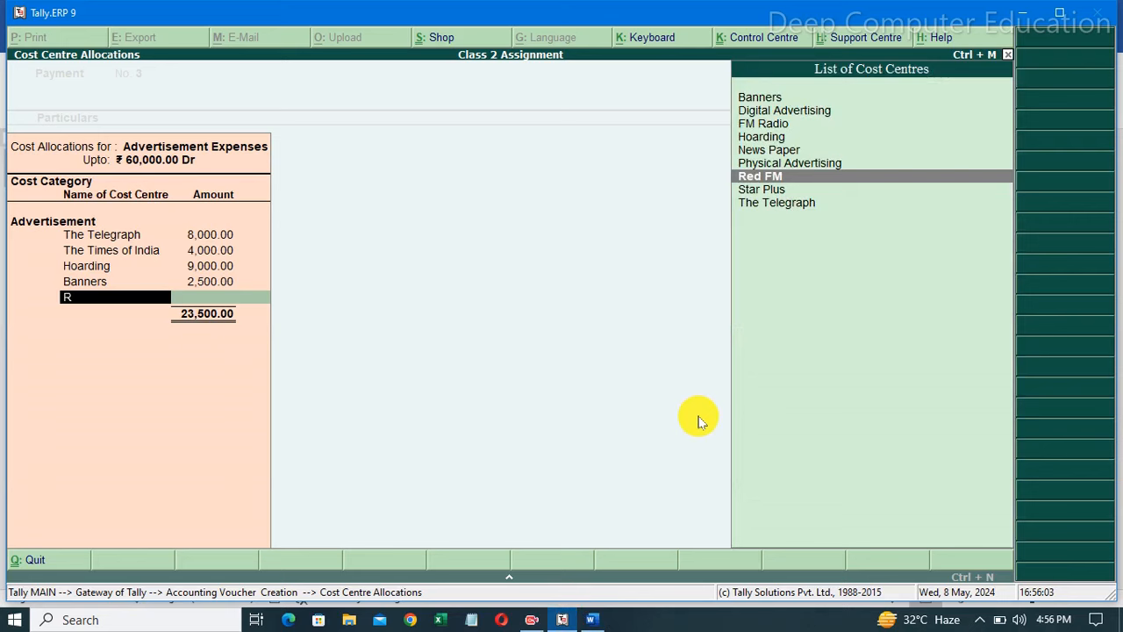
key(Return)
text(75)
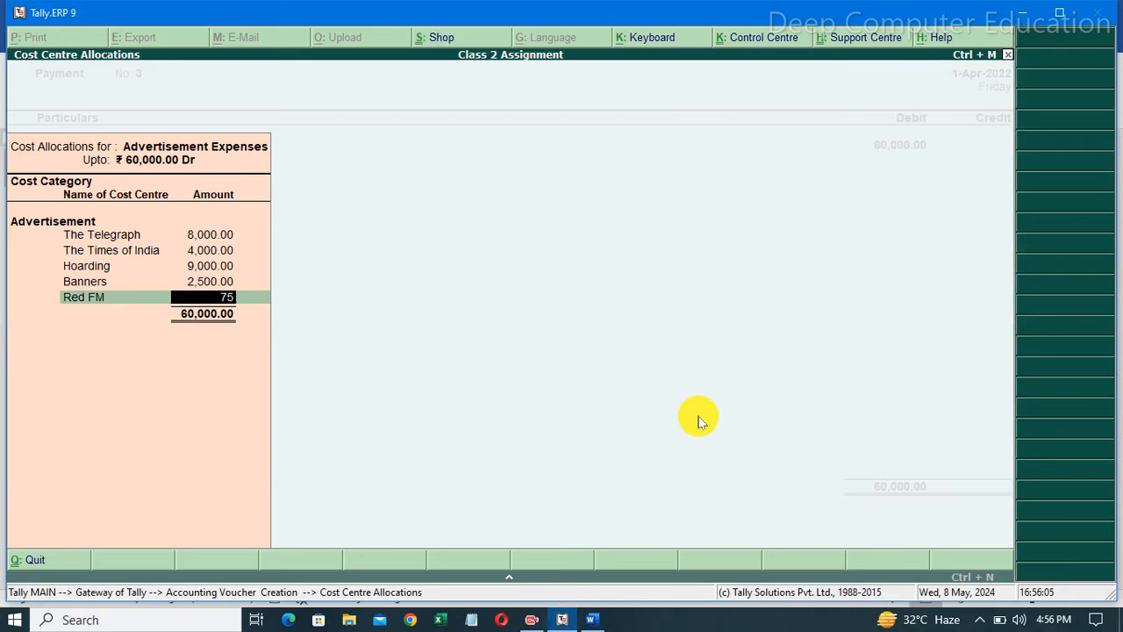
text(00)
key(Return)
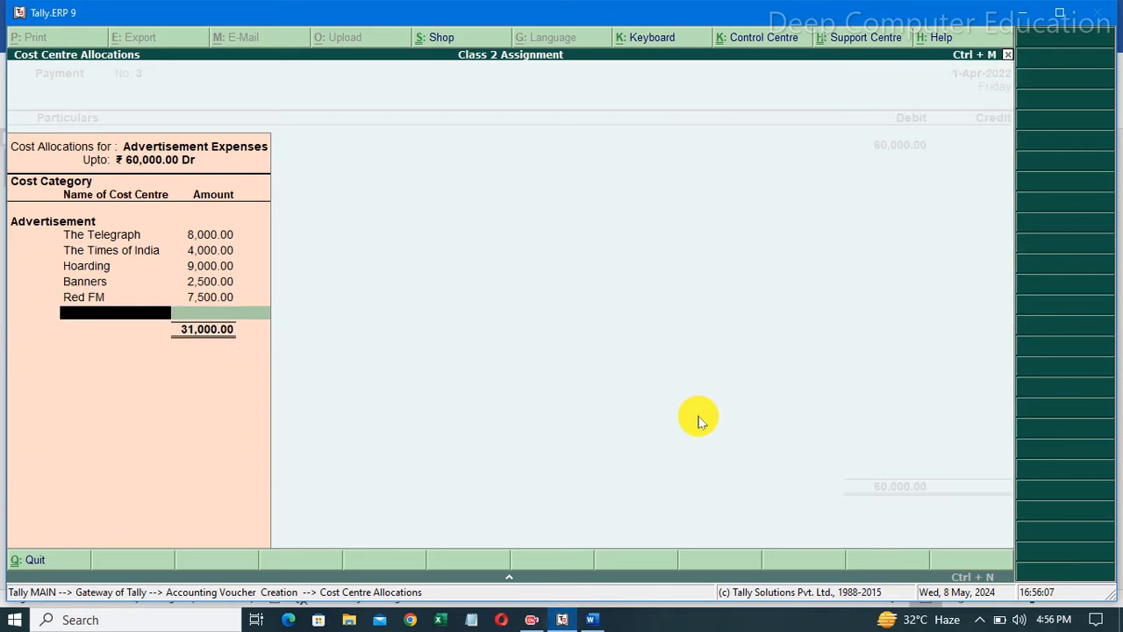
Step: Allocate 8000 of the advertisement expense to the cost centre Big FM
text(B)
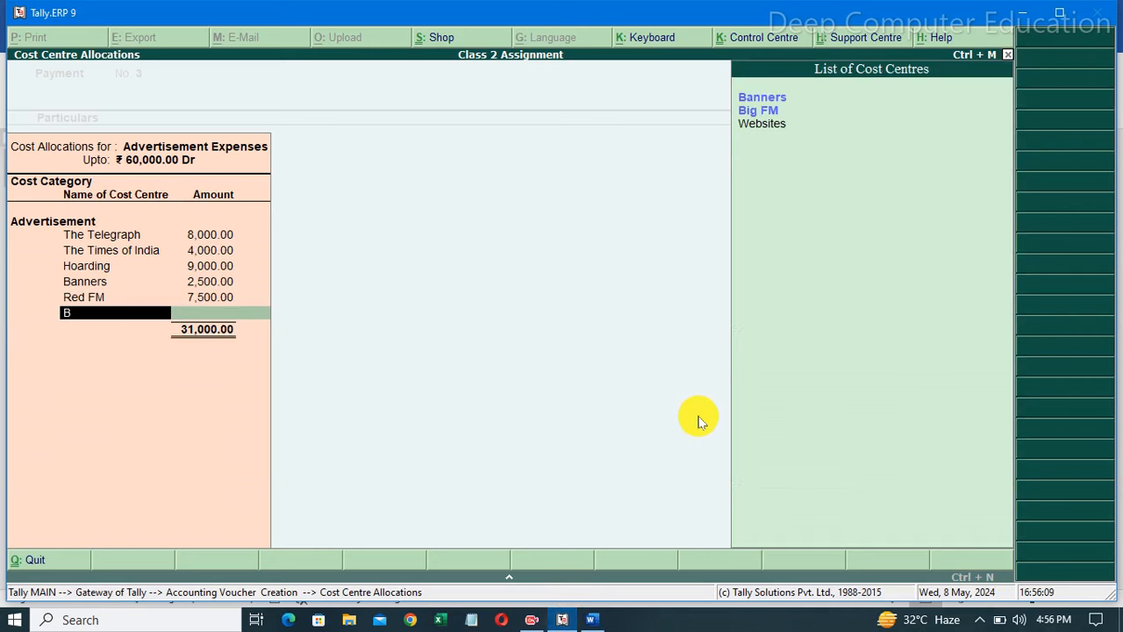
key(Down)
key(Return)
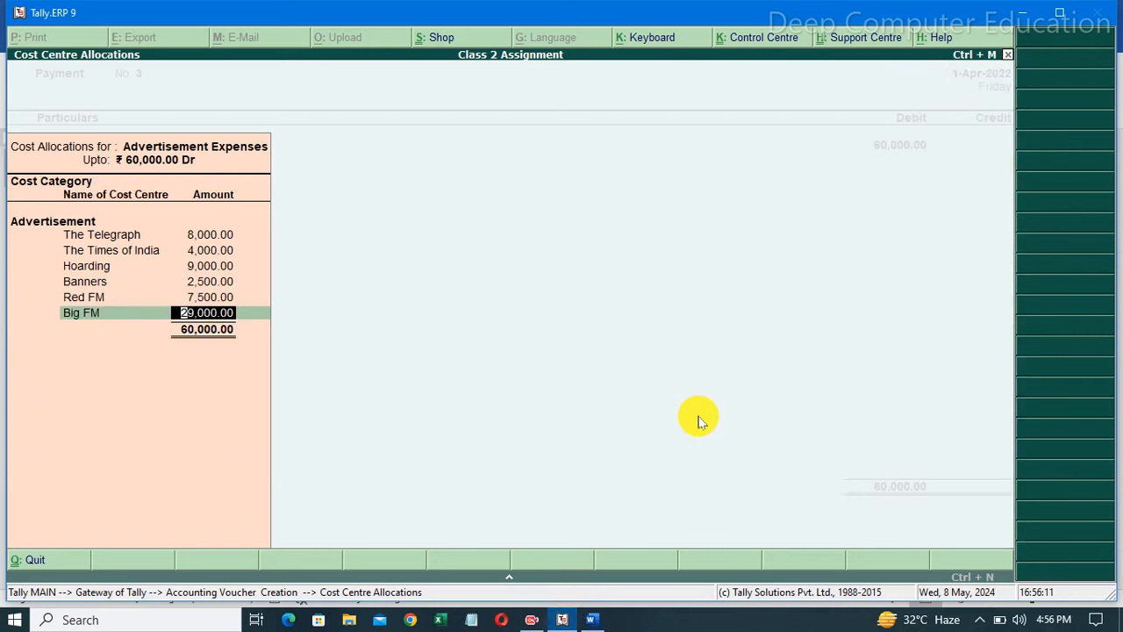
text(8000)
key(Return)
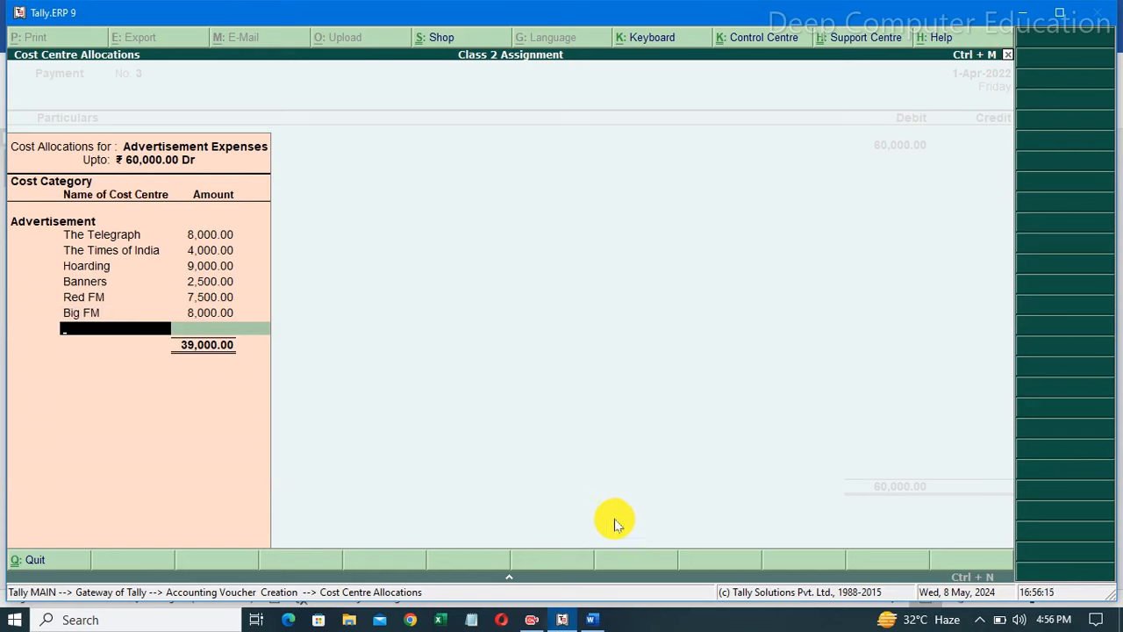
Step: Check the Websites amount in the Word assignment and allocate 3000 to the cost centre Websites in Tally.ERP 9
click(603, 620)
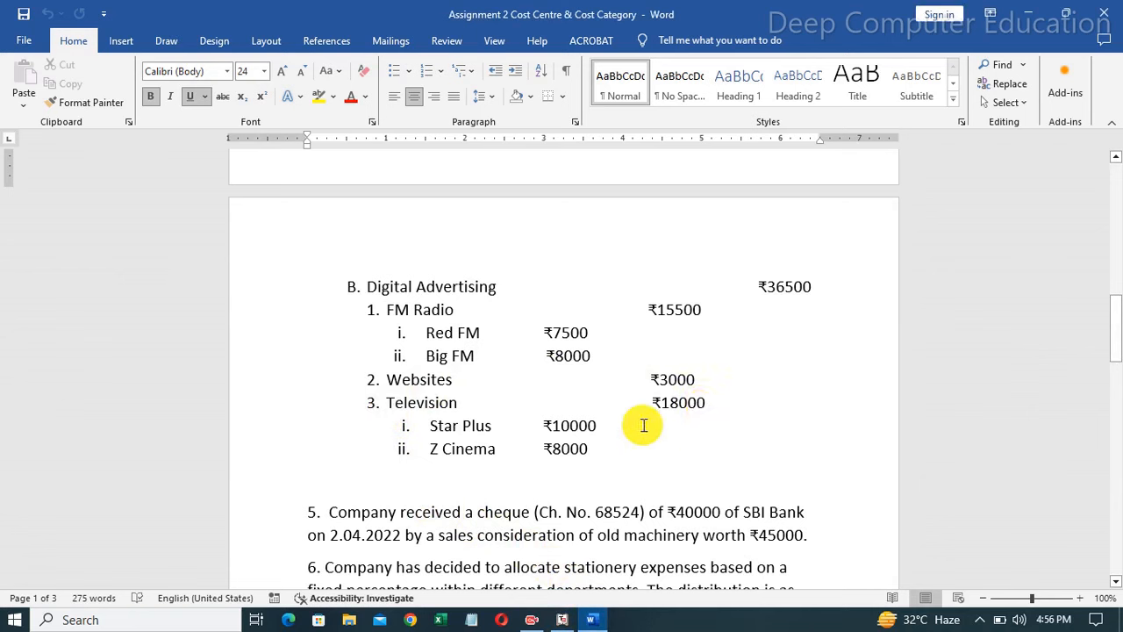
click(572, 620)
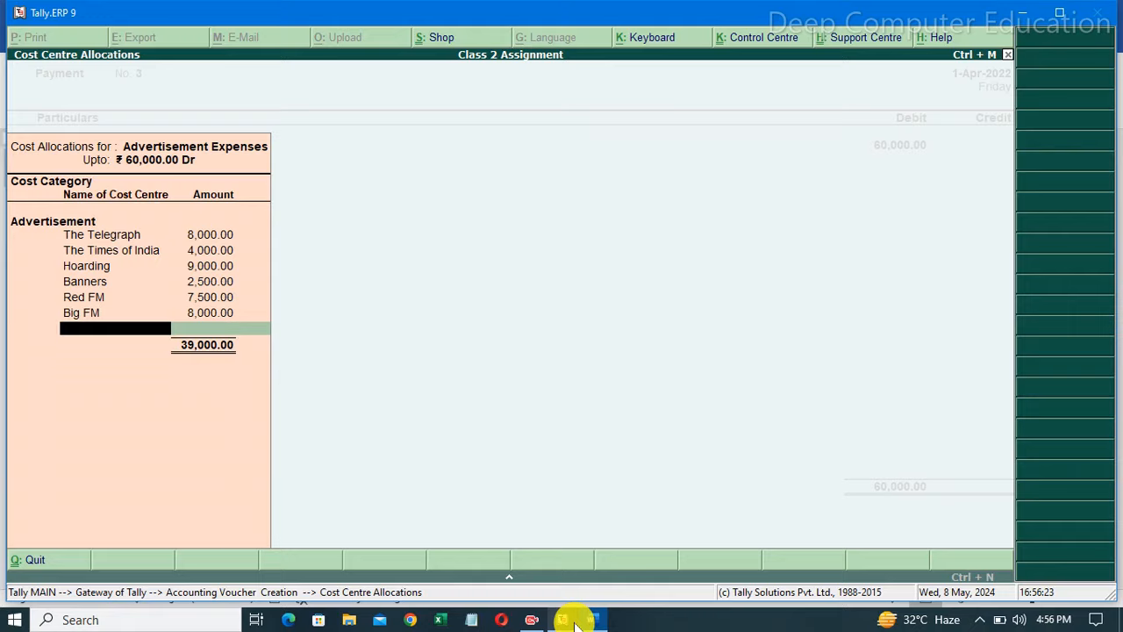
text(W)
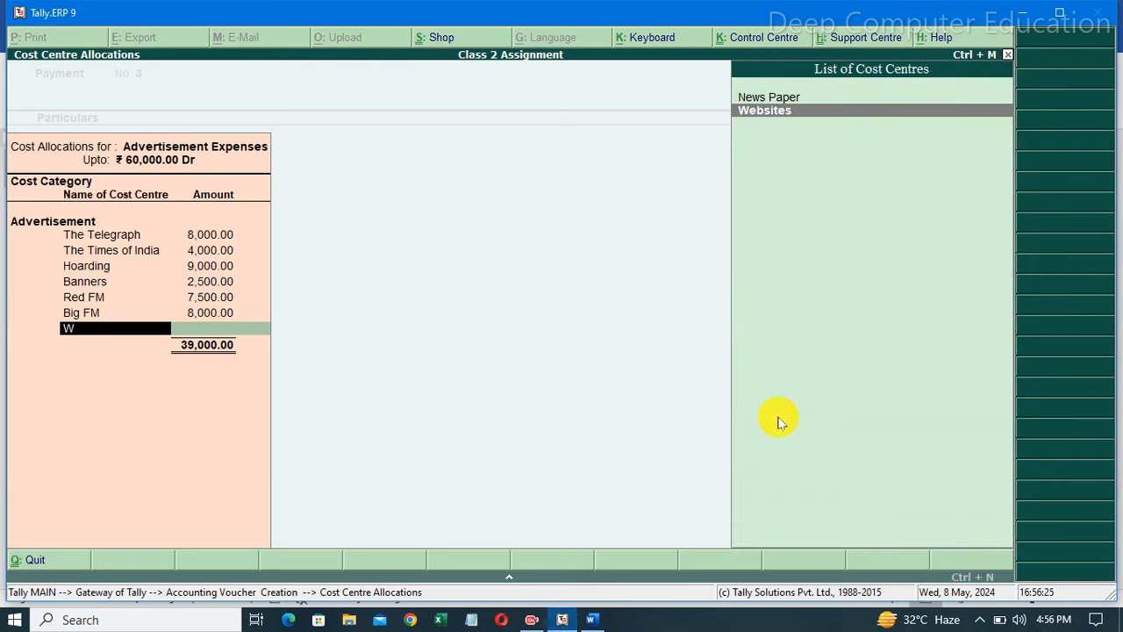
key(Return)
text(3,00)
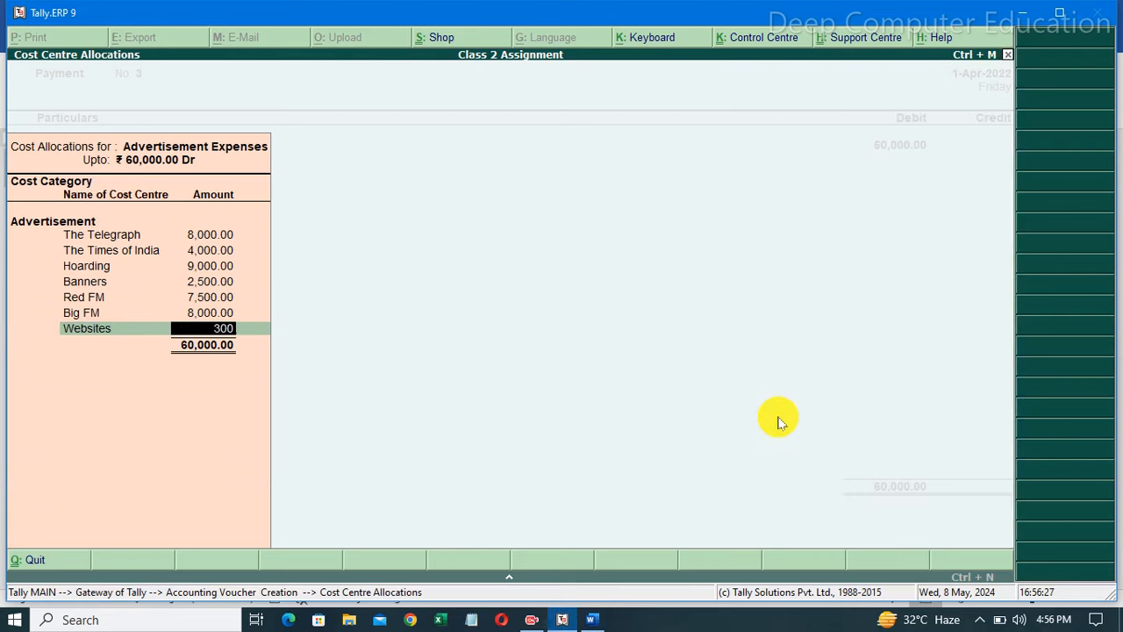
text(0)
key(Return)
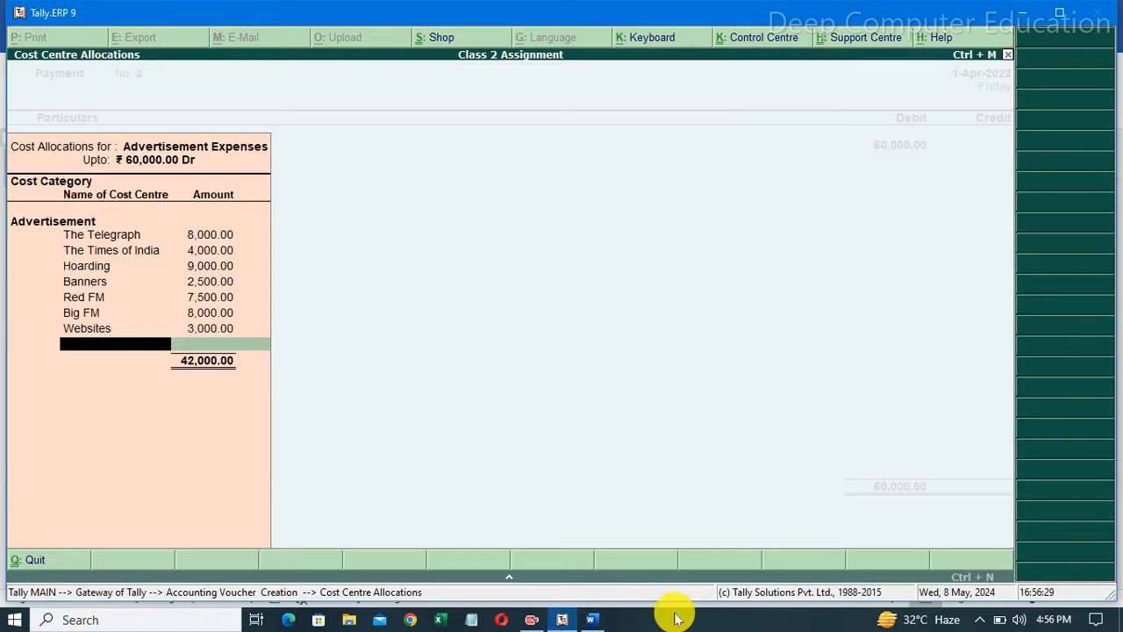
Step: Check the Television amounts in the Word assignment and allocate 10000 to the cost centre Star Plus in Tally.ERP 9
click(595, 620)
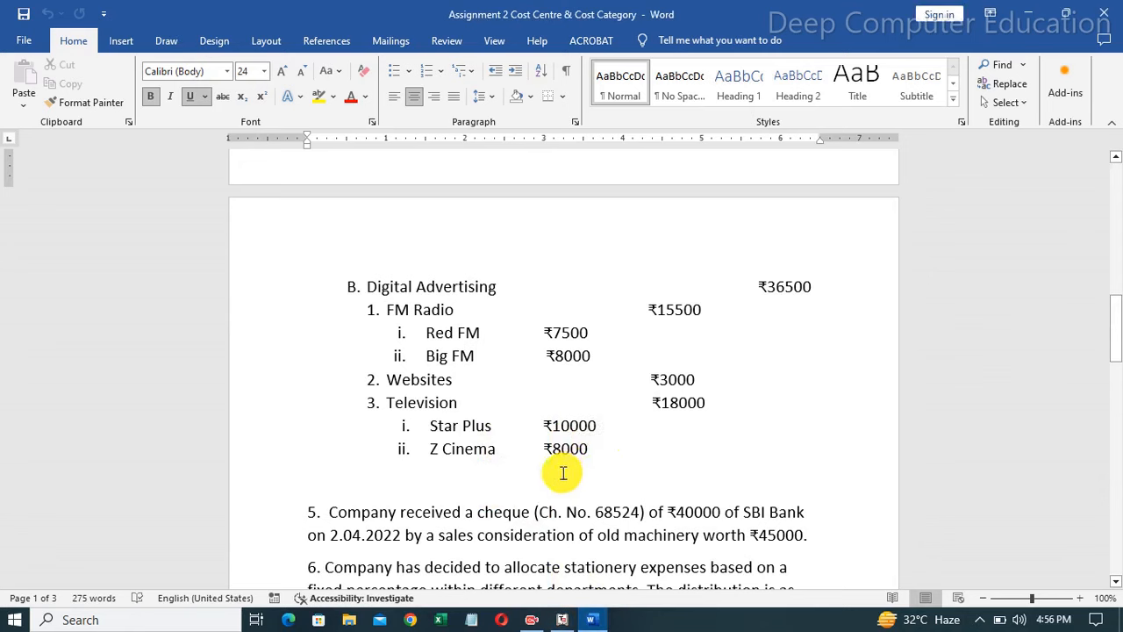
click(568, 620)
text(s)
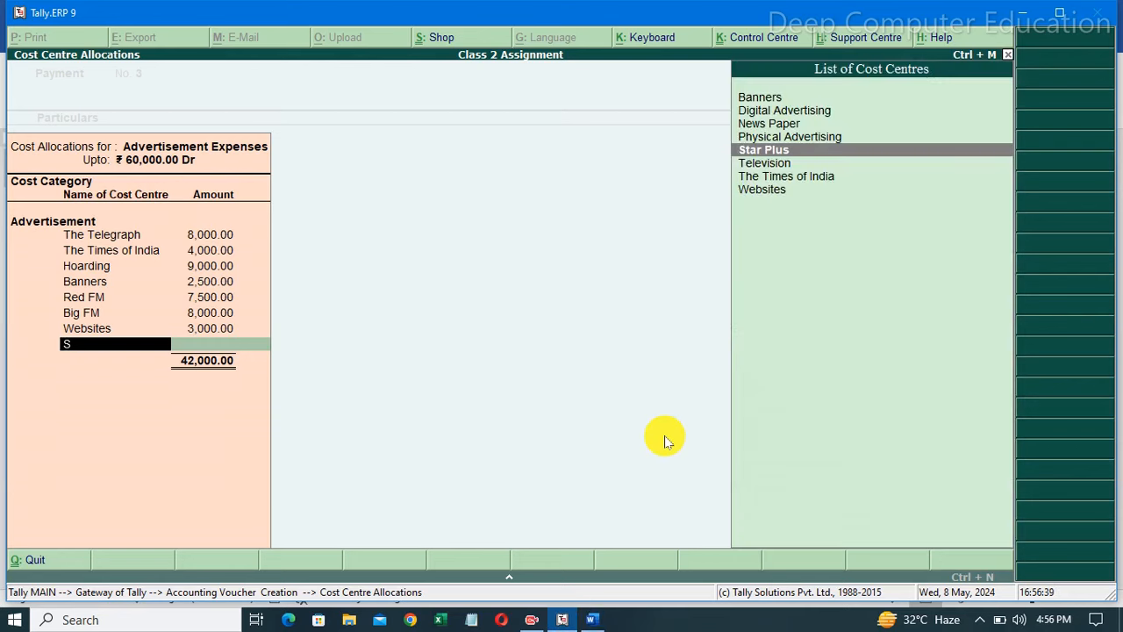
key(Return)
text(1)
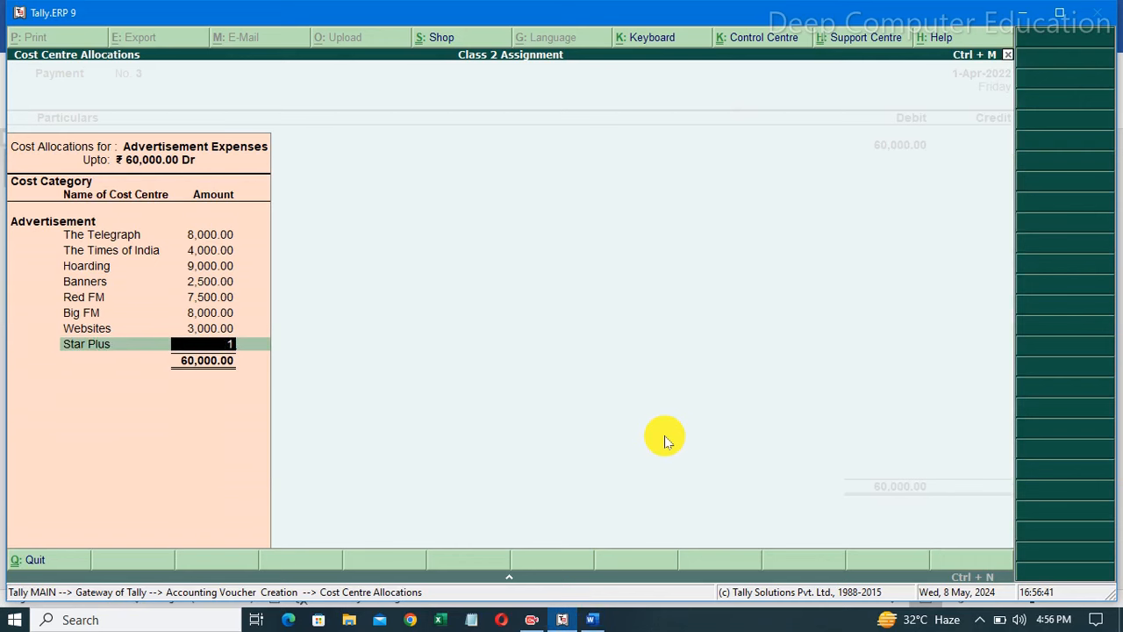
text(0000)
key(Return)
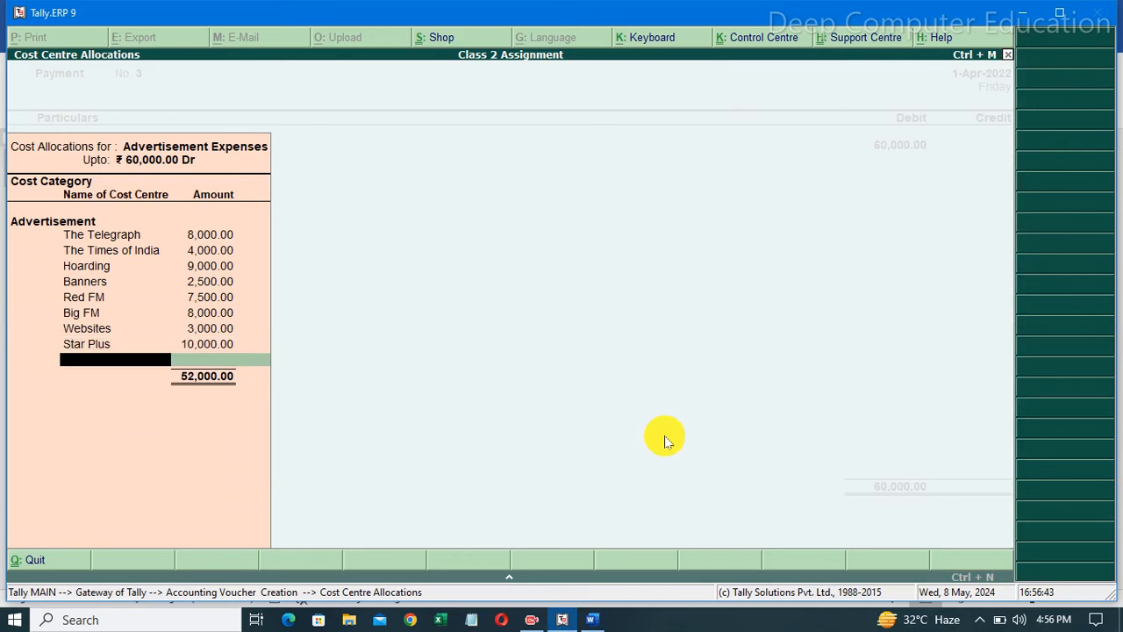
Step: Allocate the remaining 8000 to the cost centre Z Cinema and finish the Advertisement Expenses cost allocation
text(Z)
key(Return)
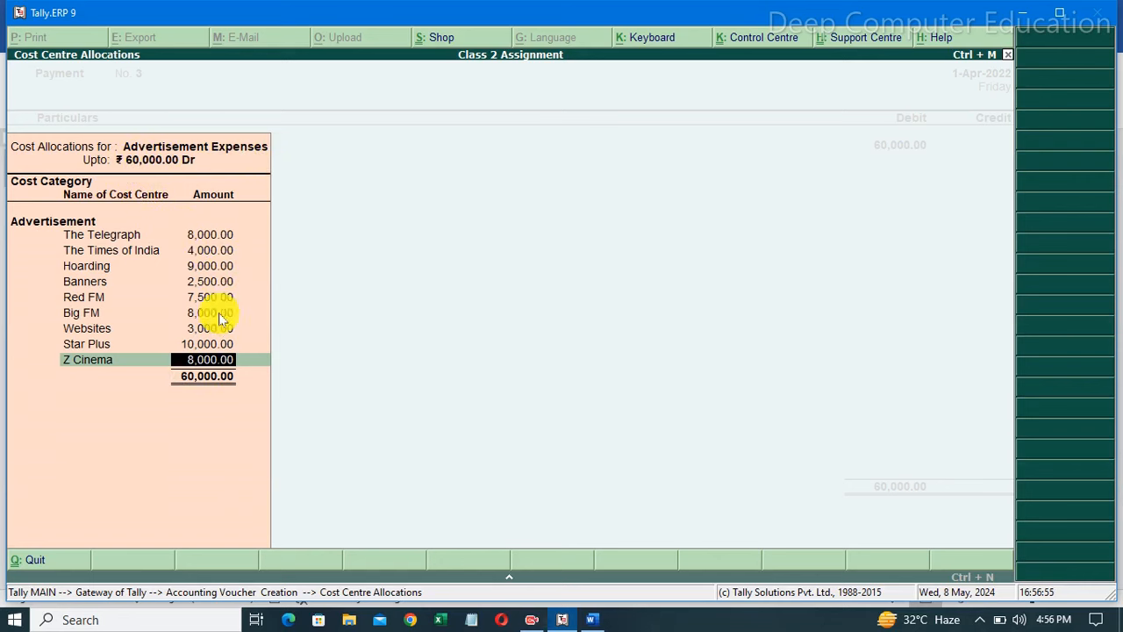
key(Return)
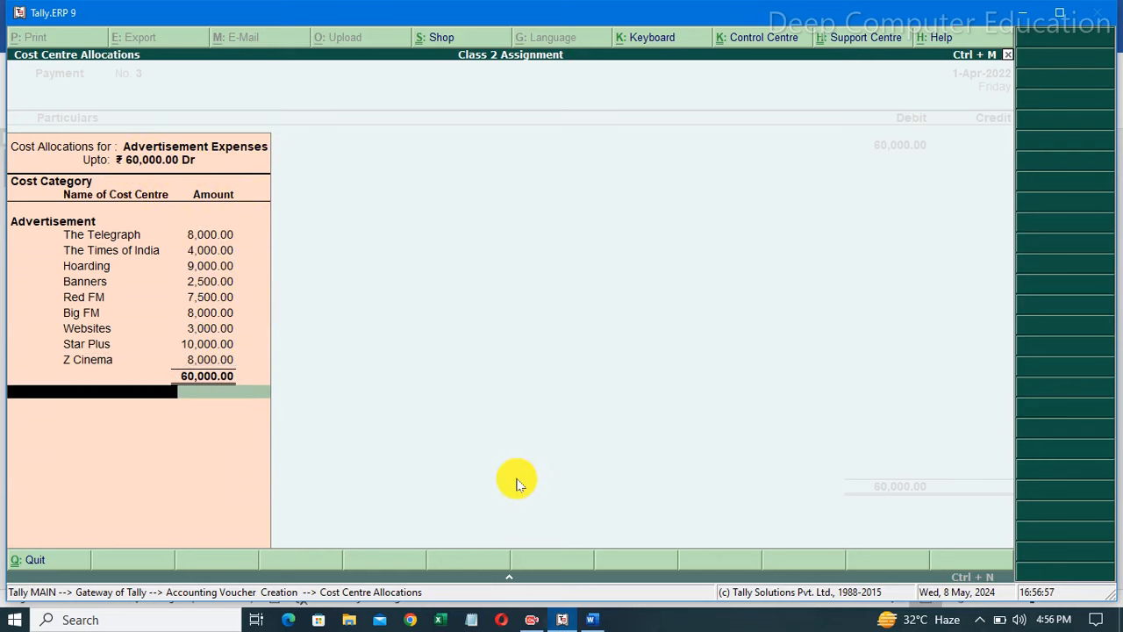
key(Return)
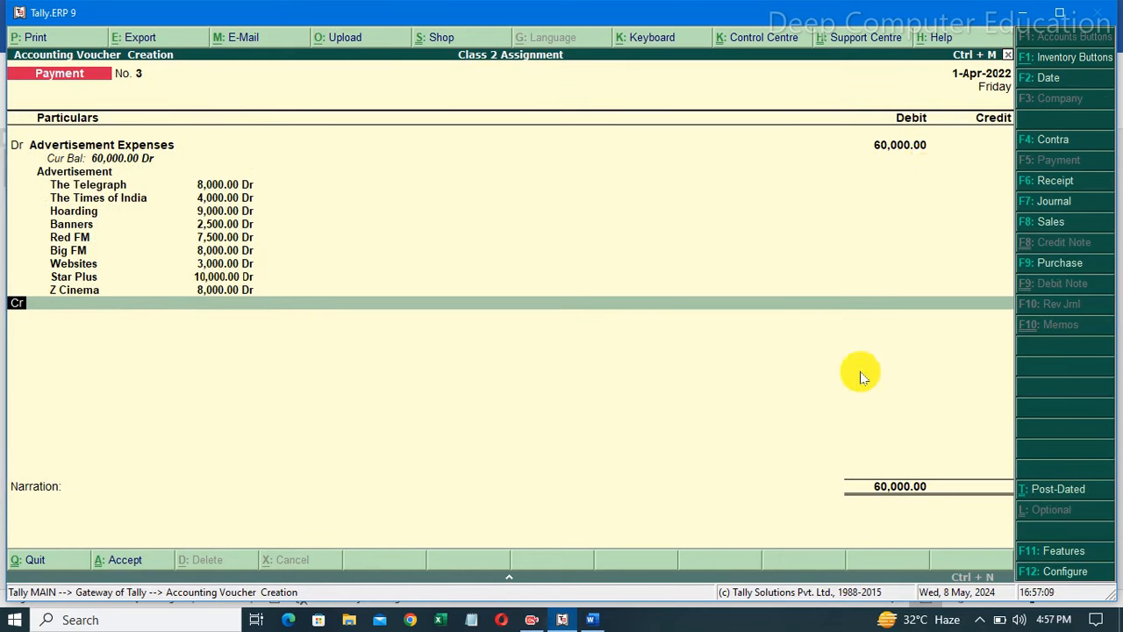
Step: Credit Axis Bank Ltd. with 60000 in the payment voucher
key(Return)
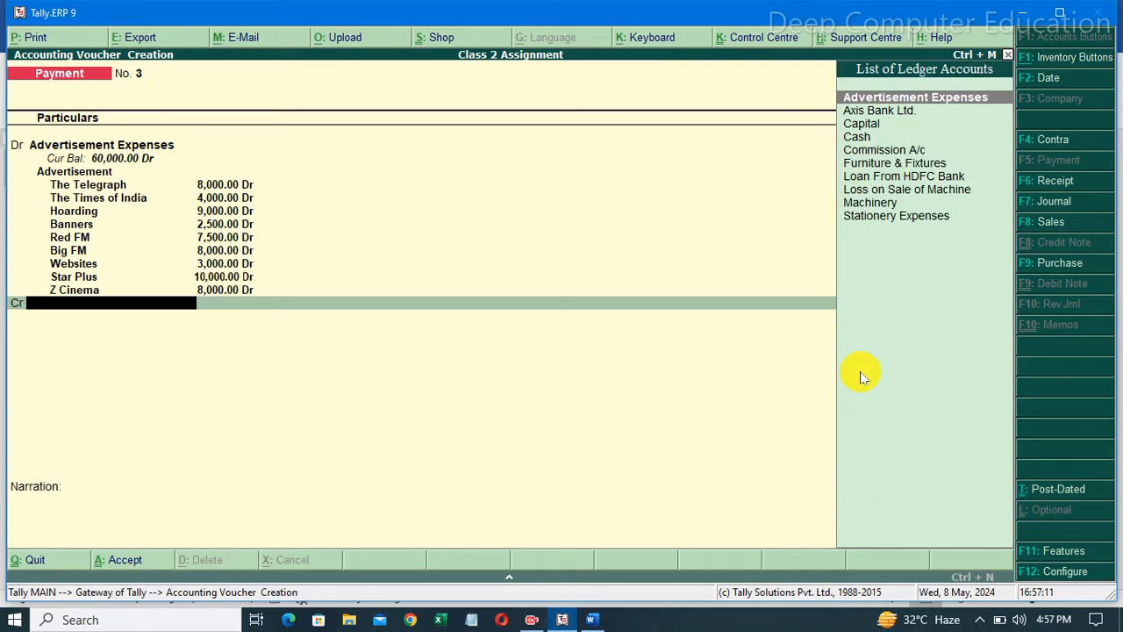
key(Down)
key(Return)
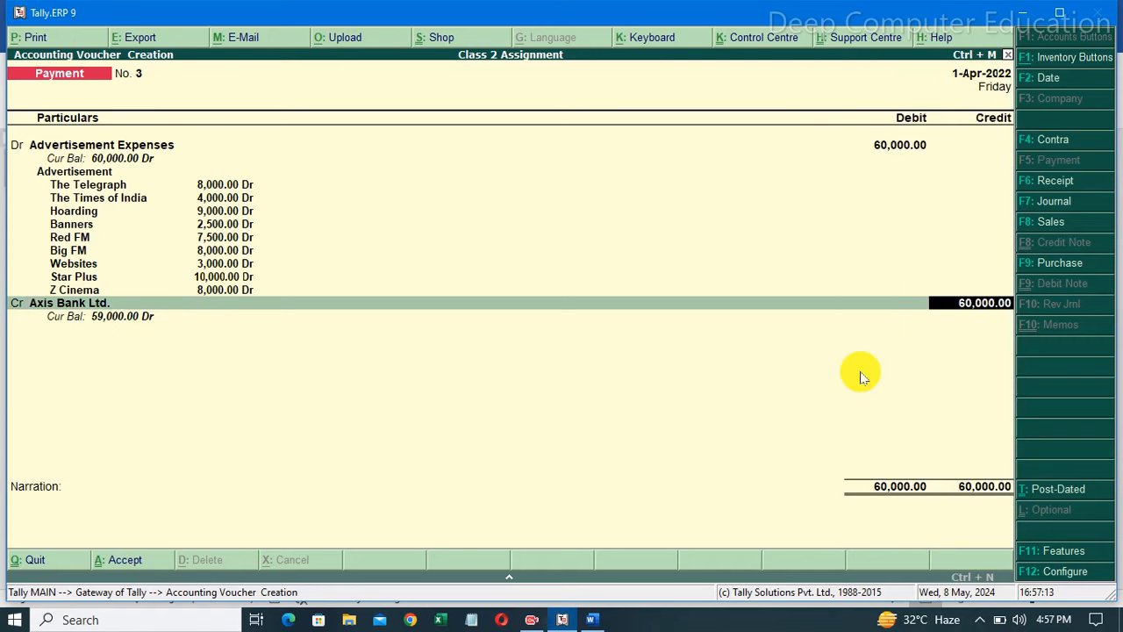
key(Return)
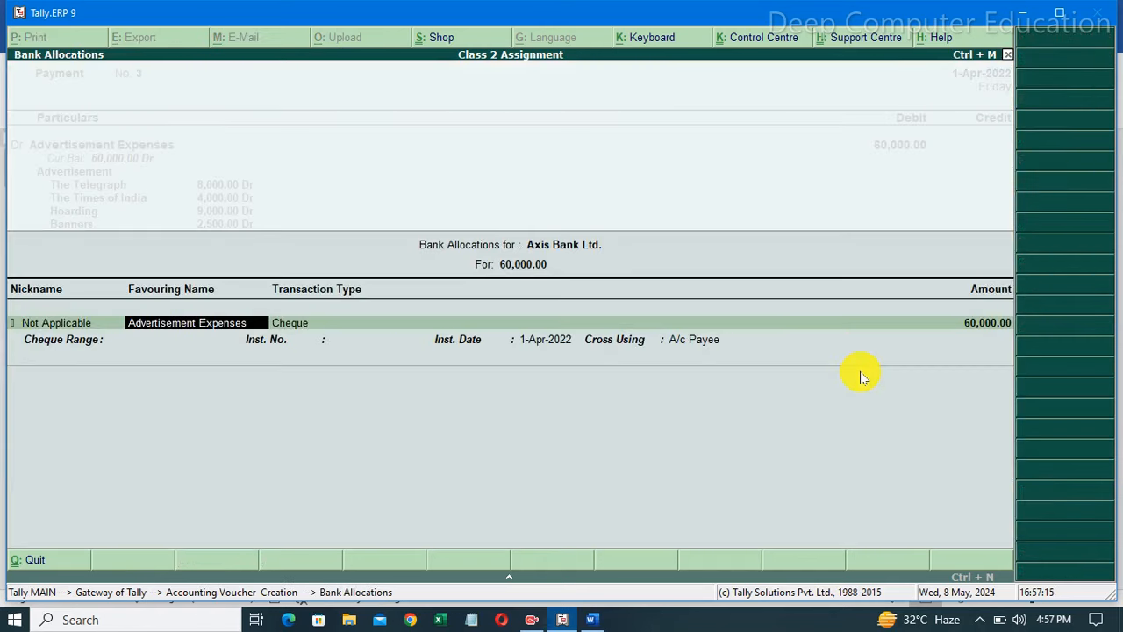
Step: Look up transaction 4's cheque in the Word assignment and complete the Axis Bank allocation in Tally.ERP 9 with instrument number 65843
key(Return)
key(Return)
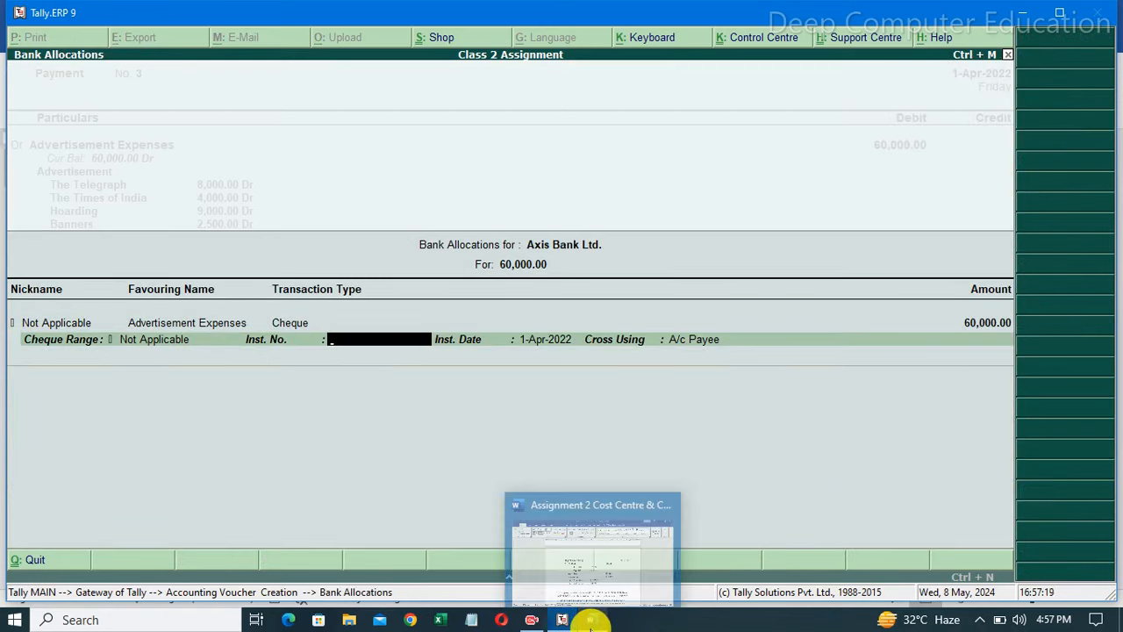
click(591, 619)
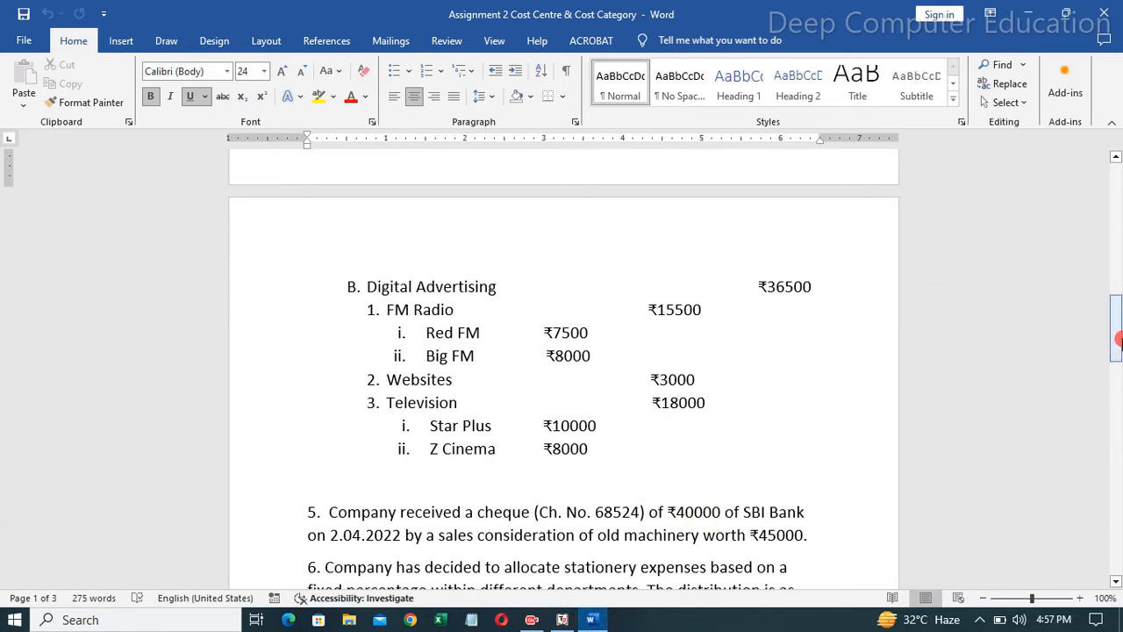
drag(1115, 342, 1099, 256)
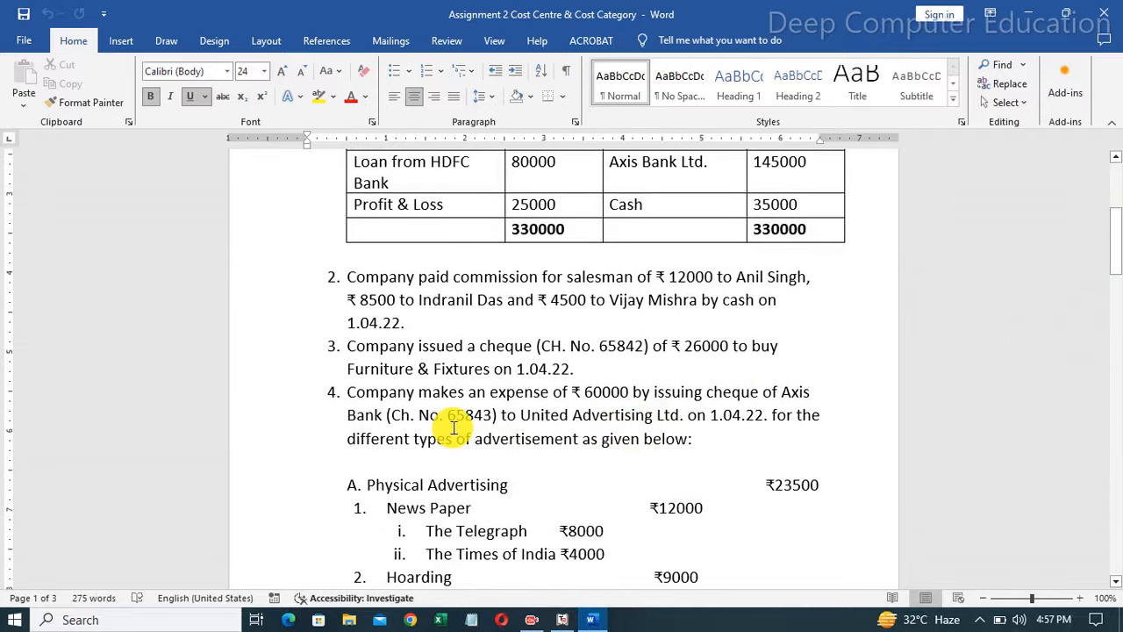
click(563, 620)
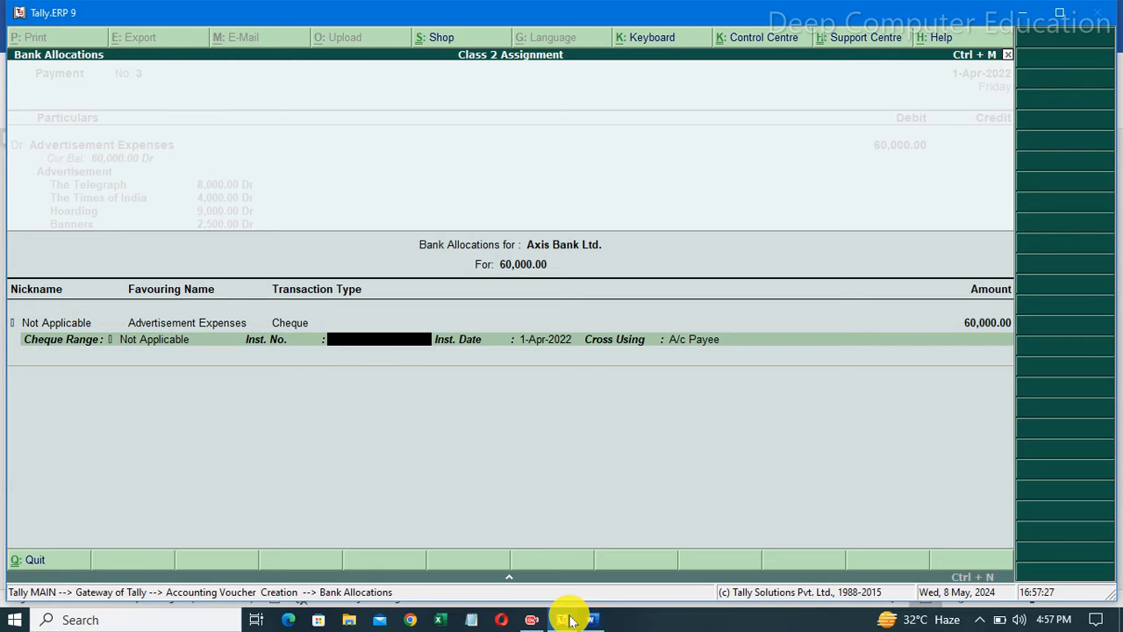
text(65)
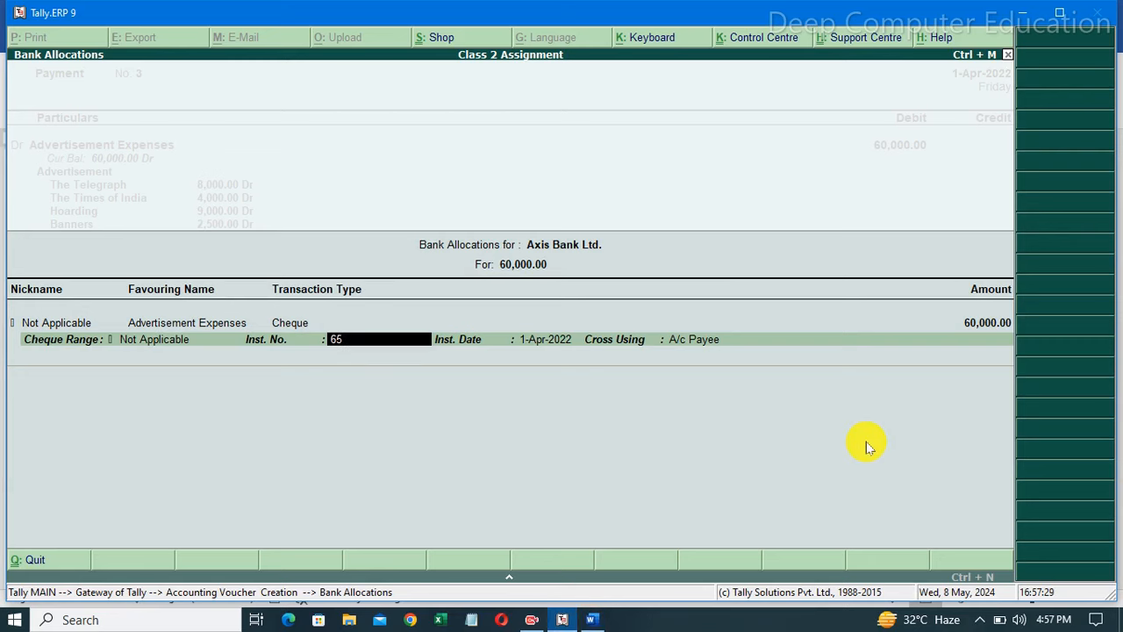
text(843)
key(Return)
key(Return)
key(Return)
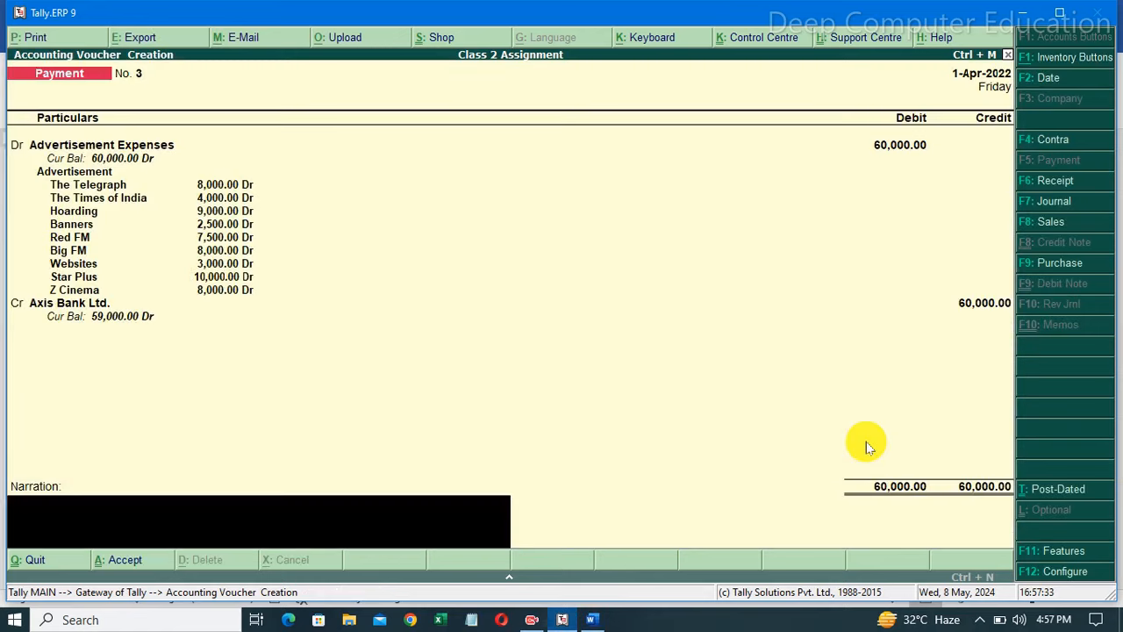
Step: Enter the voucher narration "Being Advertisement Expenses paid by Axis Bank."
text(Being Advertise)
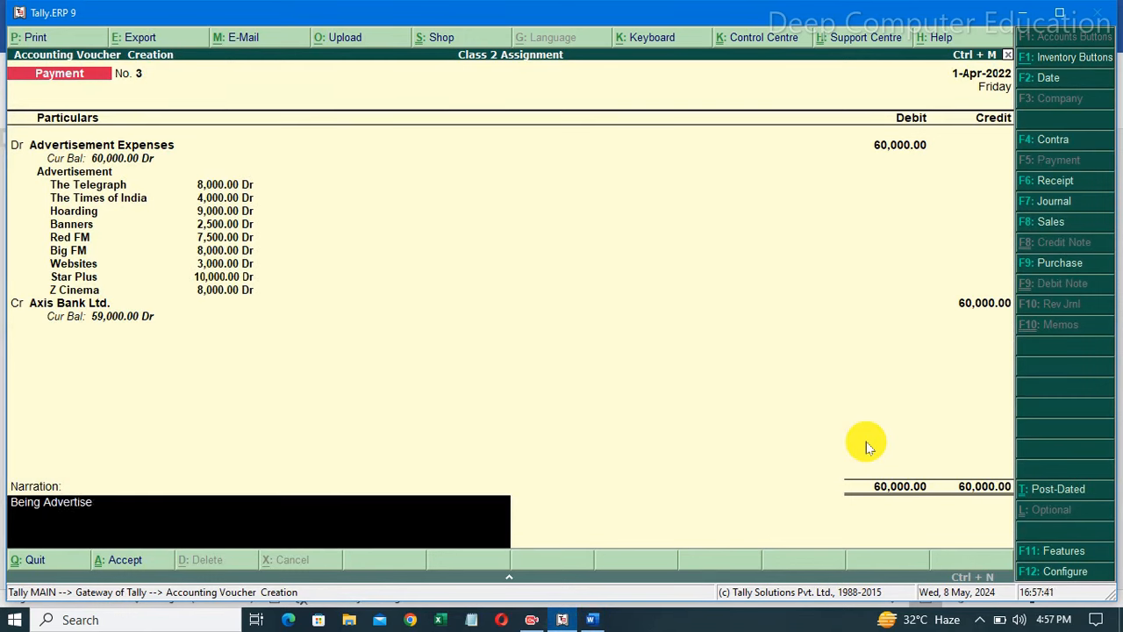
text(ment Expenses paid)
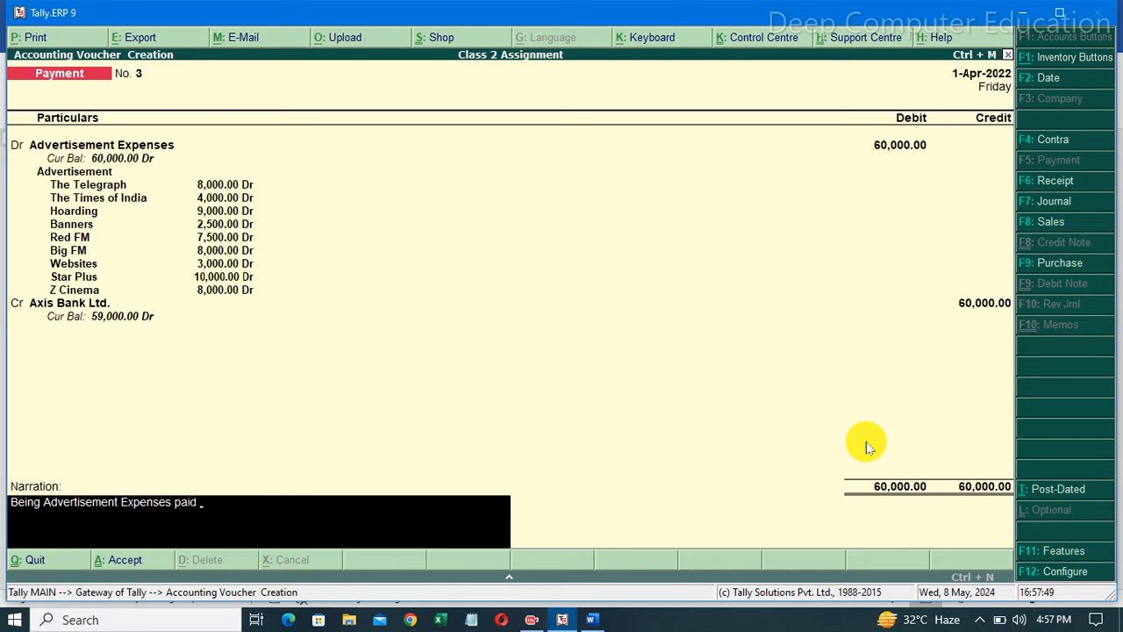
text( by Axis Bank.)
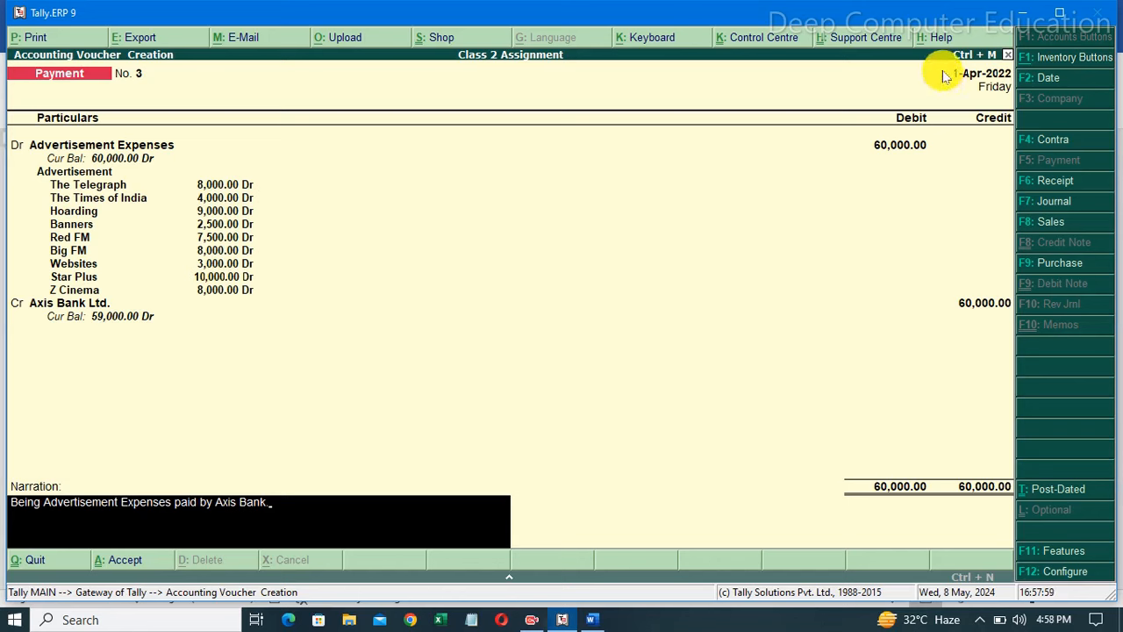
Step: Check transaction 4's payment date in the Word assignment and return to Tally.ERP 9
click(595, 620)
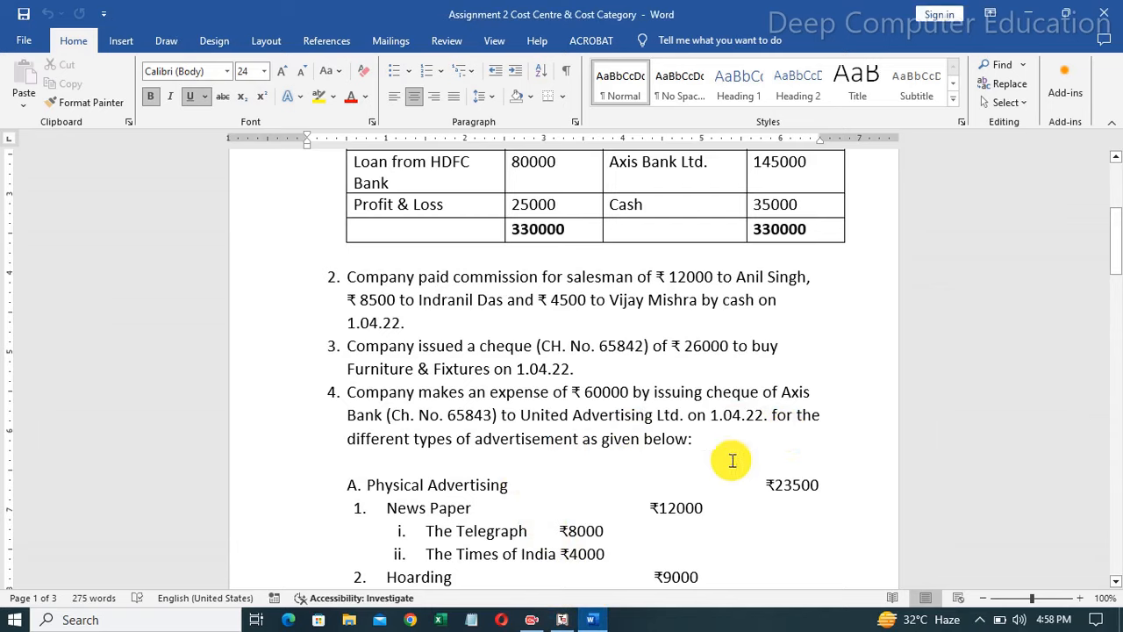
click(564, 619)
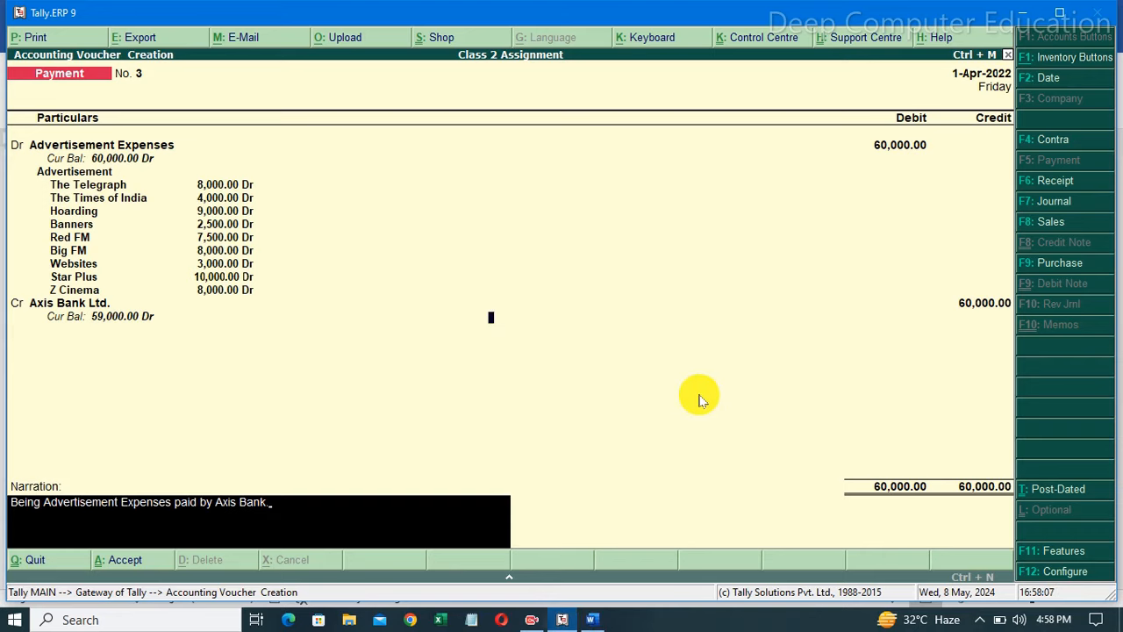
key(F2)
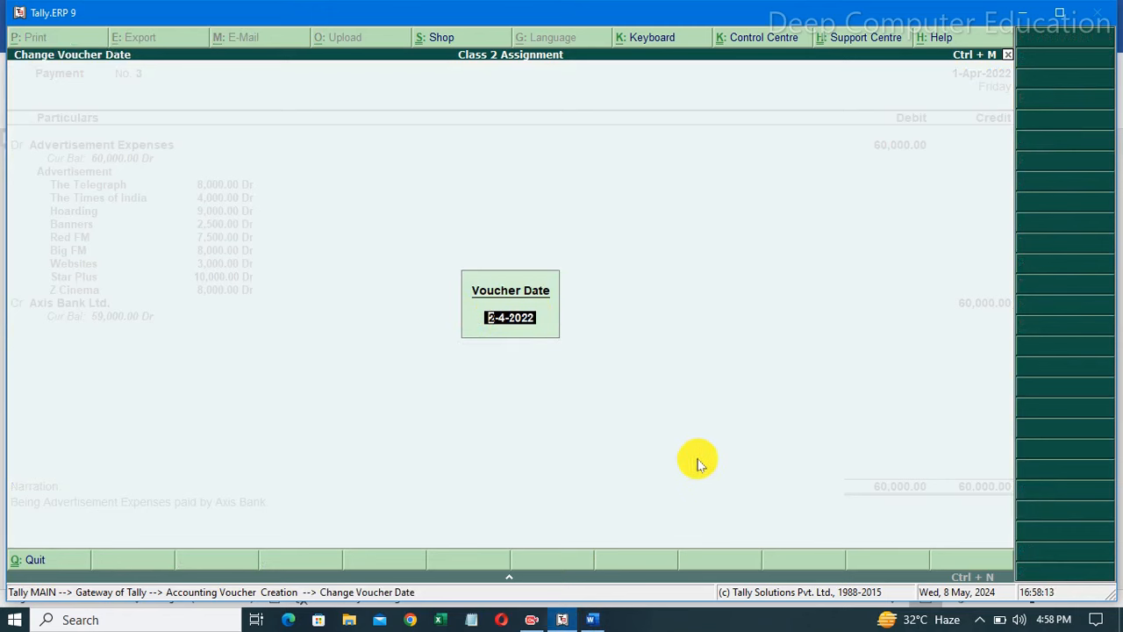
key(Escape)
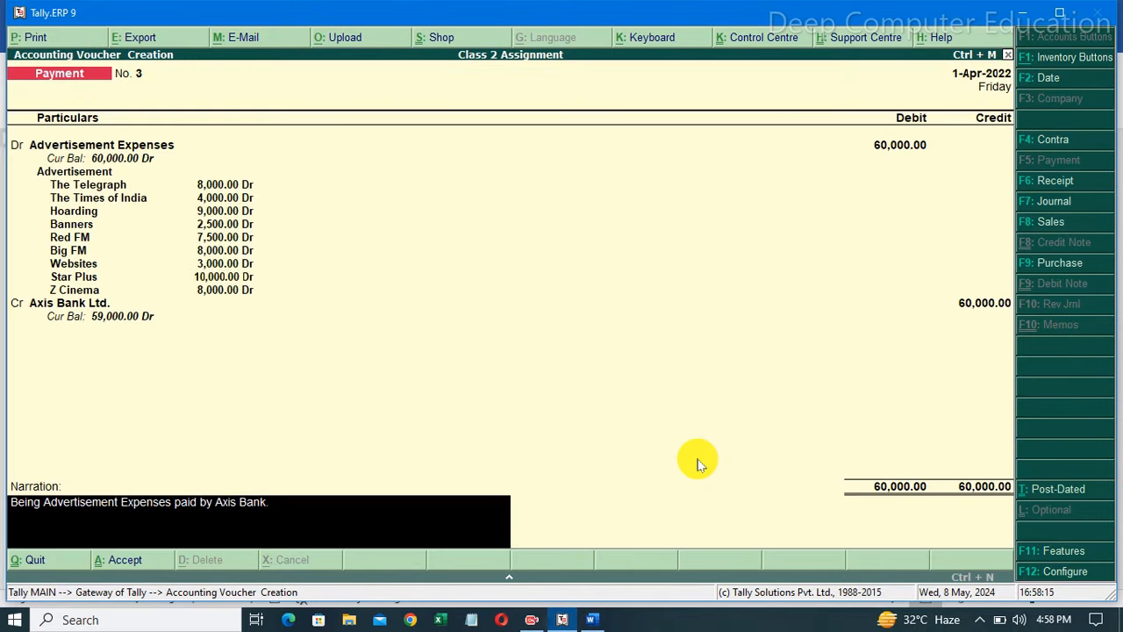
key(alt+F2)
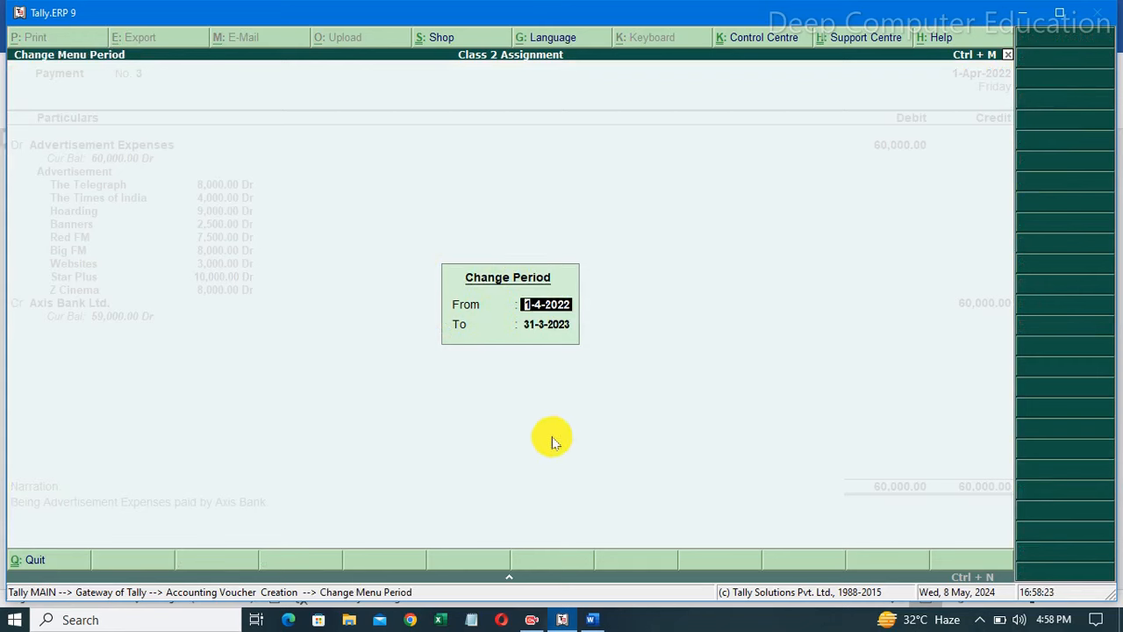
key(Escape)
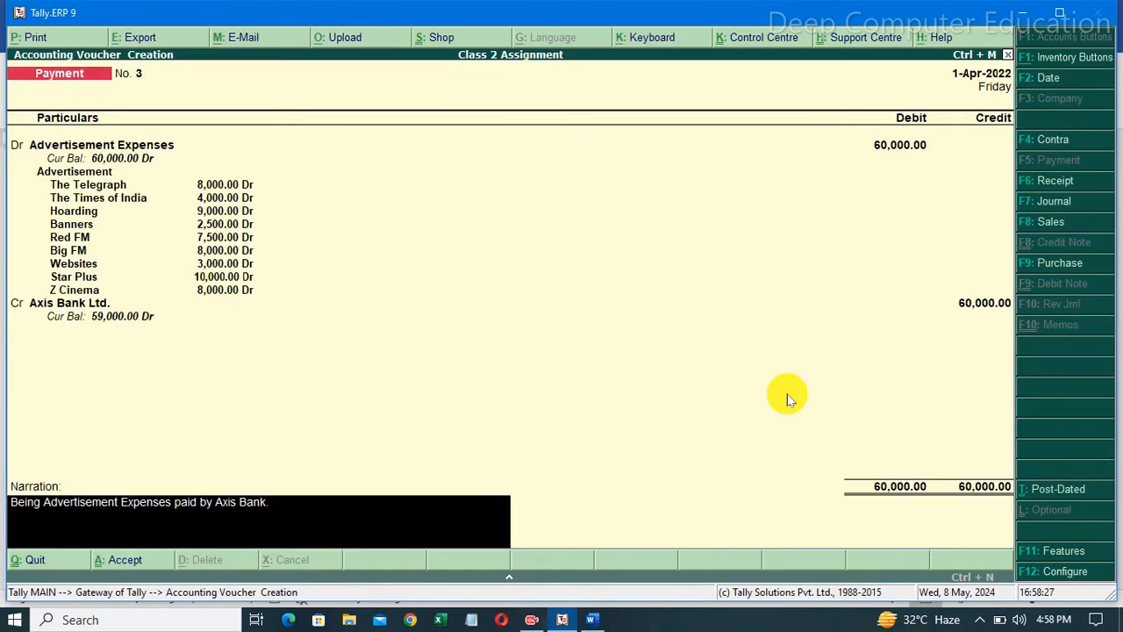
Step: Save the Advertisement Expenses payment voucher and leave voucher creation for the Gateway of Tally
key(Return)
key(Return)
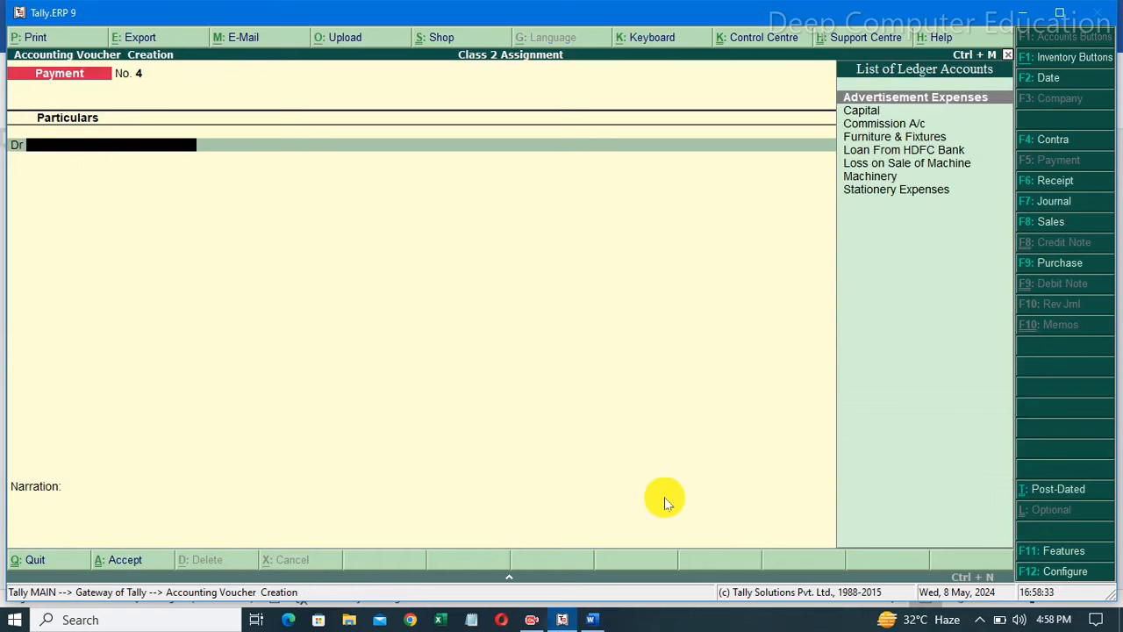
key(Escape)
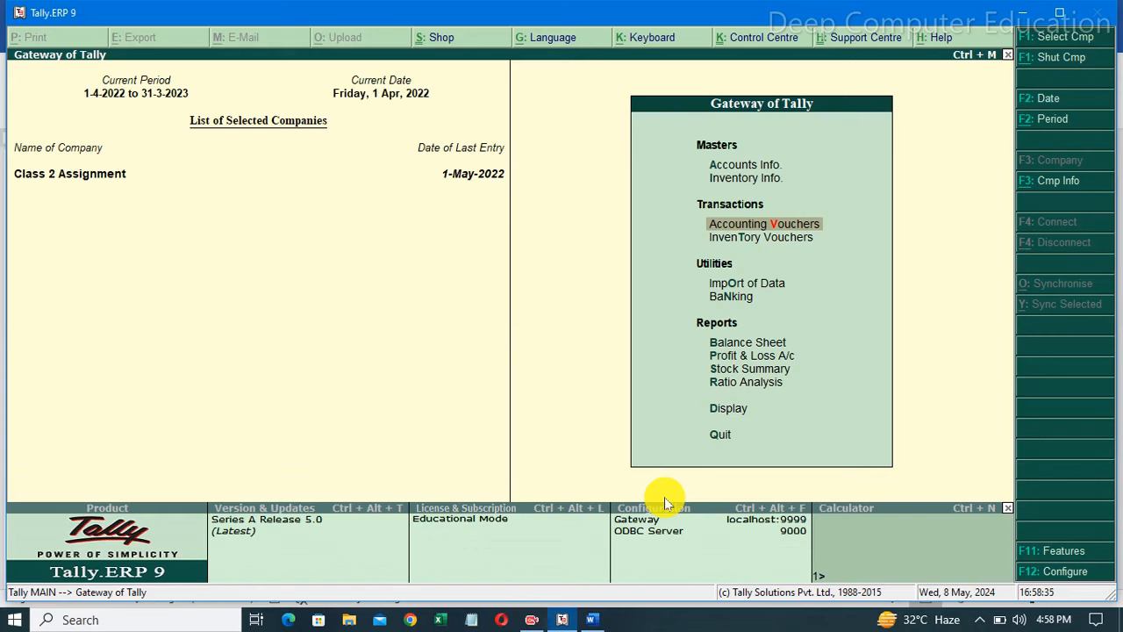
Step: Open the Day Book and review the Furniture & Fixtures payment voucher without altering it
key(d)
key(d)
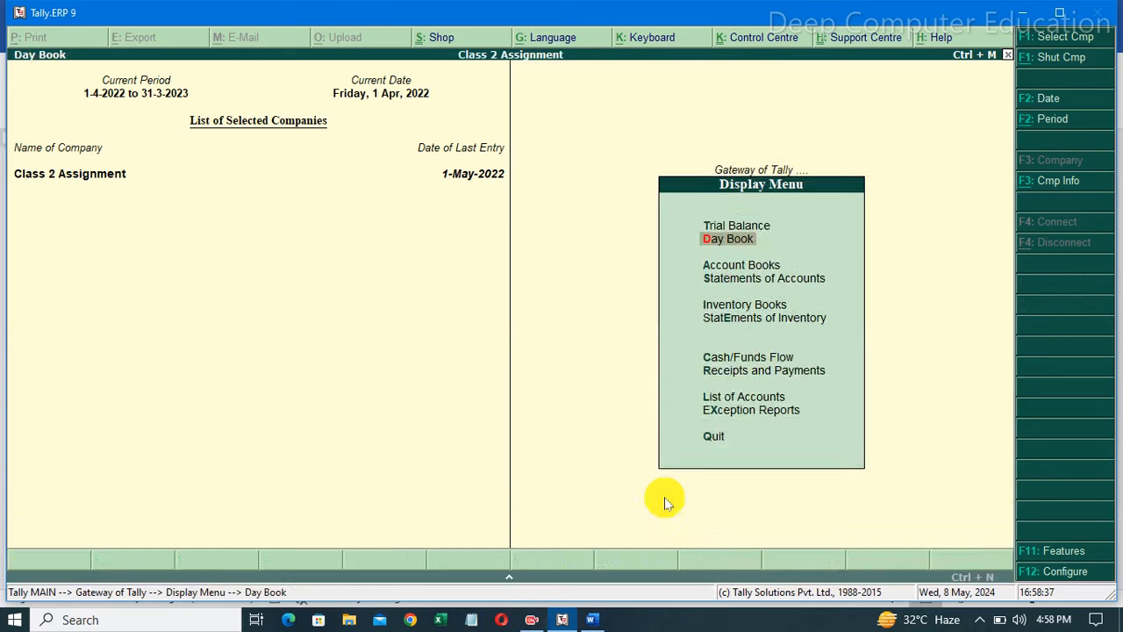
key(Down)
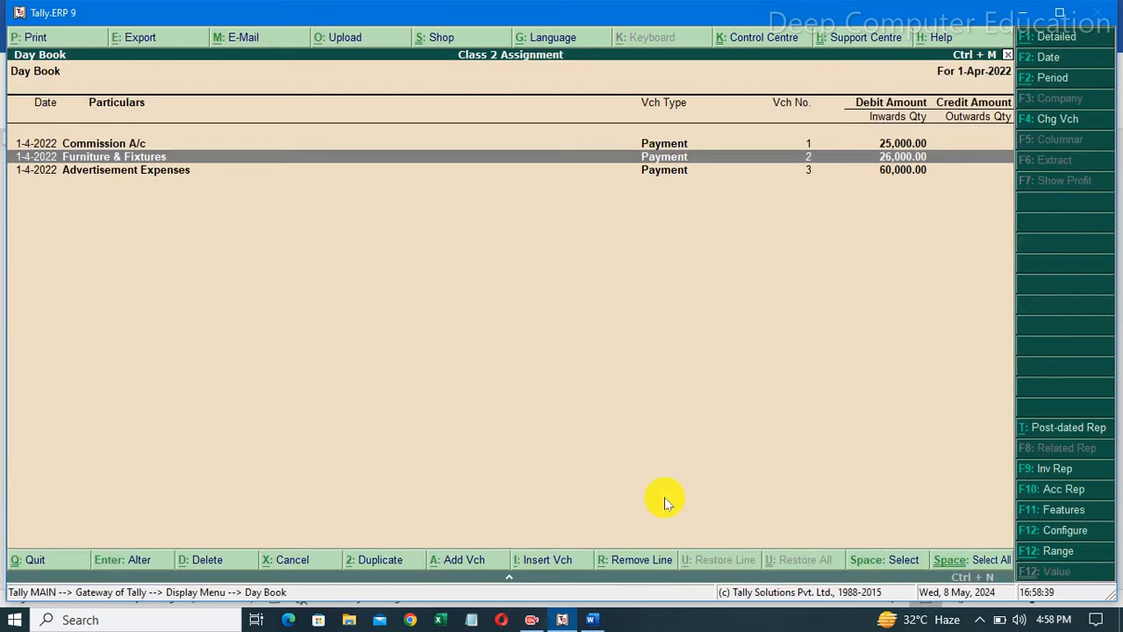
key(Return)
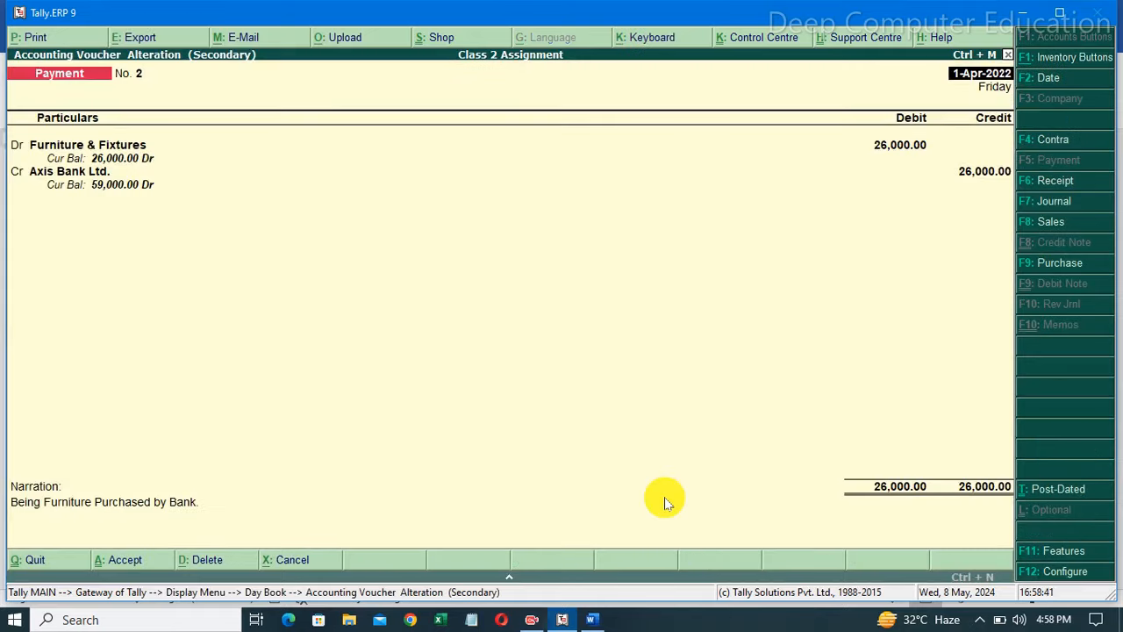
key(Escape)
key(Return)
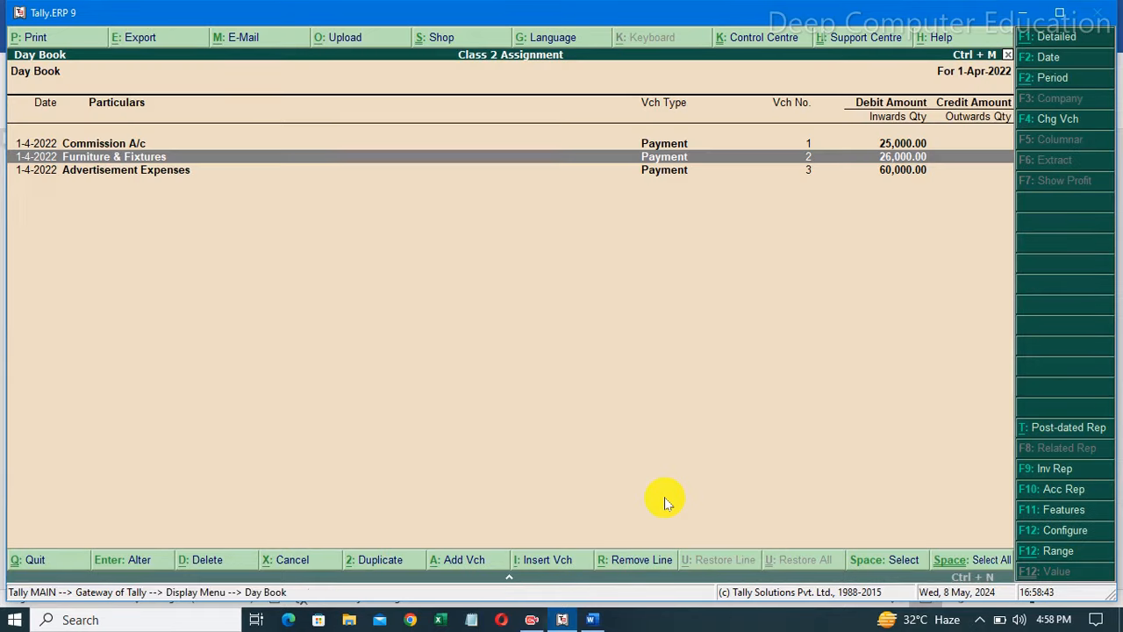
Step: Review the Advertisement Expenses payment voucher from the Day Book, and return to the Gateway of Tally
key(Down)
key(Return)
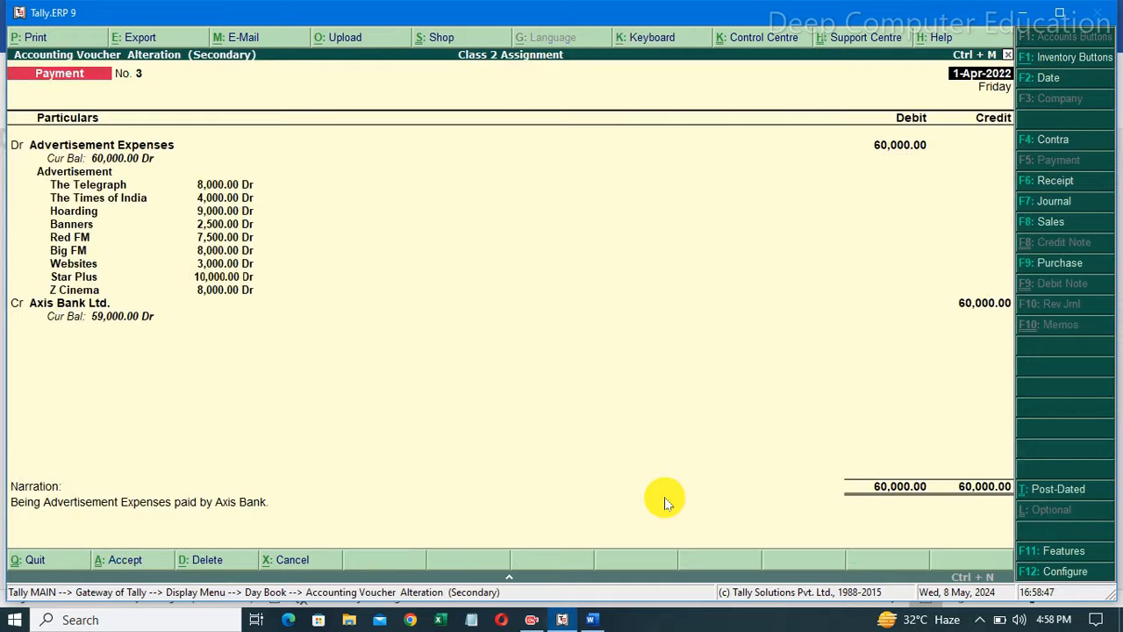
key(Escape)
key(Return)
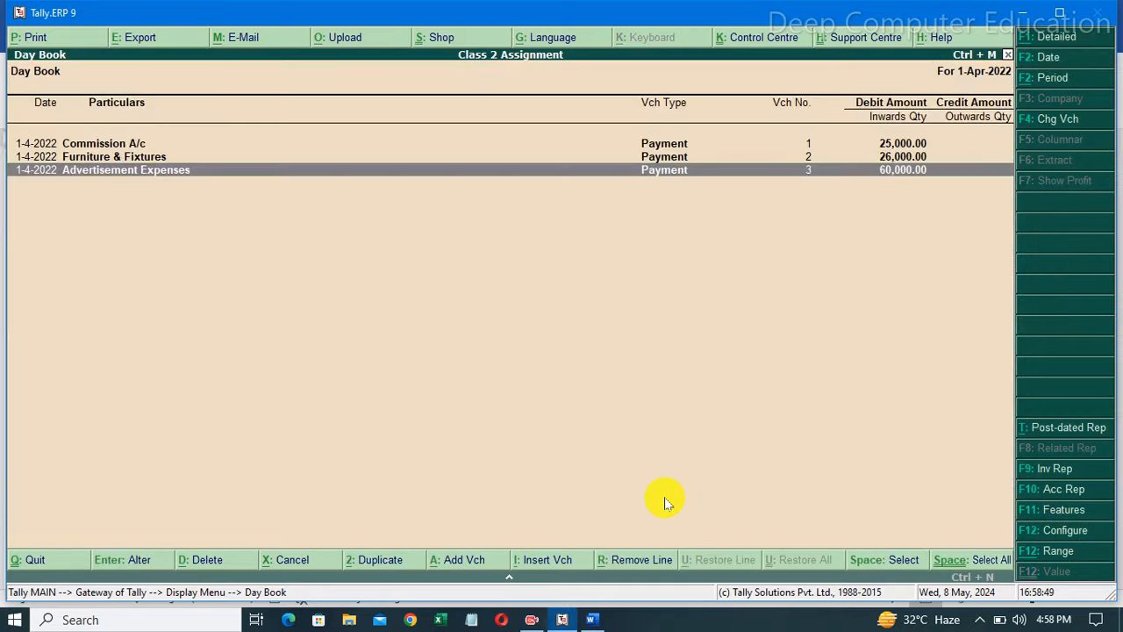
key(Escape)
key(Escape)
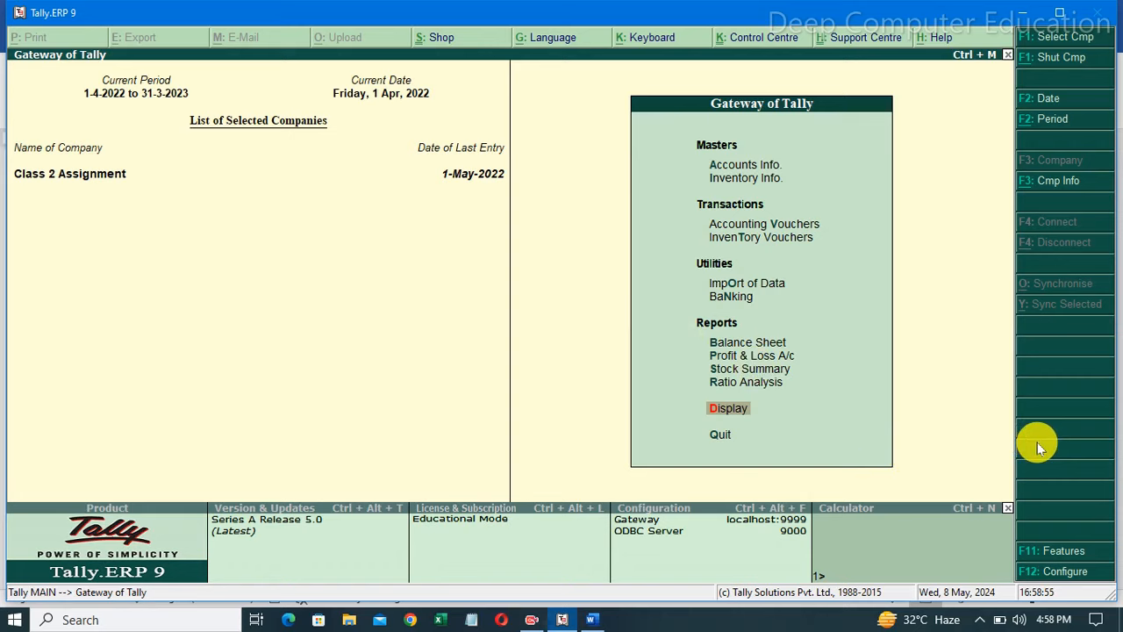
Step: Switch to the Word assignment and look up transaction 5 and the entries that follow it
click(593, 620)
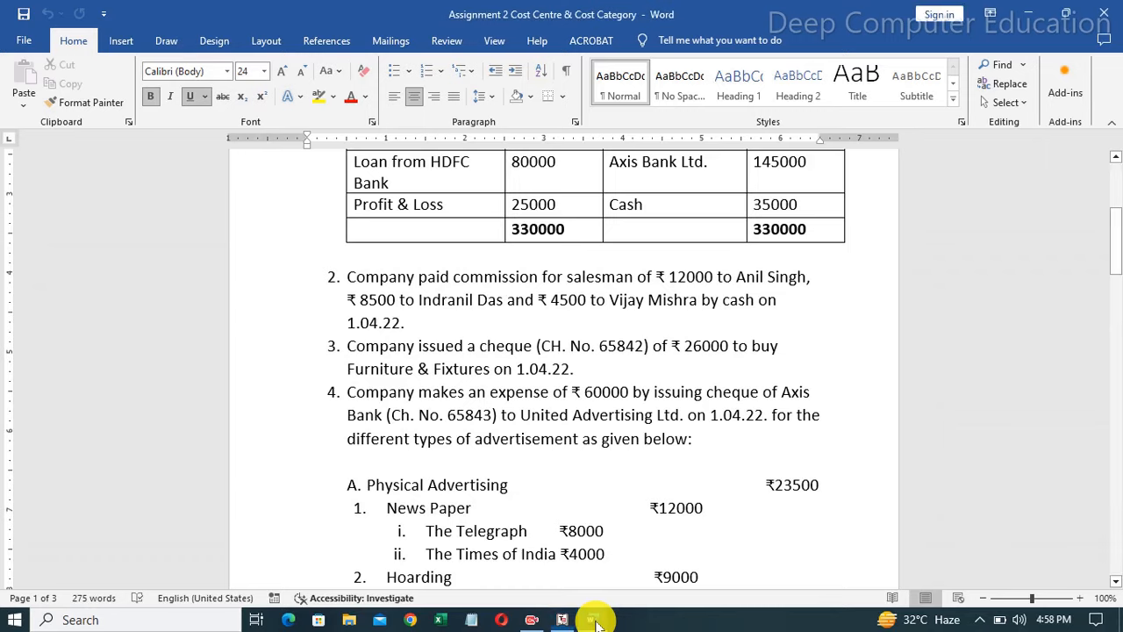
click(1117, 252)
drag(1117, 251, 1112, 364)
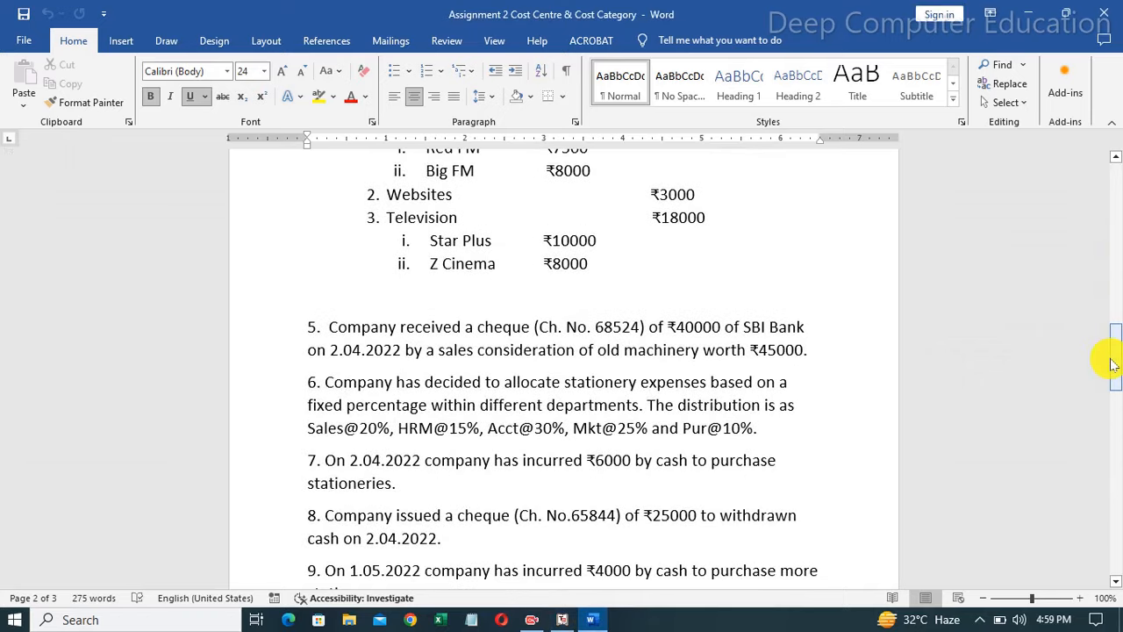